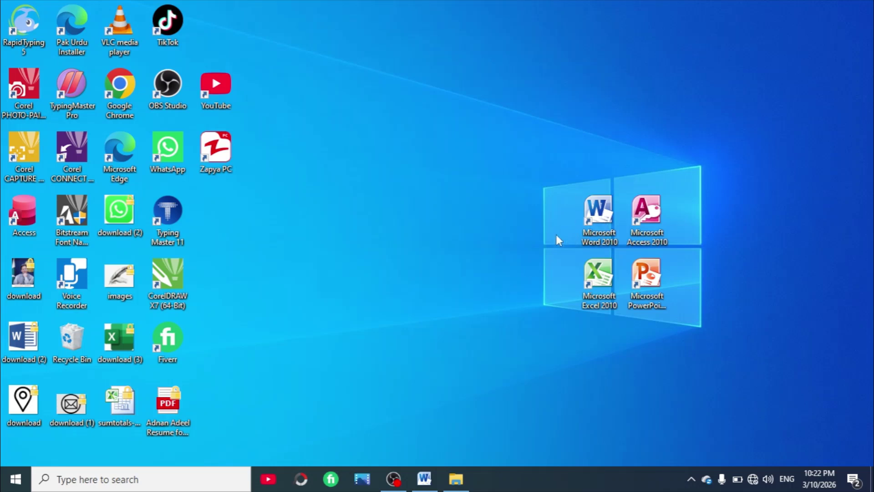
Step: Open Microsoft Word 2010 in a maximized window and set the font size to 16
{"action": "double_click", "coordinate": [597, 232]}
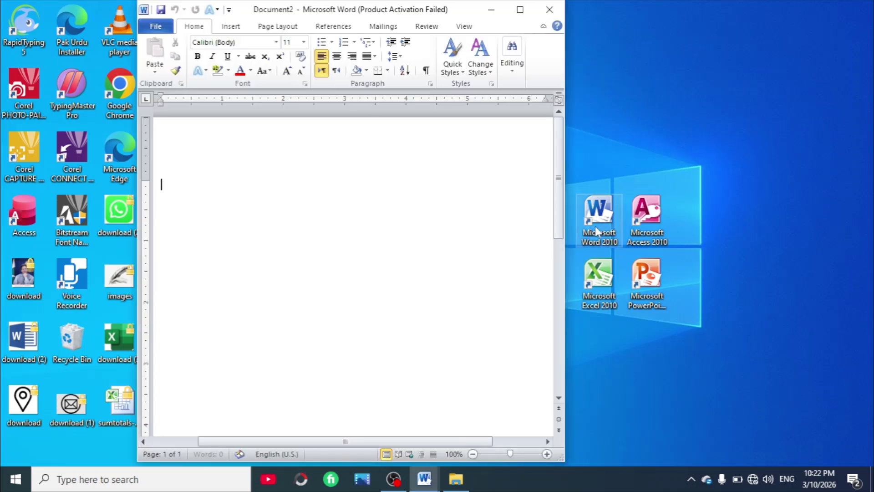
{"action": "left_click", "coordinate": [520, 10]}
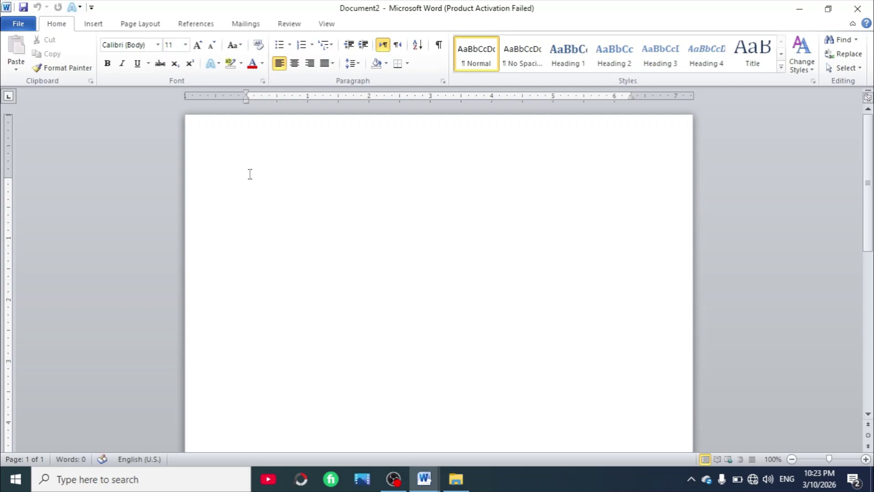
{"action": "type", "text": "Fa"}
{"action": "key", "text": "BackSpace"}
{"action": "key", "text": "BackSpace"}
{"action": "left_click", "coordinate": [197, 46]}
{"action": "left_click", "coordinate": [198, 47]}
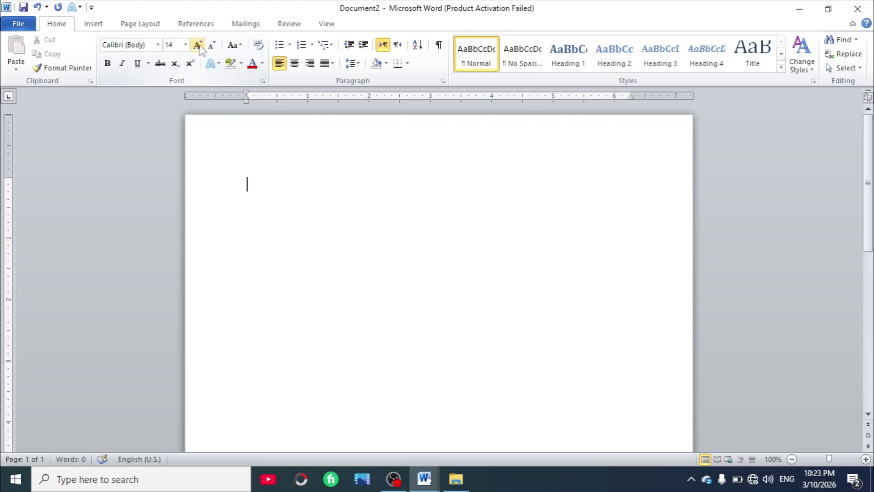
{"action": "left_click", "coordinate": [199, 46]}
Step: Enter the heading "Fruits:" and start a bulleted list with arrowhead bullets on the line below it
{"action": "type", "text": "Fr"}
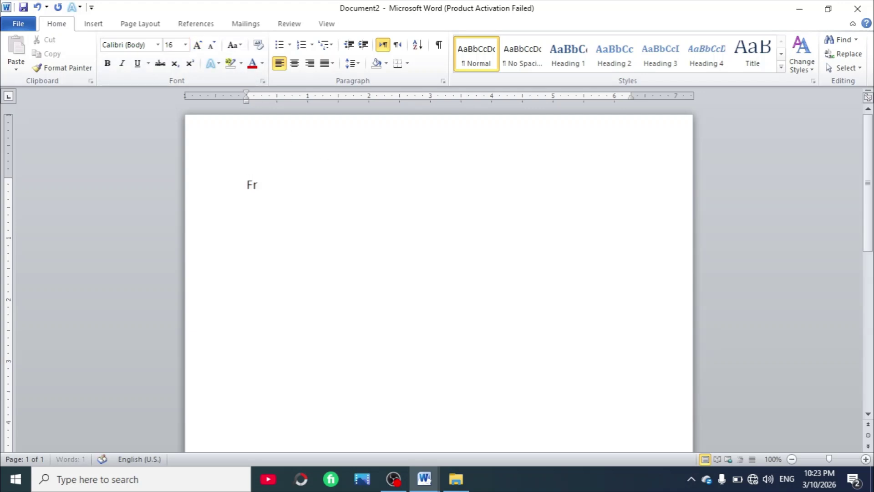
{"action": "type", "text": "uits:"}
{"action": "key", "text": "Return"}
{"action": "left_click", "coordinate": [293, 46]}
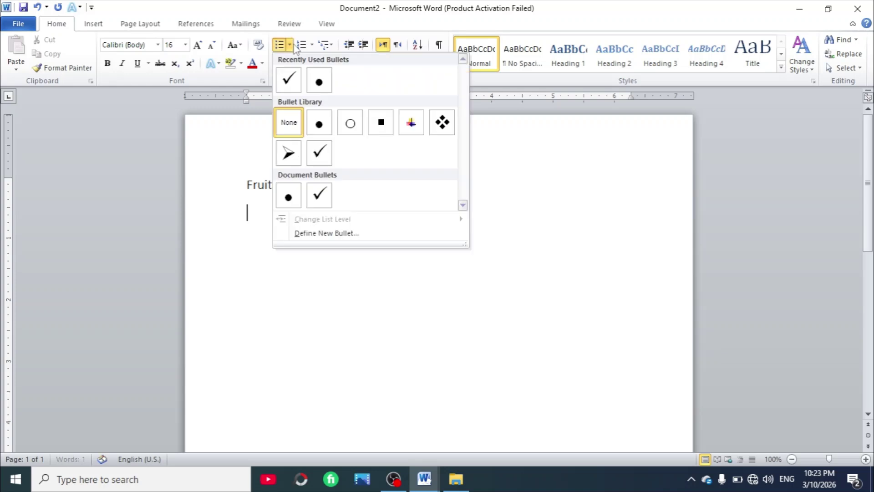
{"action": "left_click", "coordinate": [296, 87]}
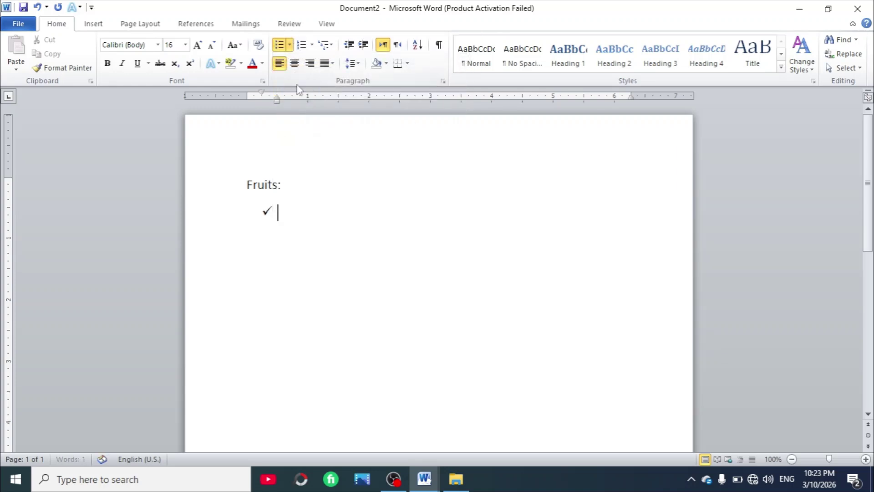
{"action": "left_click", "coordinate": [290, 45]}
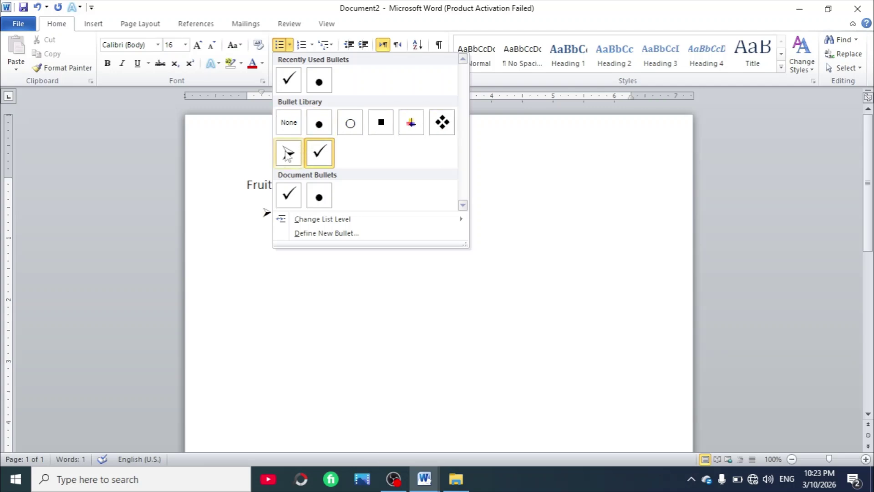
{"action": "left_click", "coordinate": [287, 153]}
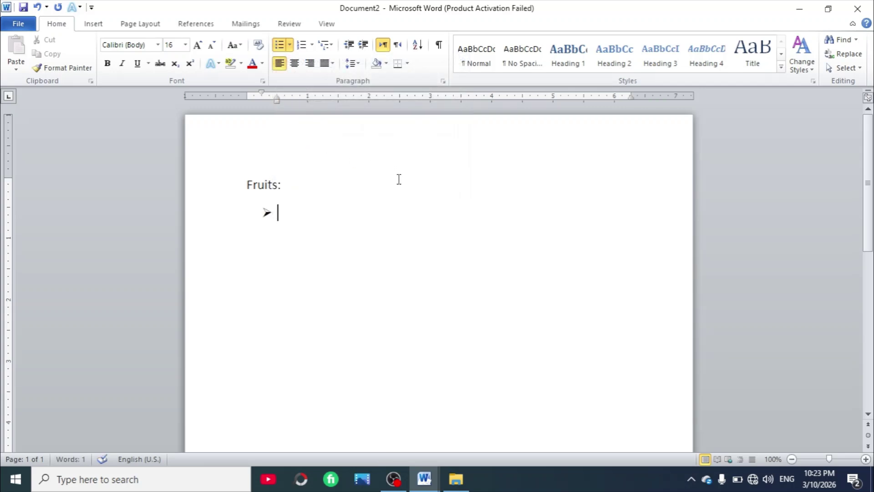
Step: Enter Apple, Orange and Mango as the bulleted items under Fruits and end the list
{"action": "type", "text": "Apple"}
{"action": "key", "text": "Return"}
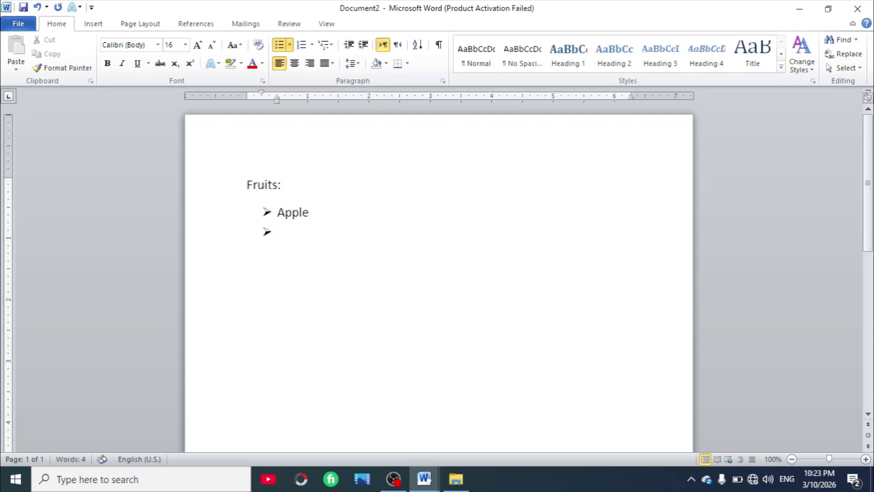
{"action": "type", "text": "Orange"}
{"action": "key", "text": "Return"}
{"action": "type", "text": "Mango"}
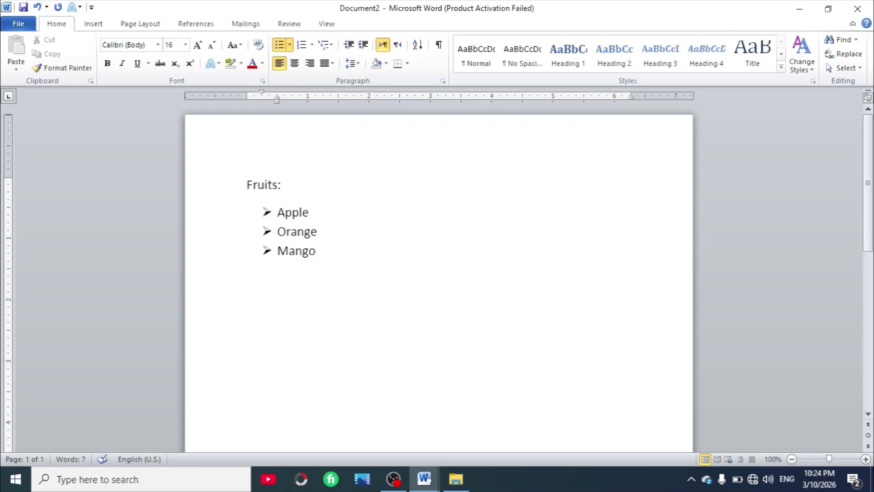
{"action": "key", "text": "Return"}
{"action": "key", "text": "Return"}
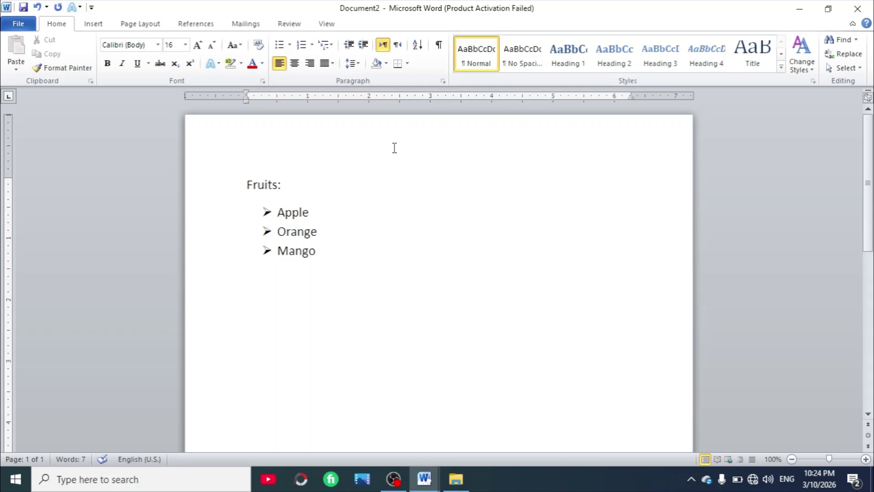
Step: Enter the heading "Subjects:" and start a bulleted list with four-diamond bullets on the line below it
{"action": "type", "text": "Subjec"}
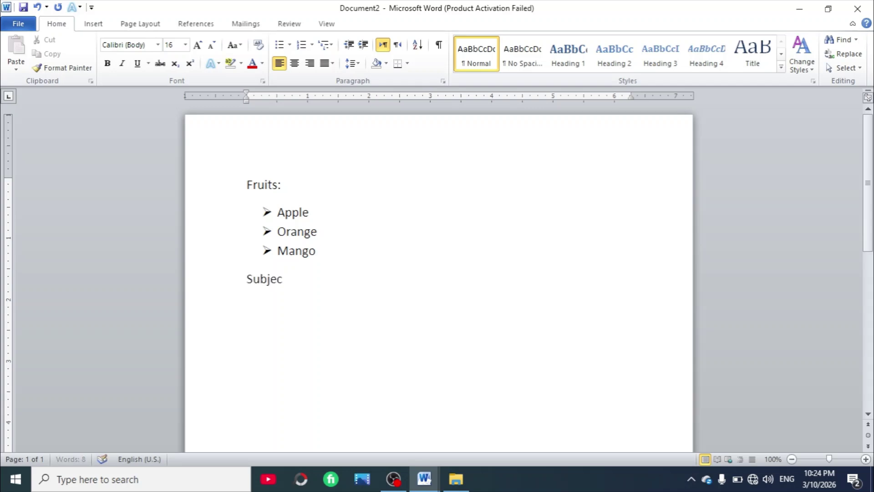
{"action": "type", "text": "ts:"}
{"action": "key", "text": "Return"}
{"action": "left_click", "coordinate": [290, 45]}
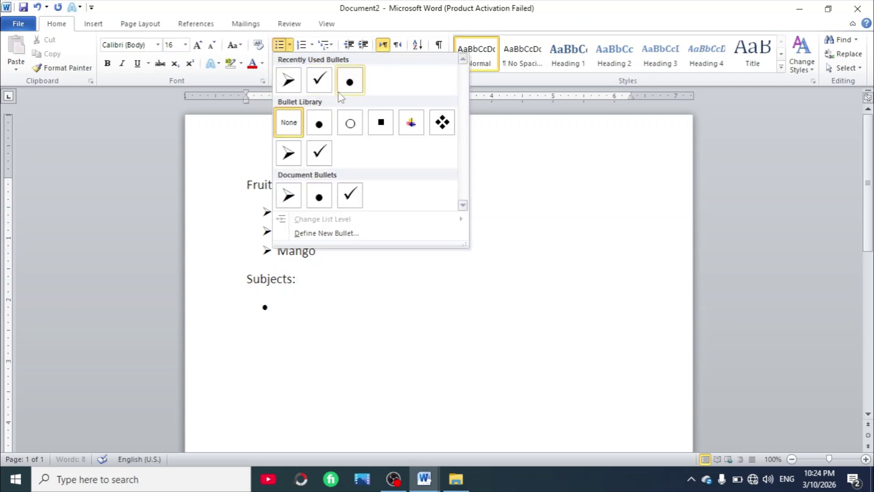
{"action": "left_click", "coordinate": [443, 122]}
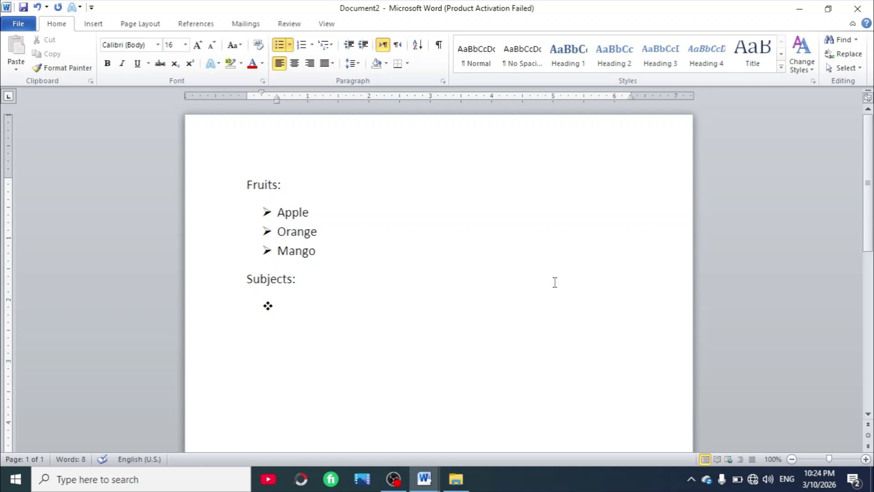
Step: Enter English, Urdu, Islamiat and Math as the bulleted items under Subjects and end the list
{"action": "type", "text": "English"}
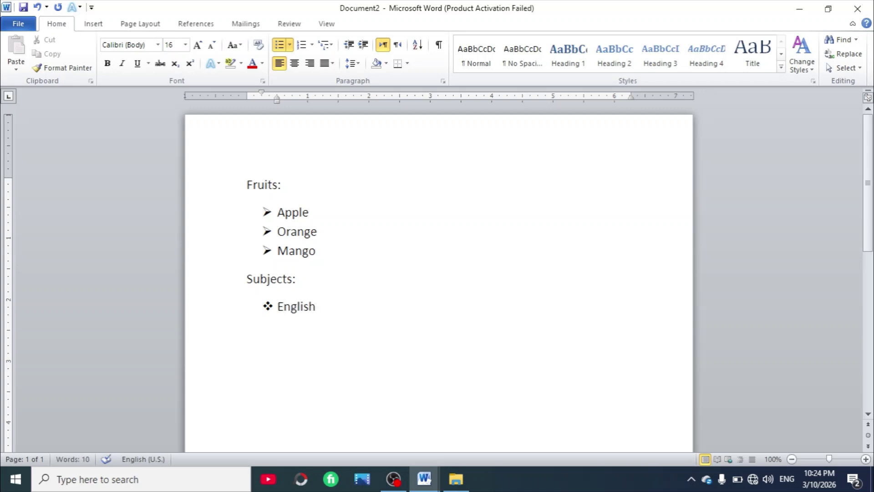
{"action": "key", "text": "Return"}
{"action": "type", "text": "Urdu"}
{"action": "key", "text": "Return"}
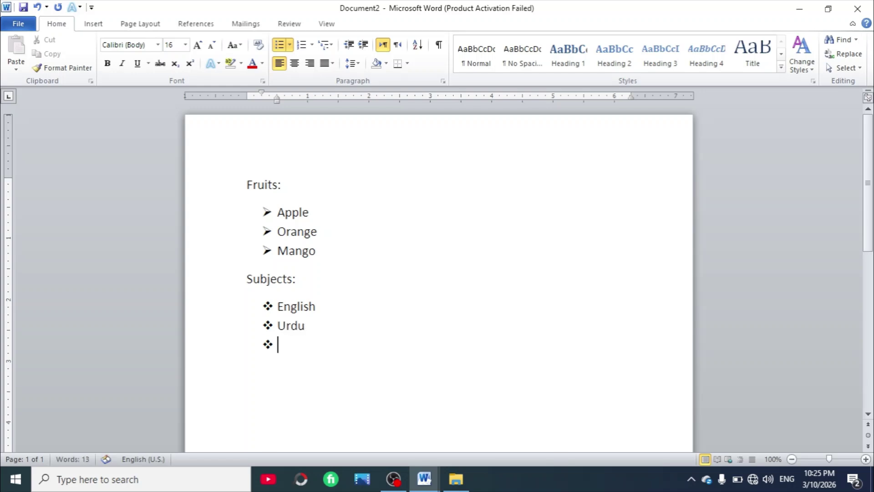
{"action": "type", "text": "Islamiat"}
{"action": "key", "text": "Return"}
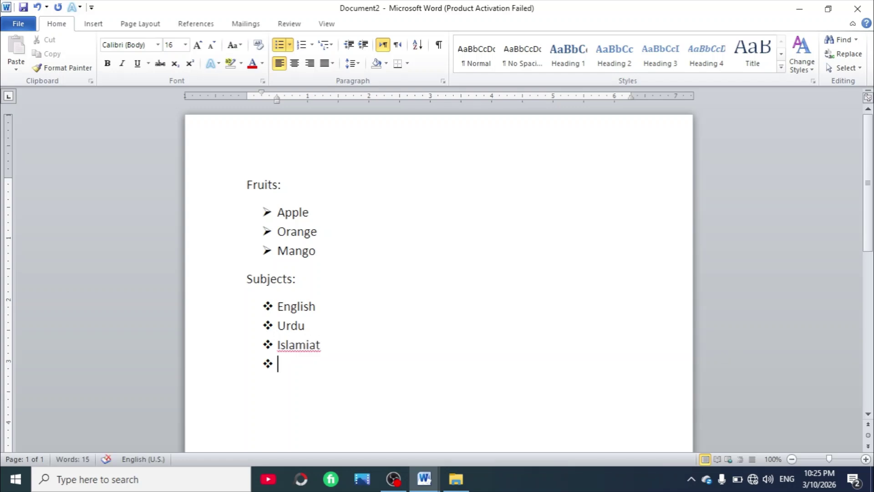
{"action": "type", "text": "Math"}
{"action": "key", "text": "Return"}
{"action": "key", "text": "Return"}
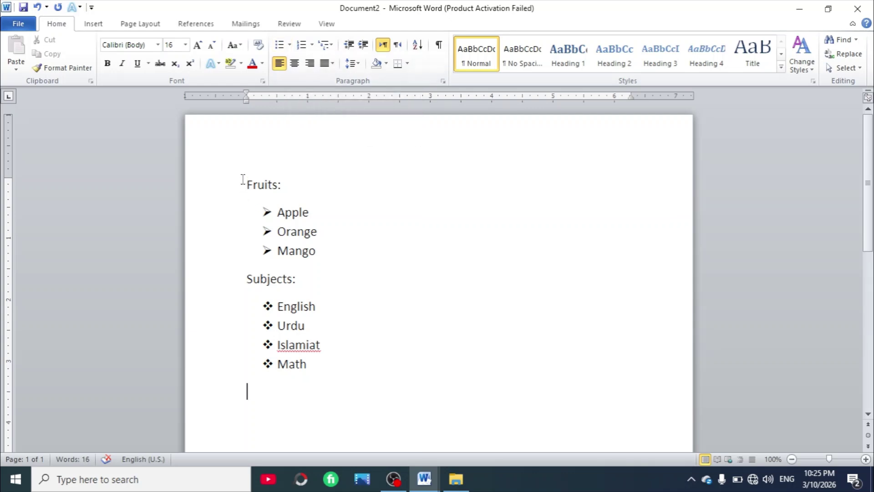
Step: Delete the Fruits and Subjects headings together with their bulleted lists
{"action": "left_click_drag", "start_coordinate": [243, 184], "coordinate": [312, 374]}
{"action": "key", "text": "Delete"}
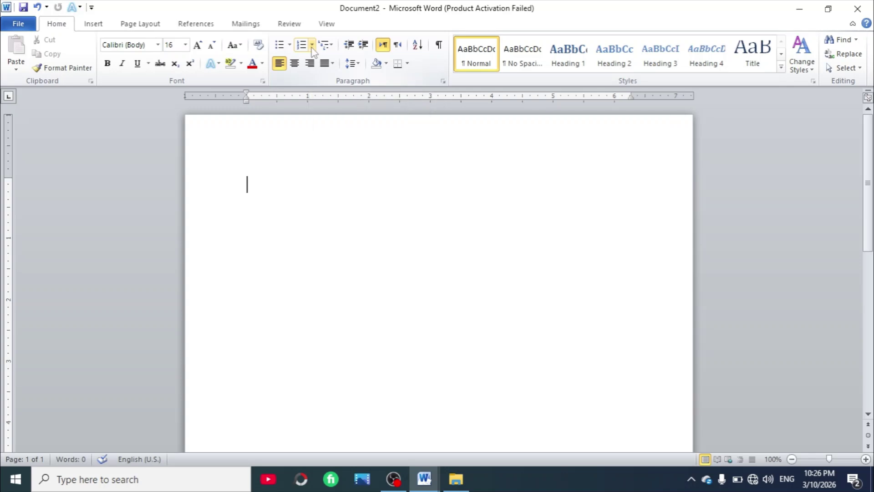
Step: Enter the heading "Daily Routine:" and start a numbered list in the 1. 2. 3. format below it
{"action": "type", "text": "Dail"}
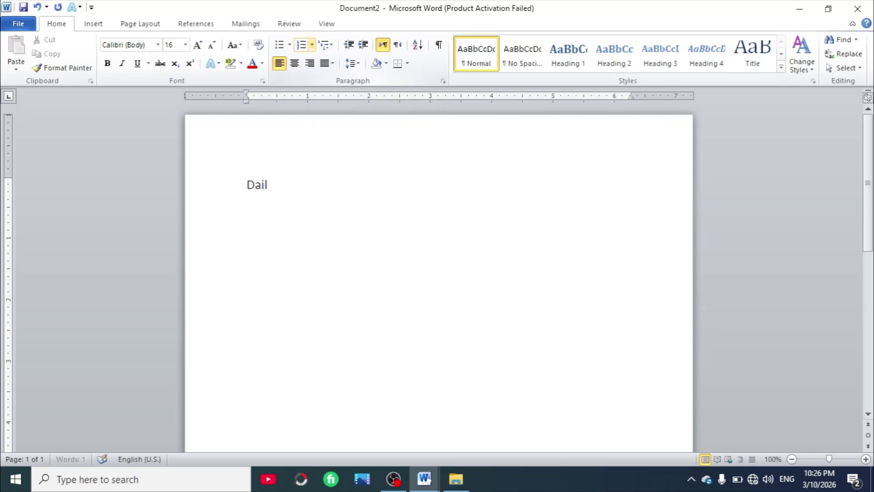
{"action": "type", "text": "y Routine"}
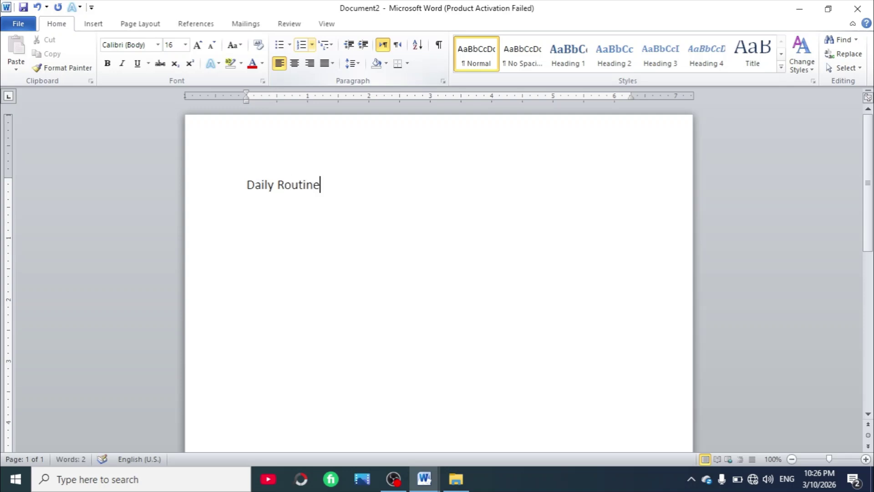
{"action": "key", "text": "Return"}
{"action": "key", "text": "BackSpace"}
{"action": "type", "text": ":"}
{"action": "key", "text": "Return"}
{"action": "left_click", "coordinate": [300, 46]}
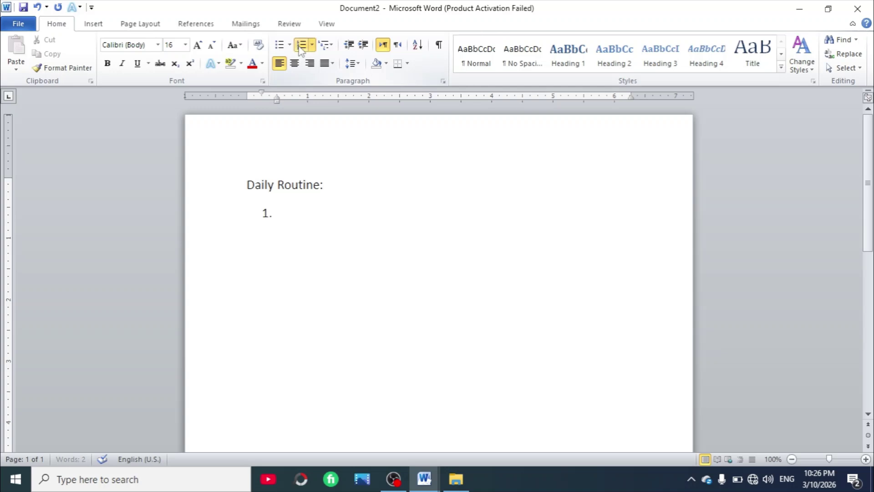
{"action": "left_click", "coordinate": [313, 45]}
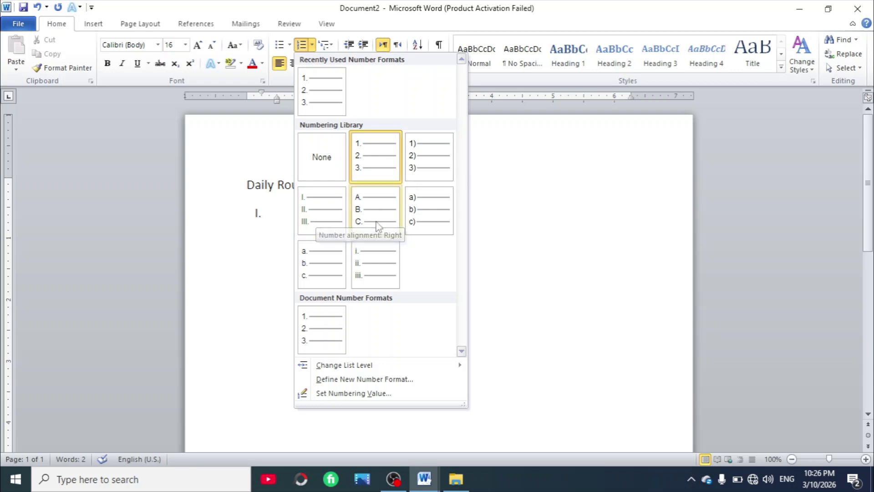
{"action": "left_click", "coordinate": [545, 189]}
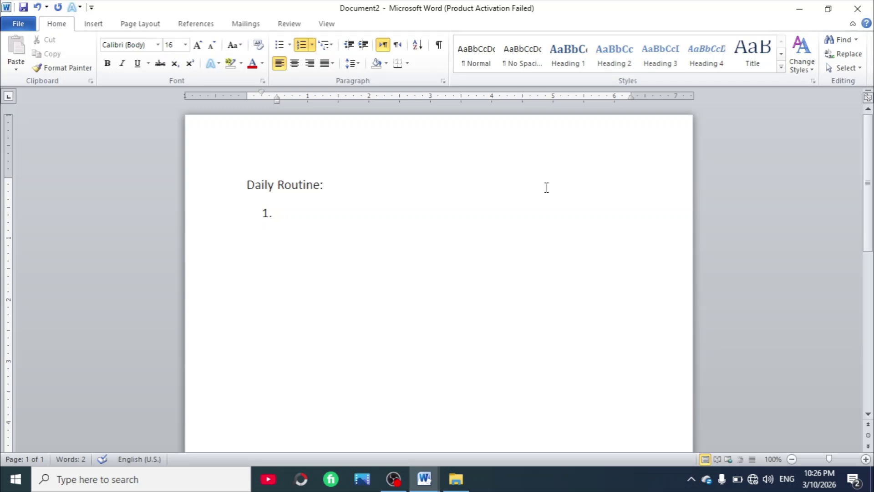
Step: Enter "Wake Up" and "Take Breakfast" as the first two numbered items under Daily Routine
{"action": "type", "text": "Wake Up"}
{"action": "key", "text": "Return"}
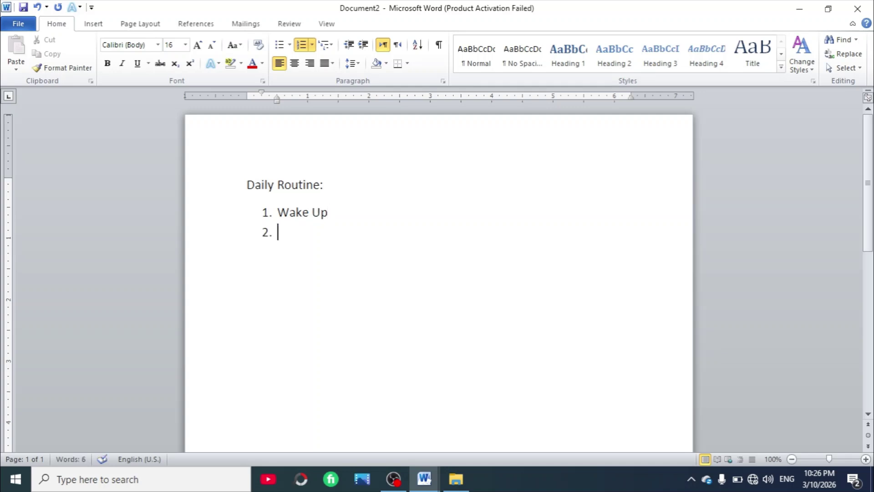
{"action": "type", "text": "Take Break"}
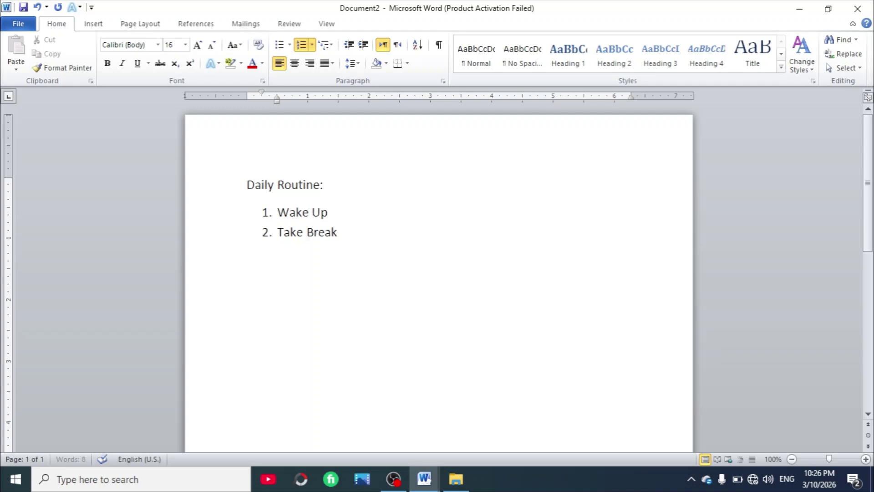
{"action": "type", "text": "fast"}
{"action": "key", "text": "Return"}
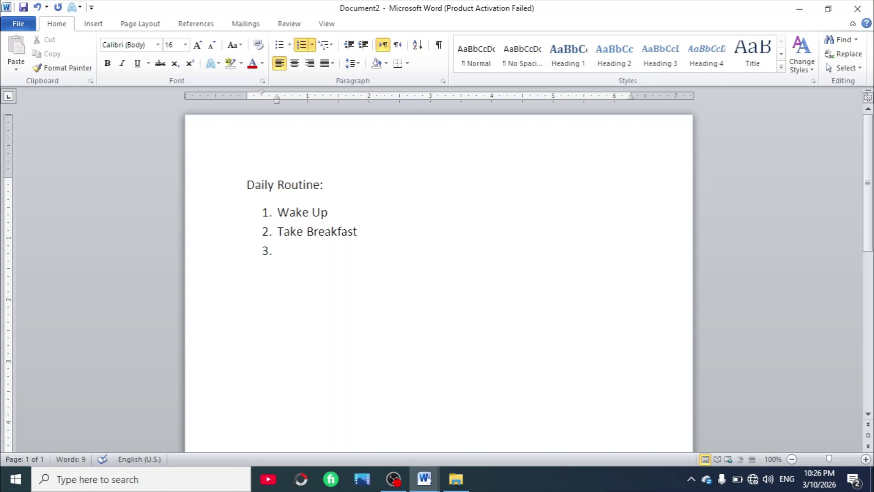
Step: Add "Go to College" and "Study" as the third and fourth numbered items and end the list
{"action": "type", "text": "Go to"}
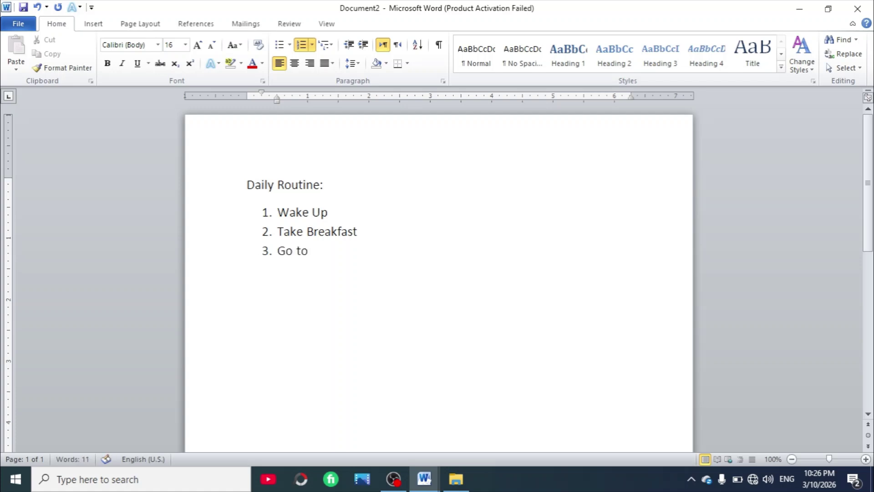
{"action": "type", "text": " Collete"}
{"action": "key", "text": "BackSpace"}
{"action": "key", "text": "BackSpace"}
{"action": "type", "text": "ge"}
{"action": "key", "text": "Return"}
{"action": "type", "text": "Stu"}
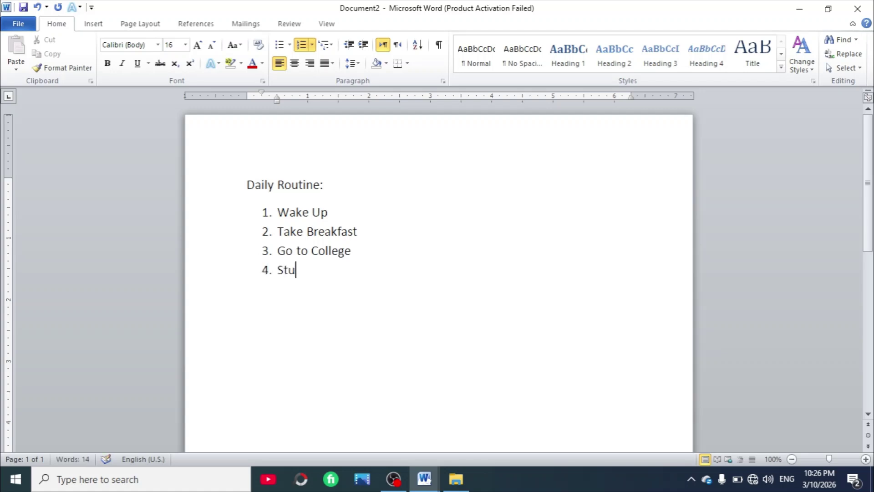
{"action": "type", "text": "dy"}
{"action": "key", "text": "Return"}
{"action": "key", "text": "Return"}
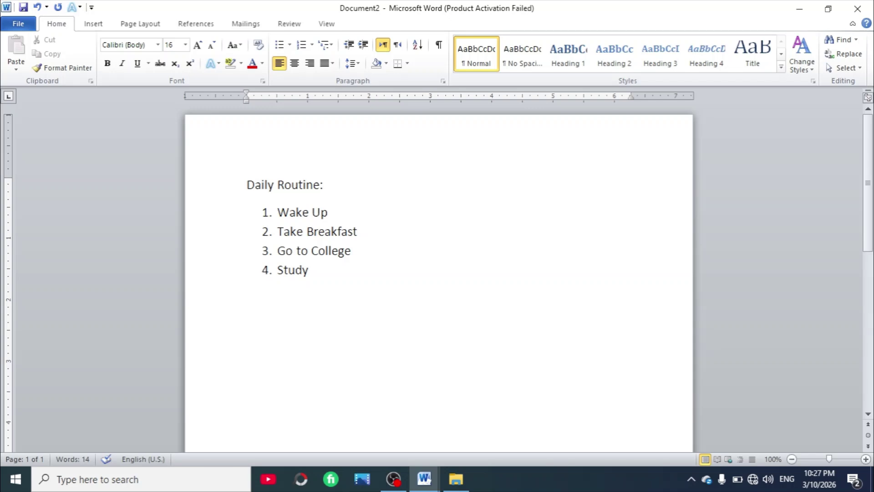
Step: Enter the heading "Name of Countries:" and start a numbered list in the I. II. III. format below it
{"action": "type", "text": "Name of Co"}
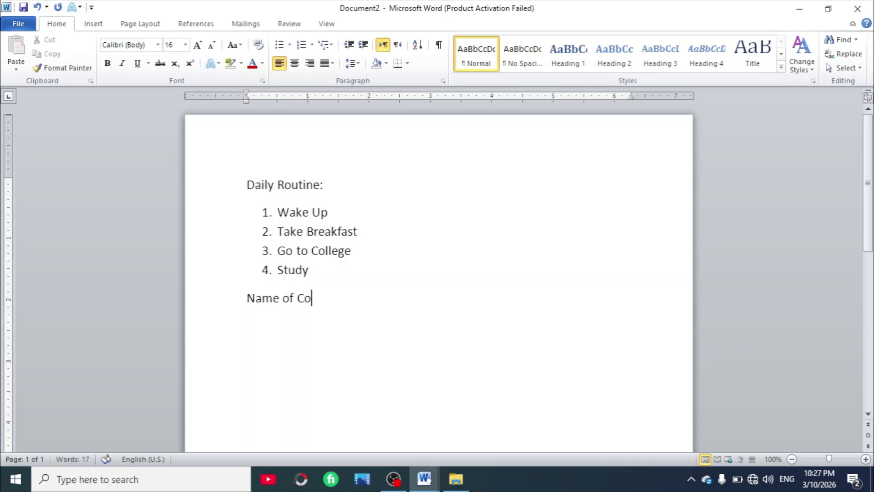
{"action": "type", "text": "untries:"}
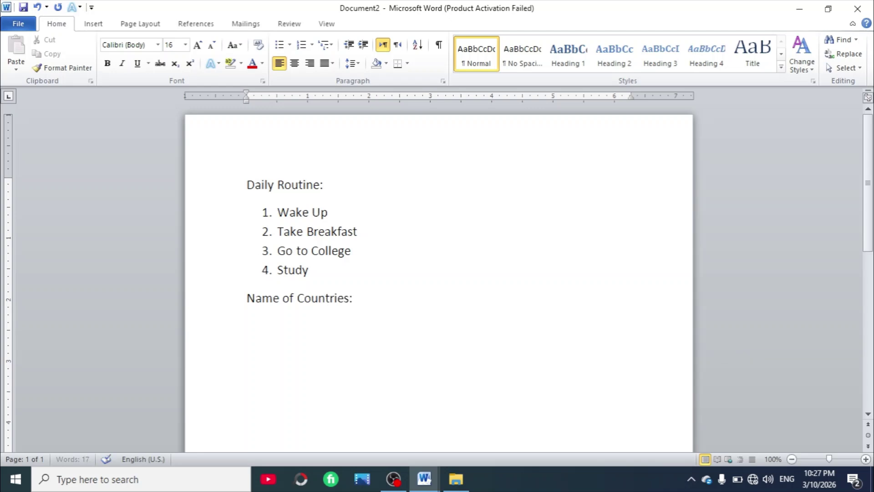
{"action": "key", "text": "Return"}
{"action": "left_click", "coordinate": [312, 45]}
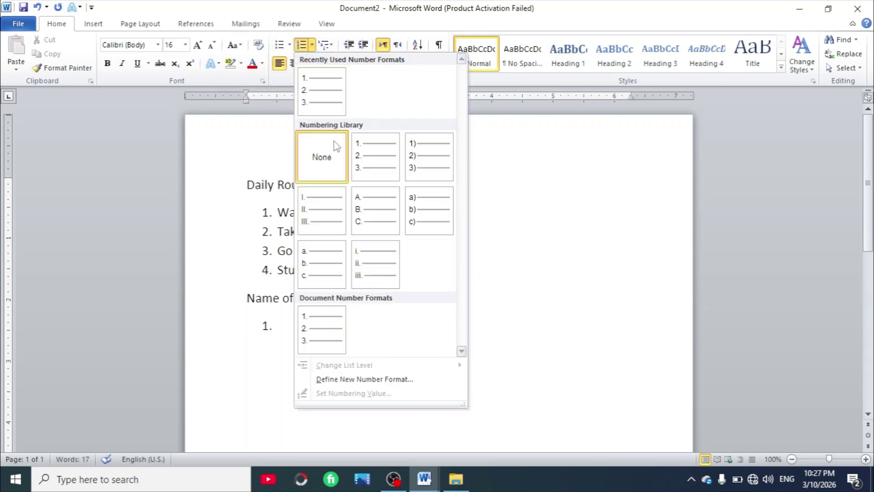
{"action": "left_click", "coordinate": [318, 221]}
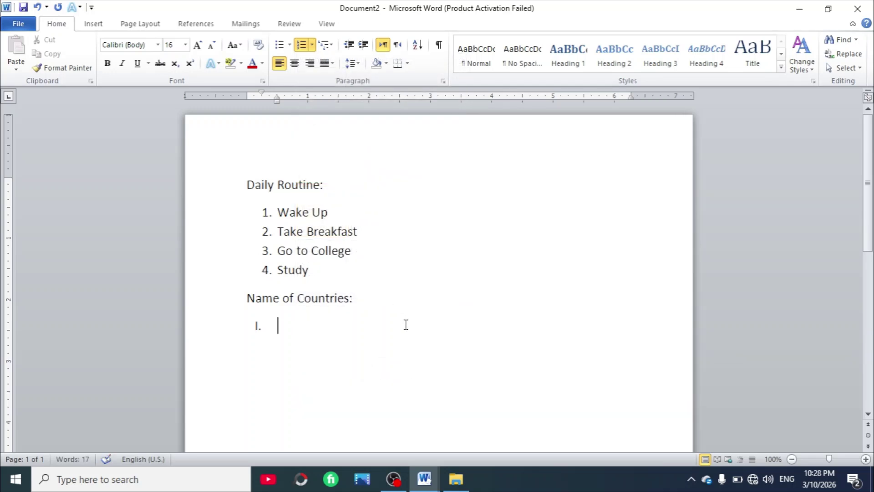
Step: Enter "Pakistan", "India" and "Afghanistan" as the first three Roman-numbered items under Name of Countries
{"action": "type", "text": "Pakistan"}
{"action": "key", "text": "Return"}
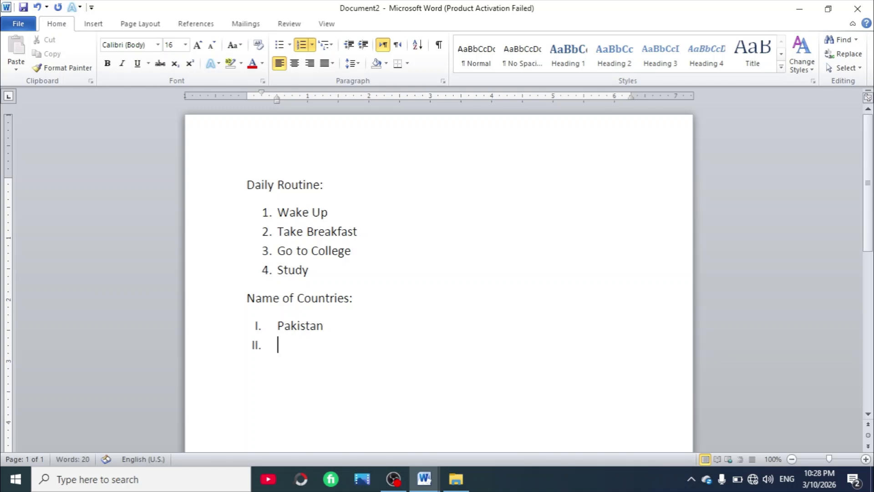
{"action": "type", "text": "India"}
{"action": "key", "text": "Return"}
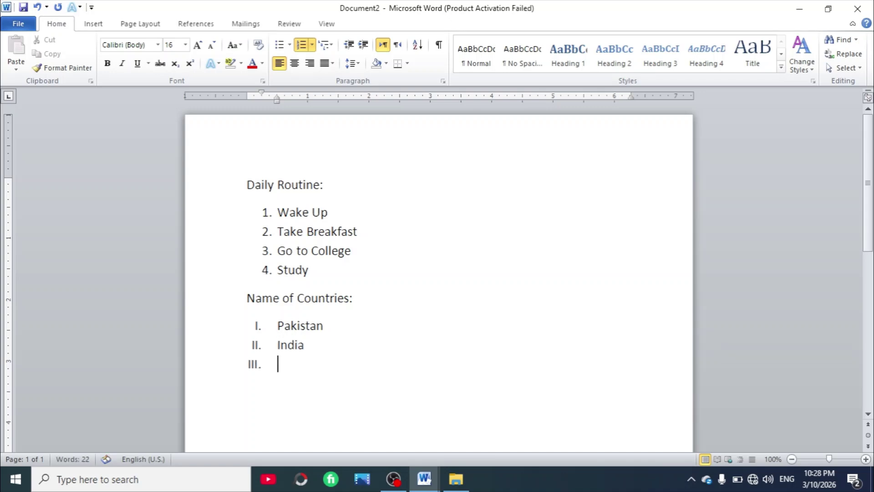
{"action": "type", "text": "Afghanista"}
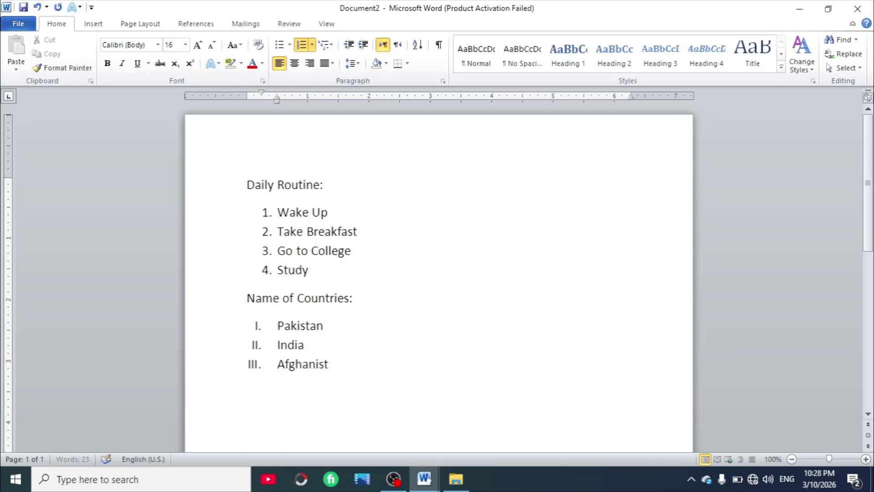
{"action": "key", "text": "Return"}
{"action": "key", "text": "BackSpace"}
{"action": "key", "text": "BackSpace"}
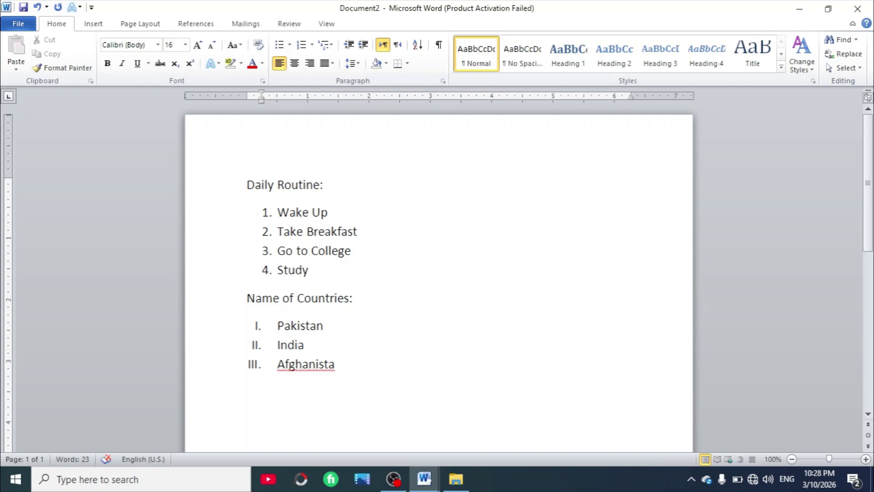
{"action": "key", "text": "BackSpace"}
{"action": "type", "text": "n"}
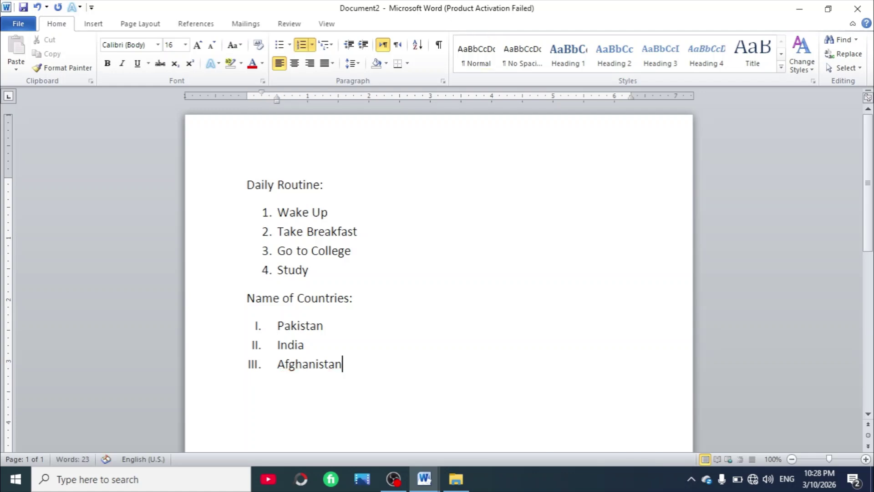
Step: Add "Turkey" and "Iran" as the fourth and fifth items of the countries list
{"action": "key", "text": "Return"}
{"action": "type", "text": "Turkey"}
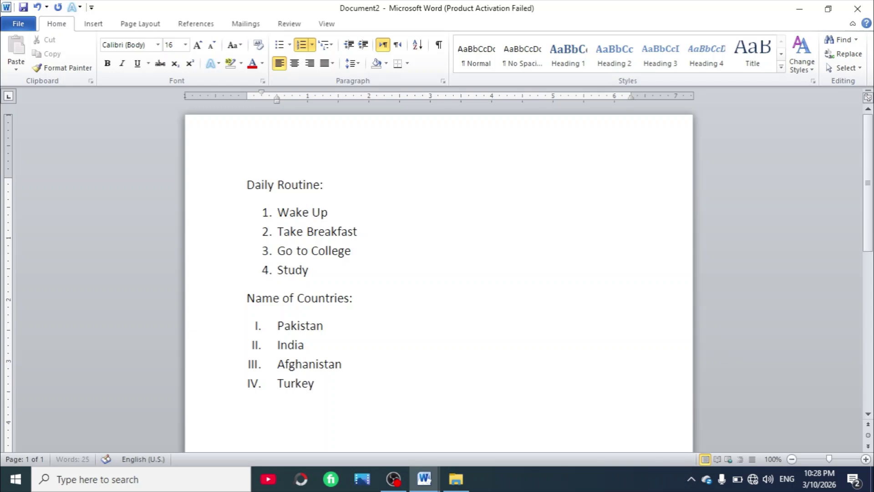
{"action": "key", "text": "Return"}
{"action": "type", "text": "Iran"}
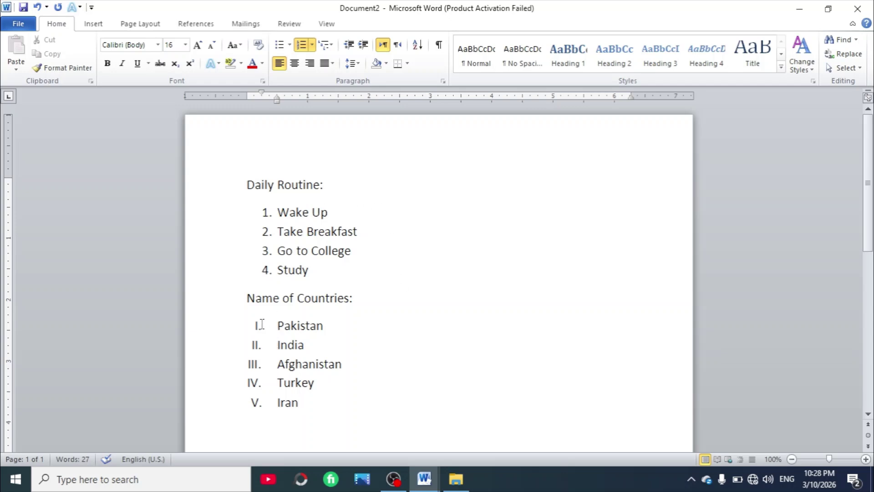
Step: Delete all the content of the document and remove the leftover Roman numbering from the empty line
{"action": "left_click", "coordinate": [331, 45]}
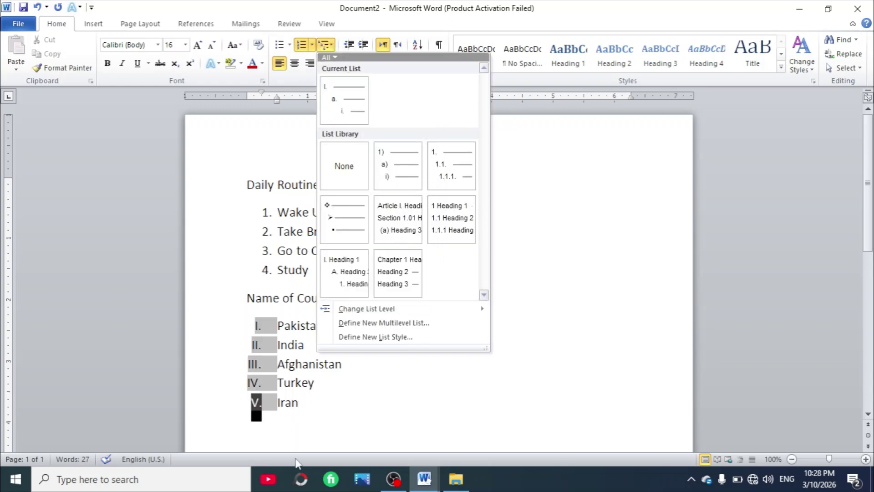
{"action": "left_click", "coordinate": [322, 412]}
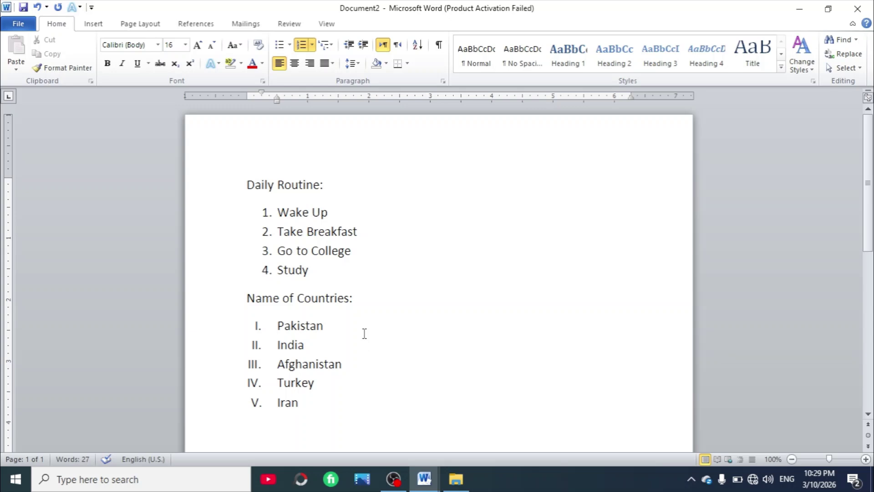
{"action": "key", "text": "ctrl+a"}
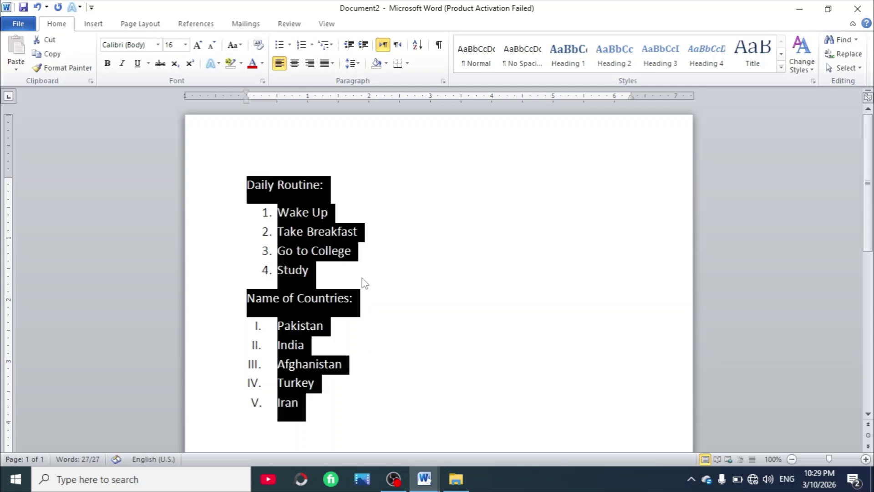
{"action": "key", "text": "Delete"}
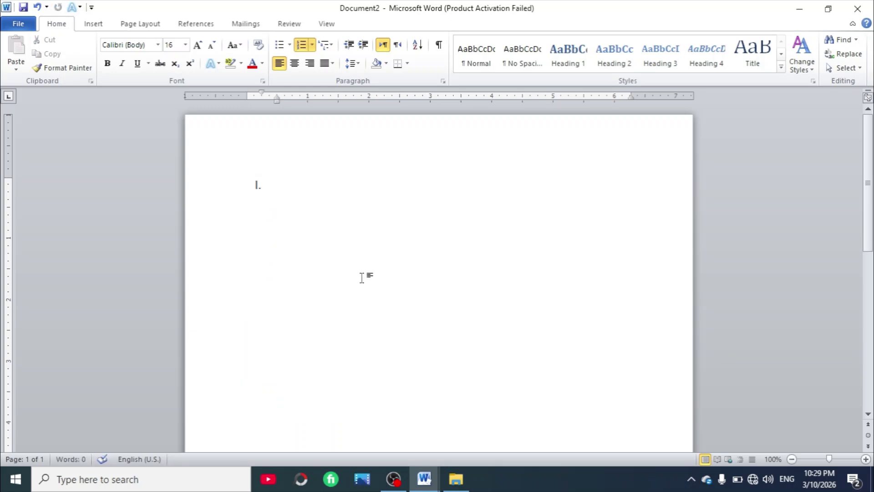
{"action": "left_click", "coordinate": [301, 45]}
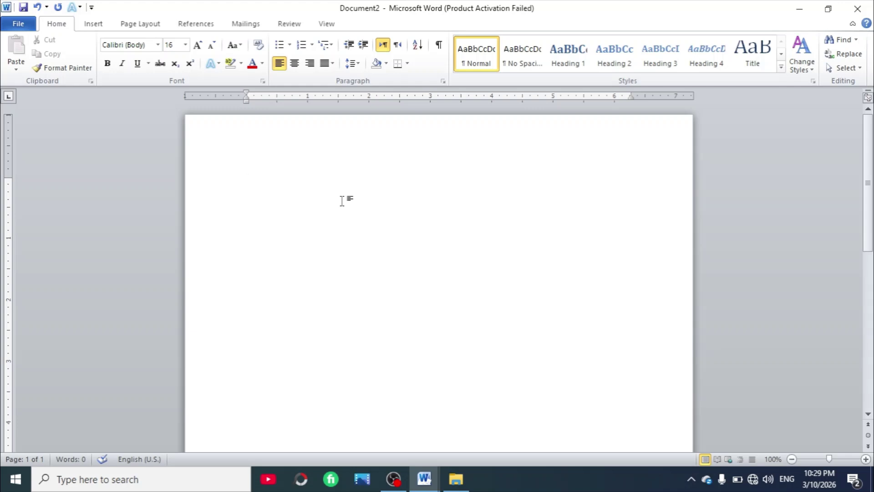
{"action": "type", "text": "MSq"}
{"action": "key", "text": "BackSpace"}
{"action": "type", "text": "Q's"}
{"action": "key", "text": "BackSpace"}
{"action": "key", "text": "BackSpace"}
{"action": "type", "text": "'s"}
{"action": "key", "text": "ctrl+a"}
{"action": "key", "text": "BackSpace"}
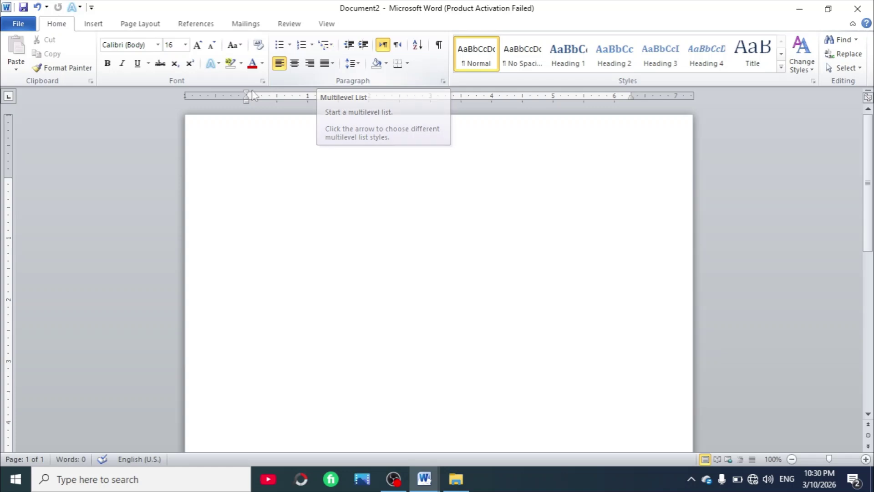
{"action": "left_click", "coordinate": [333, 46]}
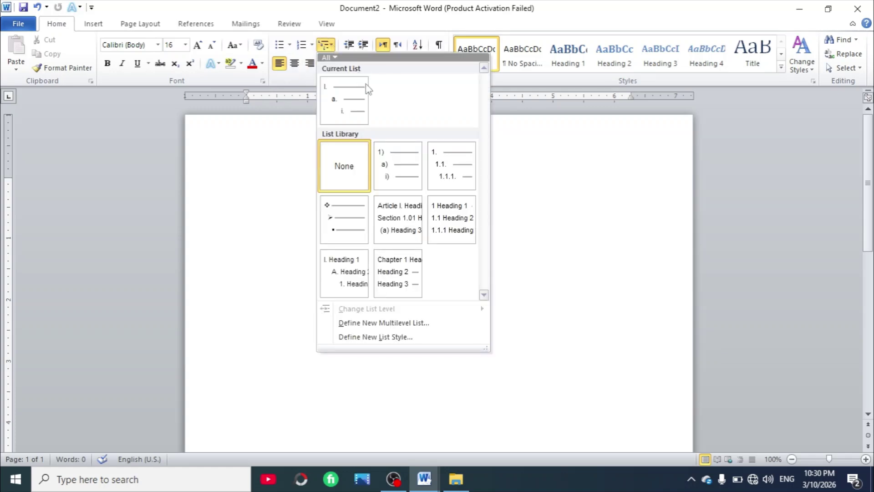
{"action": "mouse_move", "coordinate": [397, 172]}
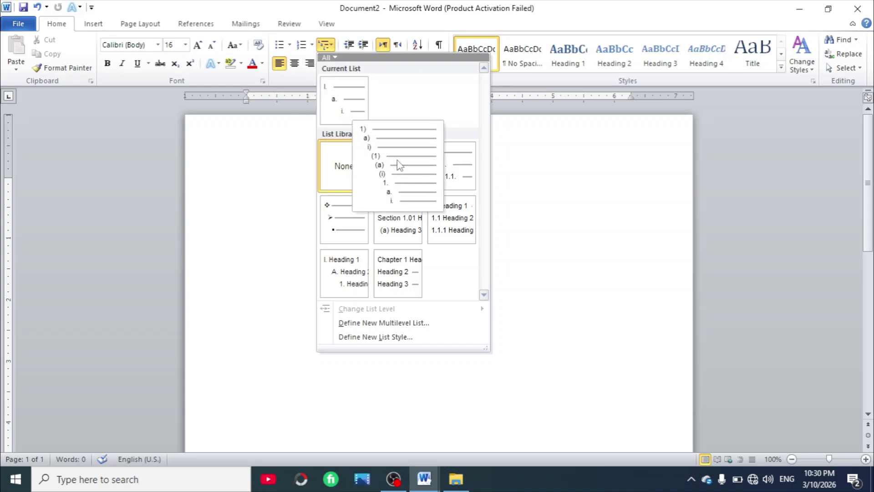
{"action": "left_click", "coordinate": [347, 107]}
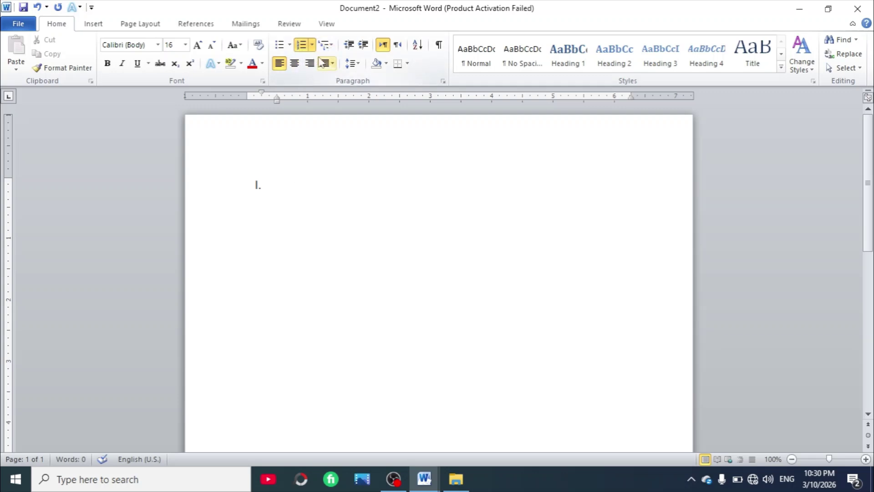
{"action": "left_click", "coordinate": [301, 44]}
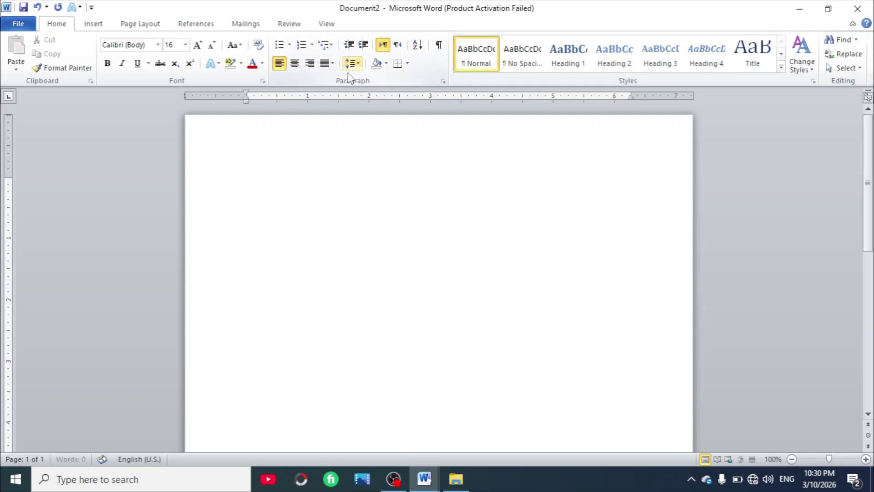
Step: Start a multilevel list in the 1) a) i) format on the empty page
{"action": "left_click", "coordinate": [330, 45]}
{"action": "left_click", "coordinate": [330, 46]}
{"action": "left_click", "coordinate": [330, 46]}
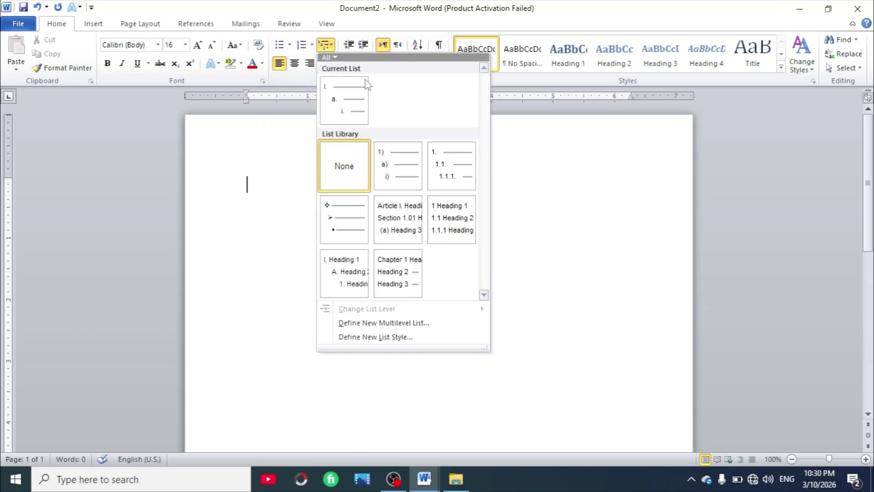
{"action": "left_click", "coordinate": [390, 162]}
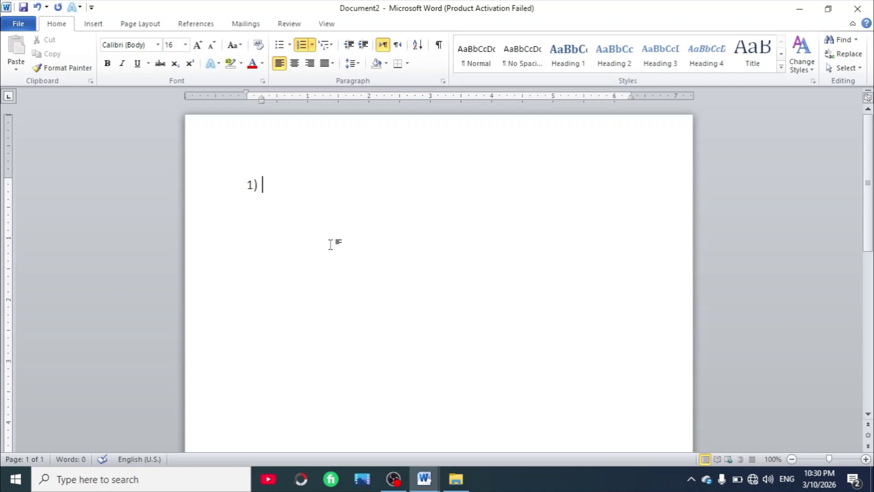
Step: Enter "The Capital Of Pakistan is" followed by an underscore blank as the first top-level question
{"action": "type", "text": "The Ca"}
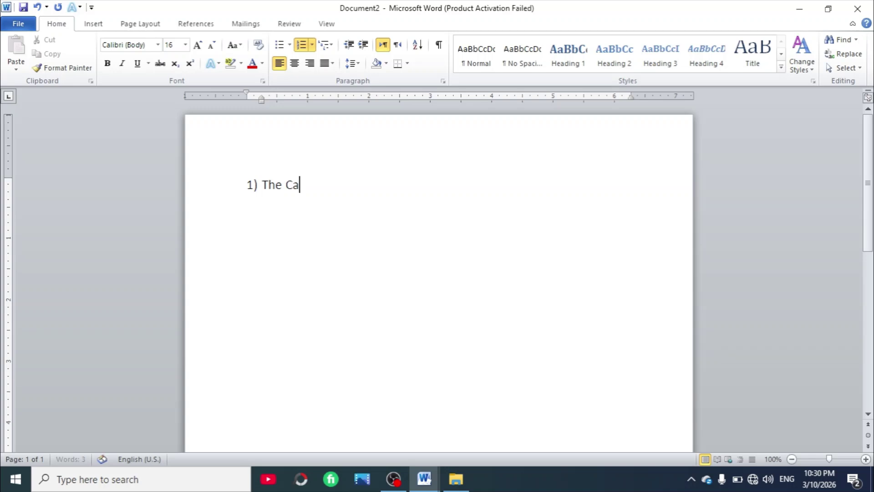
{"action": "type", "text": "pt"}
{"action": "key", "text": "BackSpace"}
{"action": "type", "text": "ital Of"}
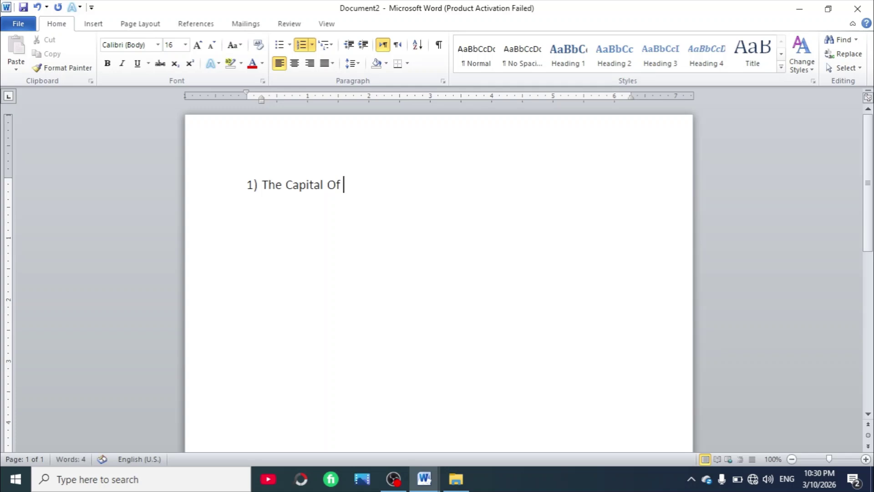
{"action": "type", "text": " Pakistan I"}
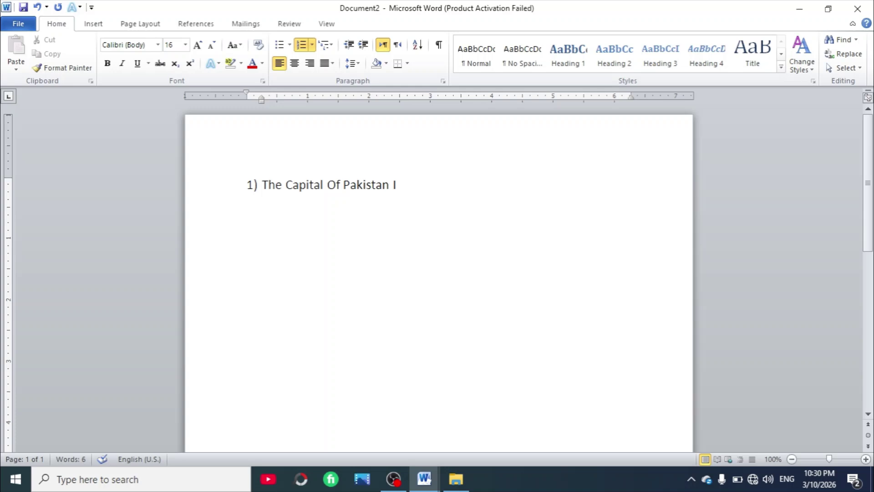
{"action": "key", "text": "BackSpace"}
{"action": "type", "text": "is__________________________"}
{"action": "key", "text": "Return"}
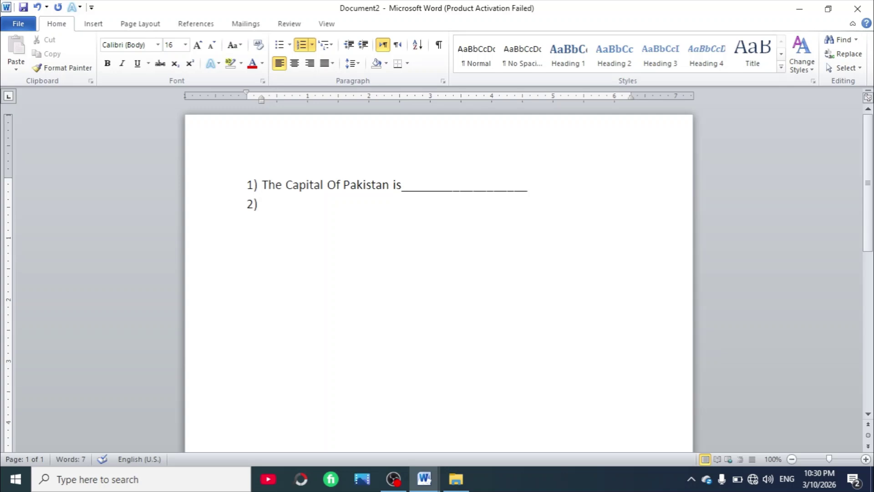
Step: Add "Lahore", "Karachi", "Islamabad" and "Peshawar" as second-level answer options a) to d) under the first question
{"action": "key", "text": "Tab"}
{"action": "type", "text": "Lahore"}
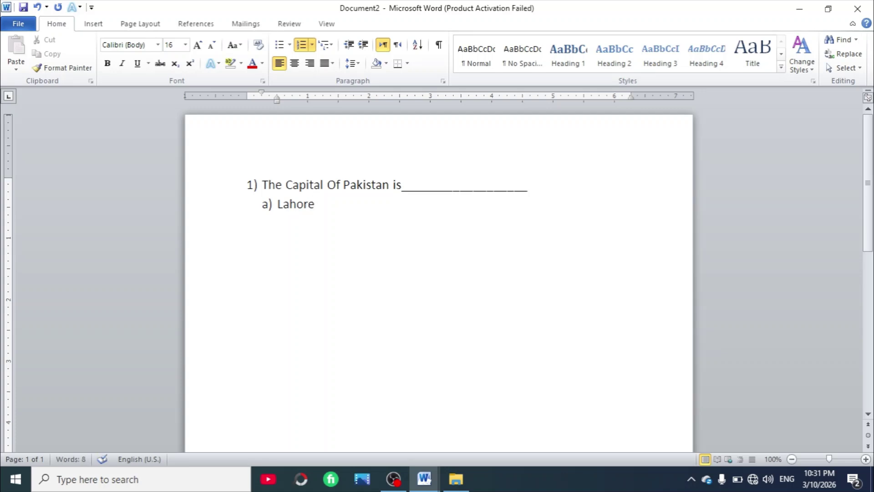
{"action": "key", "text": "Tab"}
{"action": "key", "text": "Return"}
{"action": "type", "text": "Kara"}
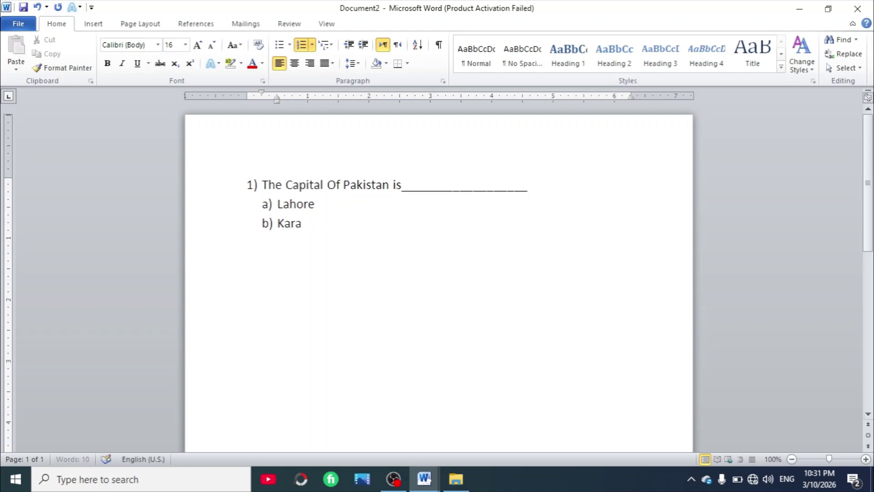
{"action": "type", "text": "chi"}
{"action": "key", "text": "Return"}
{"action": "type", "text": "Is"}
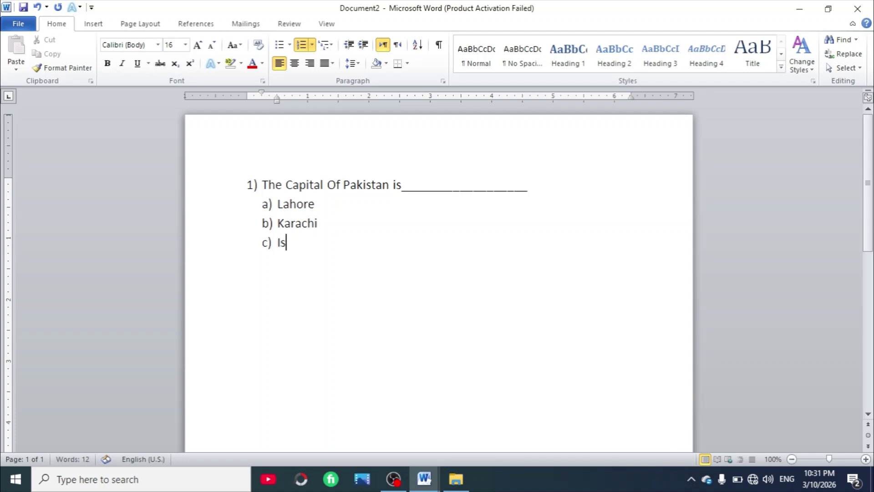
{"action": "type", "text": "lamabad"}
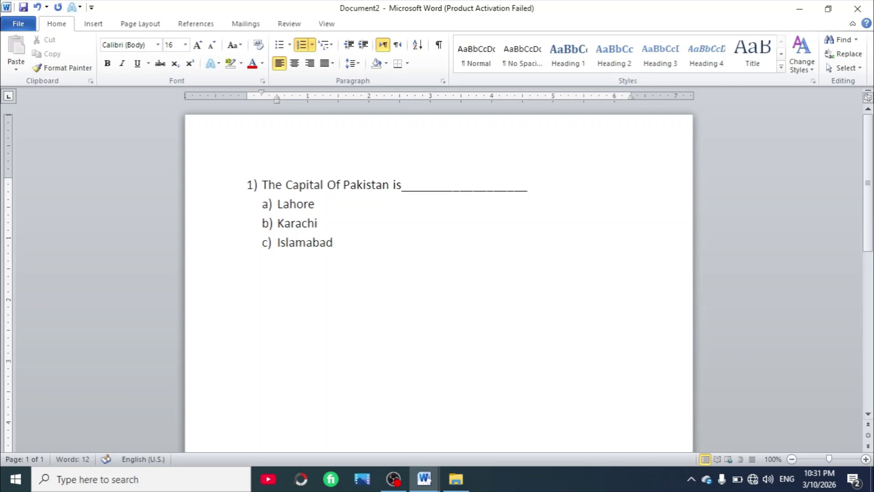
{"action": "key", "text": "Return"}
{"action": "type", "text": "Peshawar"}
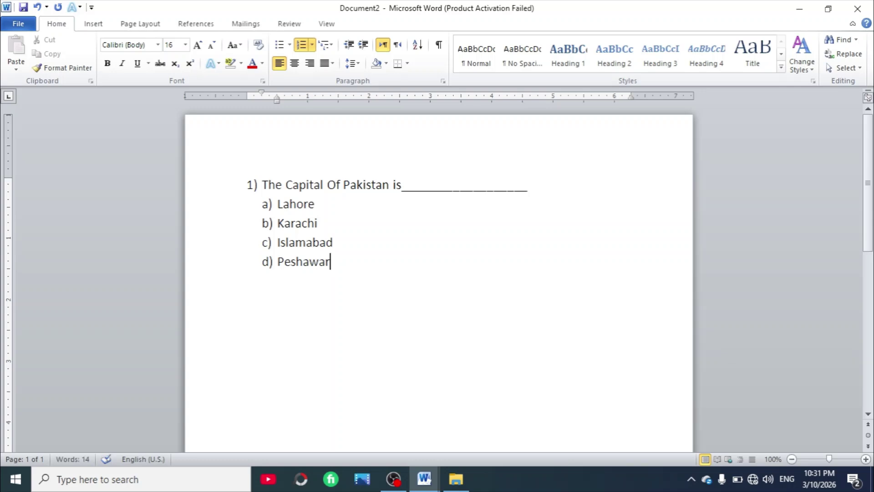
Step: Return to the top list level and enter "The National Language of Pakistan is" with an underscore blank as question 2
{"action": "key", "text": "Return"}
{"action": "key", "text": "Return"}
{"action": "type", "text": "The N"}
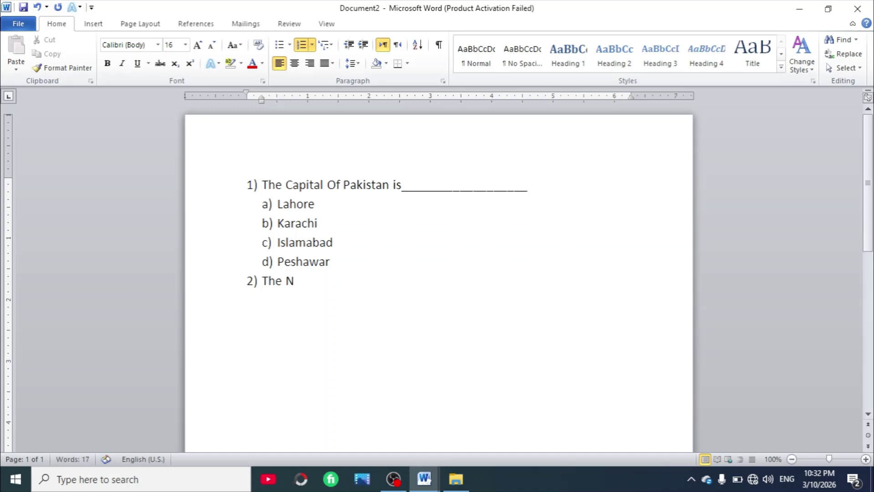
{"action": "type", "text": "ational Laugh"}
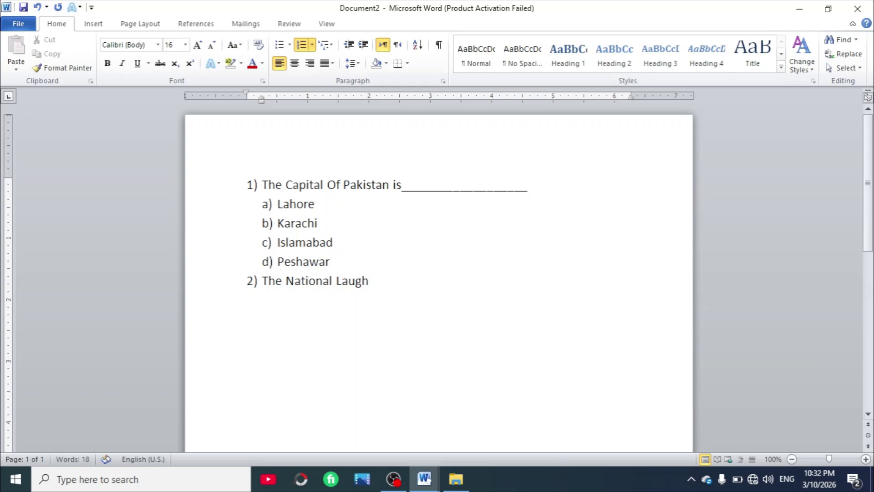
{"action": "key", "text": "BackSpace"}
{"action": "key", "text": "BackSpace"}
{"action": "key", "text": "BackSpace"}
{"action": "type", "text": "g"}
{"action": "key", "text": "BackSpace"}
{"action": "type", "text": "nguage of P"}
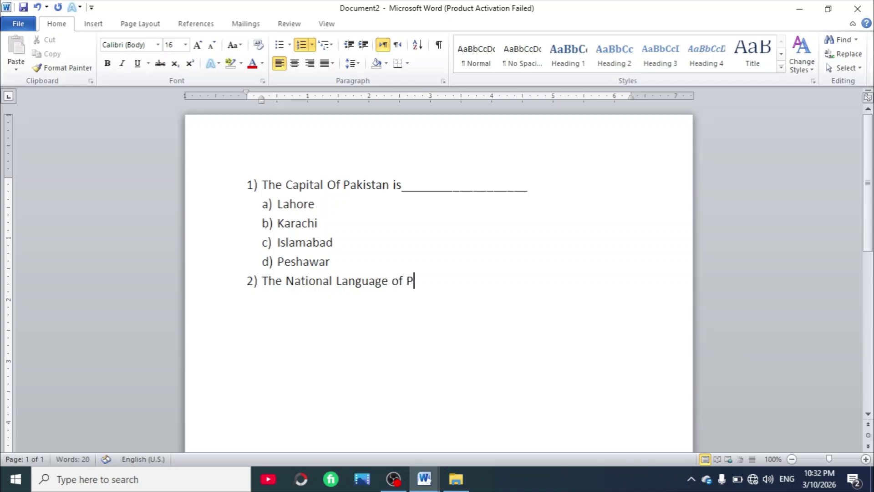
{"action": "type", "text": "akistan is"}
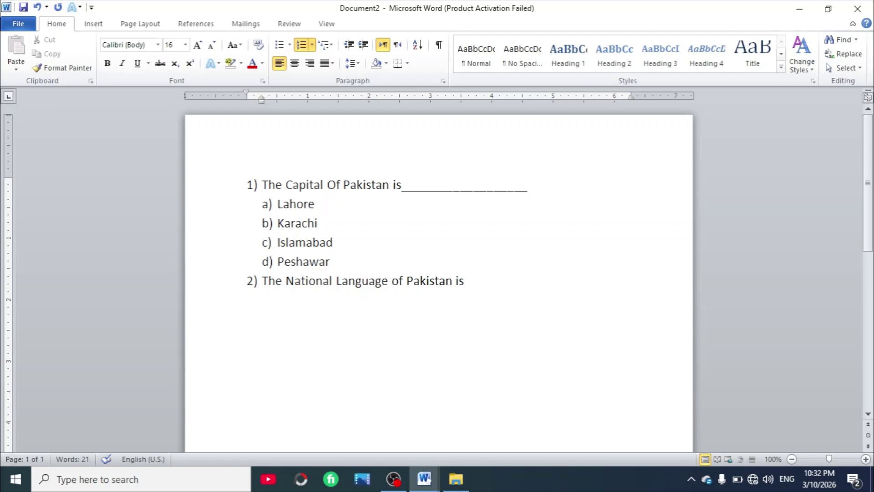
{"action": "type", "text": "_____________"}
{"action": "type", "text": "______"}
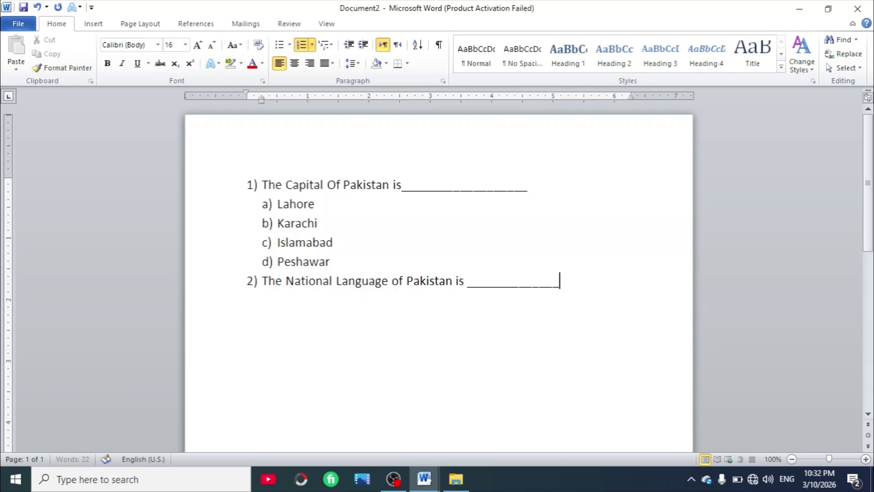
{"action": "type", "text": "__"}
Step: Enter "Hindku" as second-level option a) under question 2 and start option b)
{"action": "key", "text": "Return"}
{"action": "key", "text": "Tab"}
{"action": "type", "text": "Hindko"}
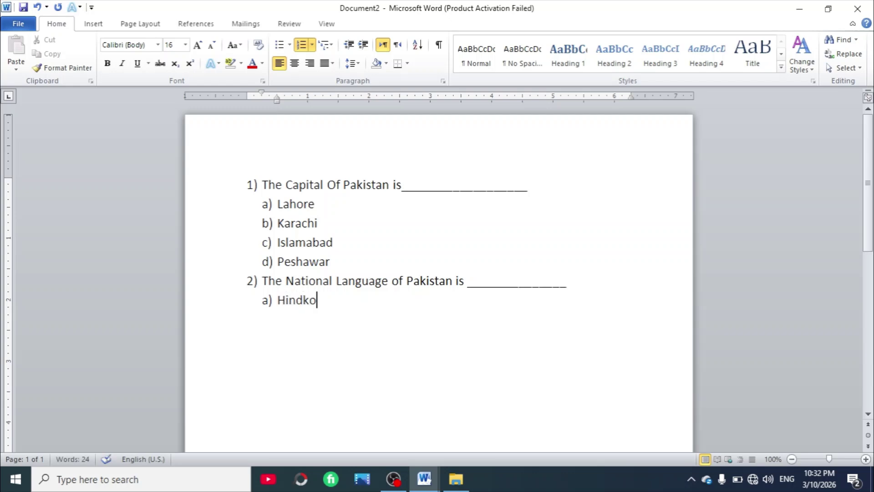
{"action": "key", "text": "BackSpace"}
{"action": "type", "text": "u"}
{"action": "key", "text": "Return"}
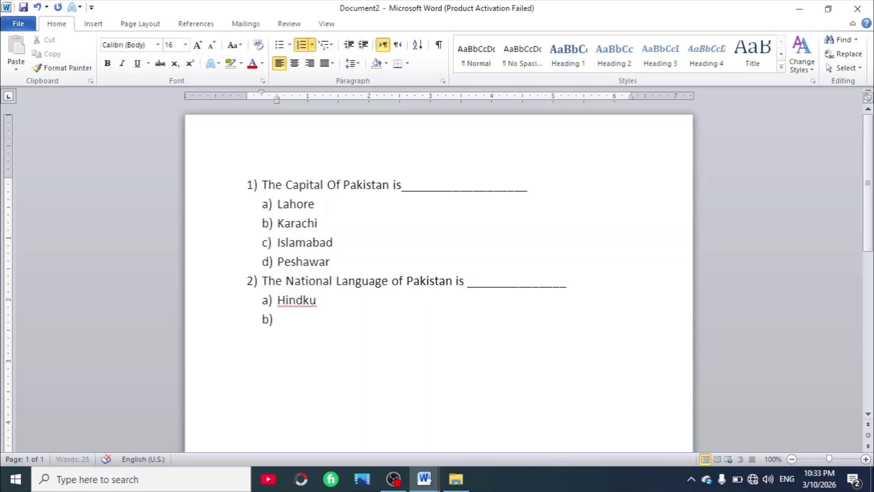
Step: Add "Saraiki", "Pashtu" and "Urdu" as second-level answer options b) to d) under question 2
{"action": "type", "text": "Saraiki"}
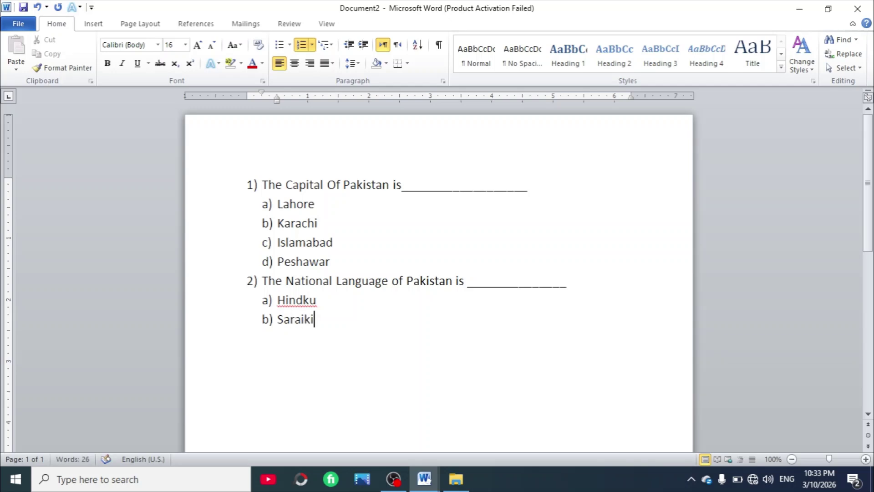
{"action": "key", "text": "Return"}
{"action": "type", "text": "Pash"}
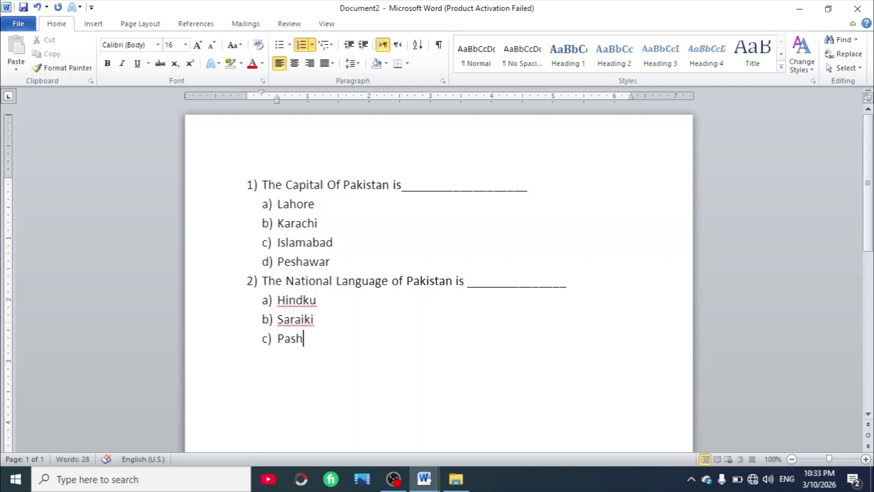
{"action": "type", "text": "tu"}
{"action": "key", "text": "Return"}
{"action": "type", "text": "Urdu"}
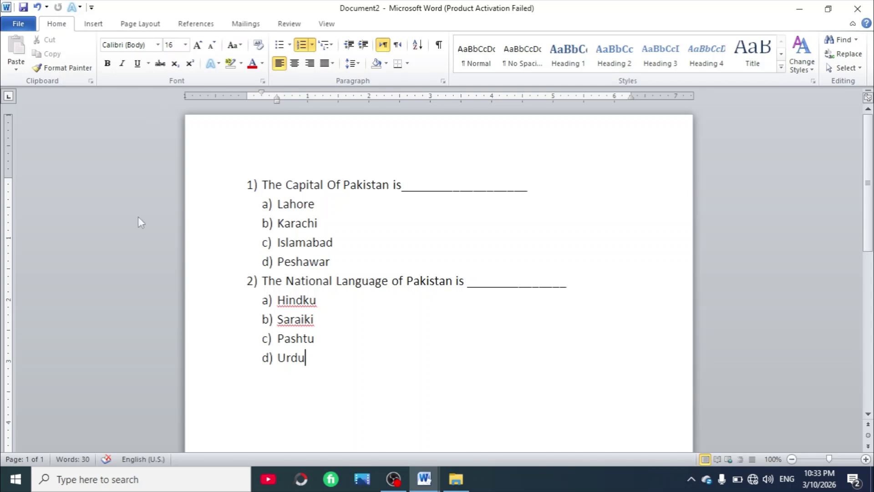
Step: Ignore all spelling flags for "Saraiki" and ignore the flag on "Hindku" in the answer options of question 2
{"action": "left_click", "coordinate": [301, 320]}
{"action": "right_click", "coordinate": [300, 322]}
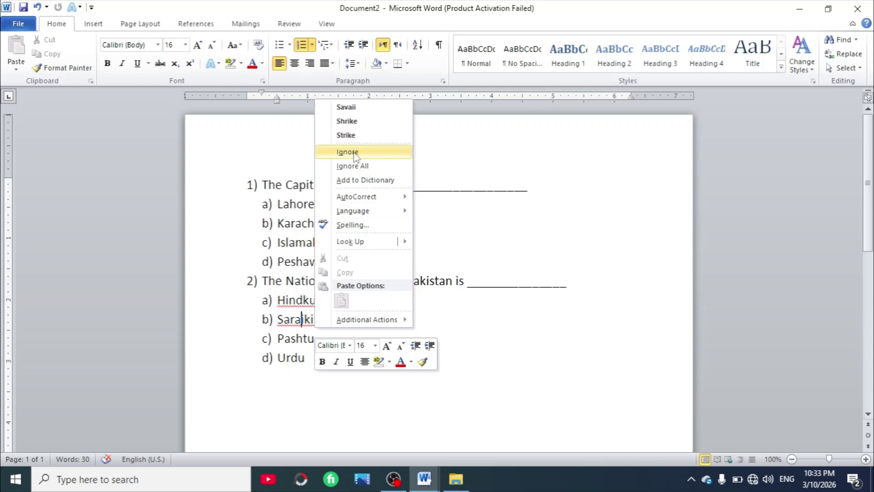
{"action": "left_click", "coordinate": [358, 168]}
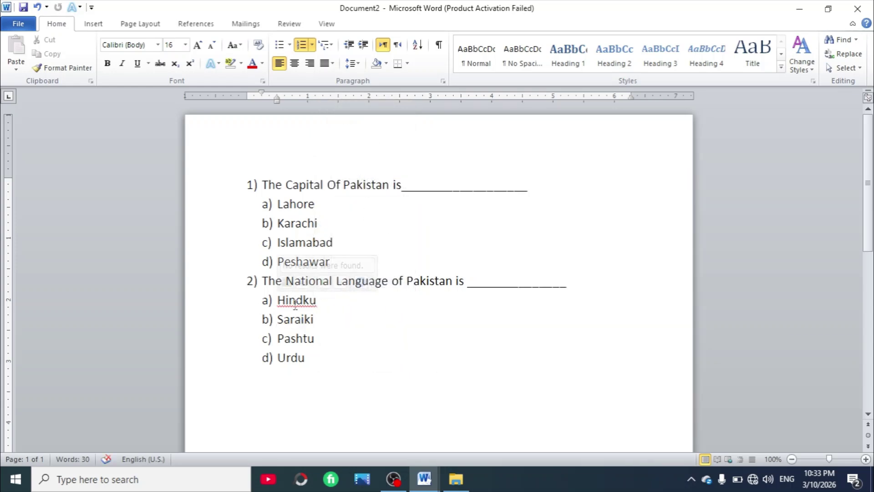
{"action": "right_click", "coordinate": [295, 303]}
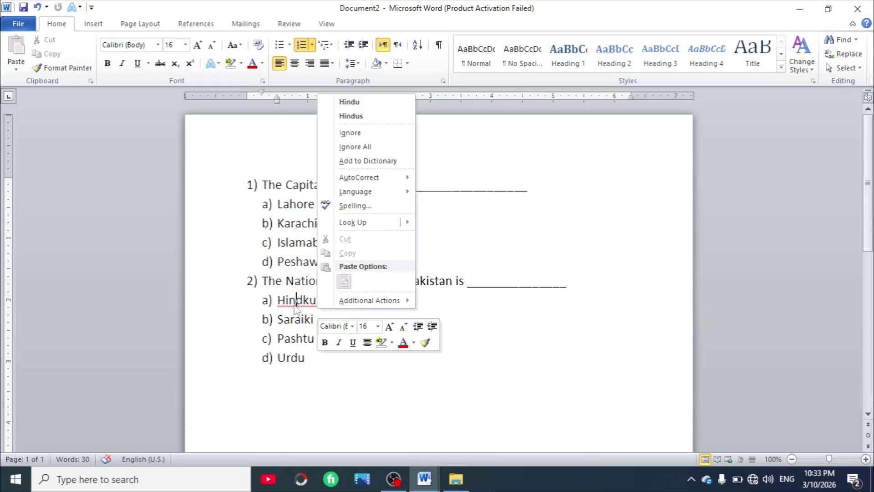
{"action": "left_click", "coordinate": [356, 136]}
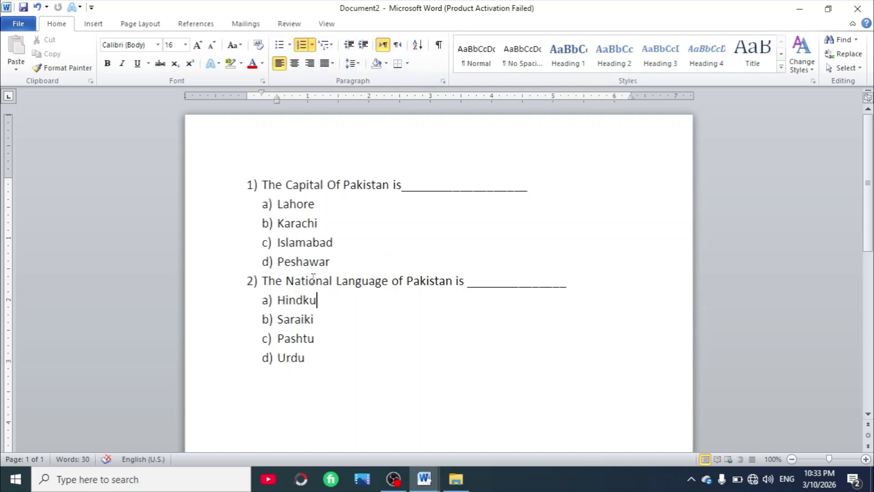
Step: Delete both questions with their answer options and remove the numbering from the empty line
{"action": "mouse_move", "coordinate": [250, 188]}
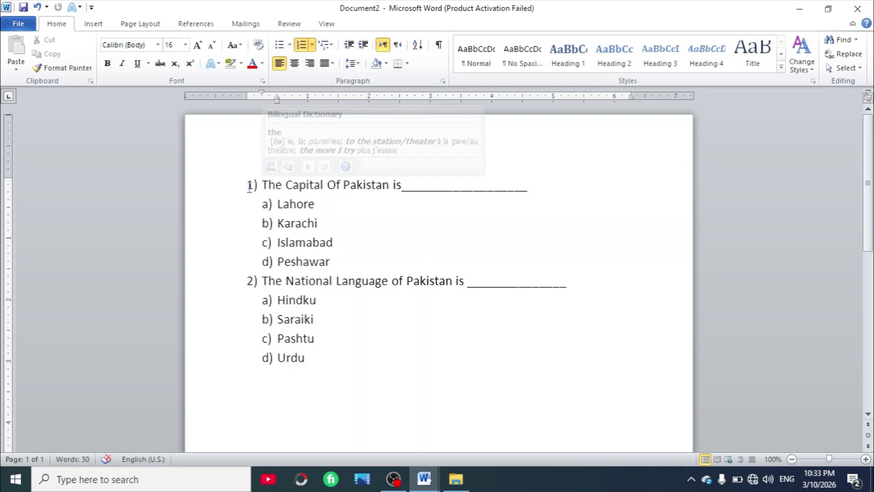
{"action": "key", "text": "ctrl+a"}
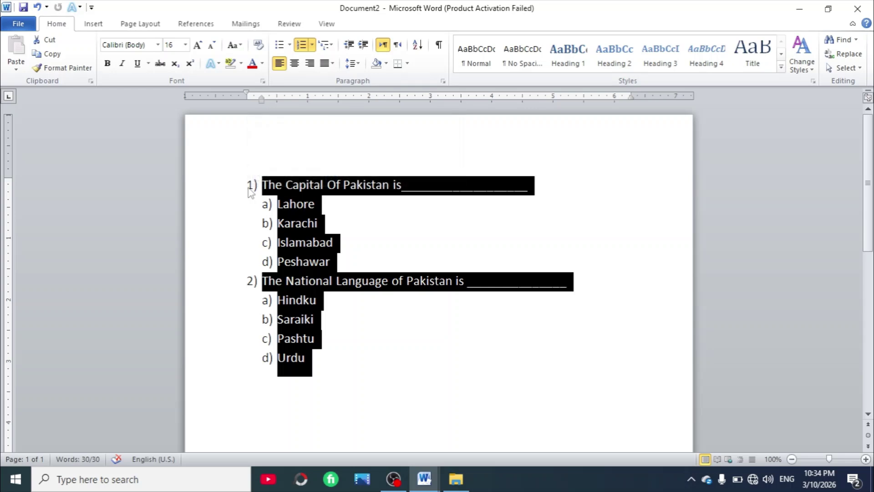
{"action": "key", "text": "BackSpace"}
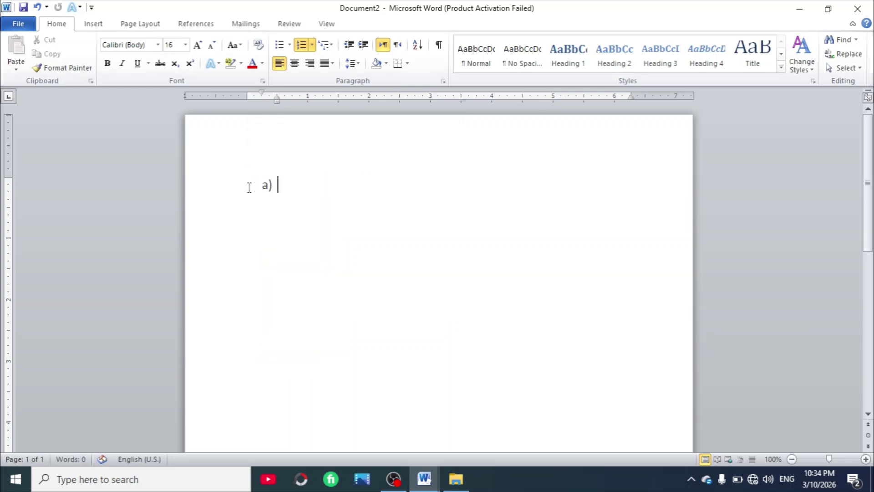
{"action": "left_click", "coordinate": [301, 46]}
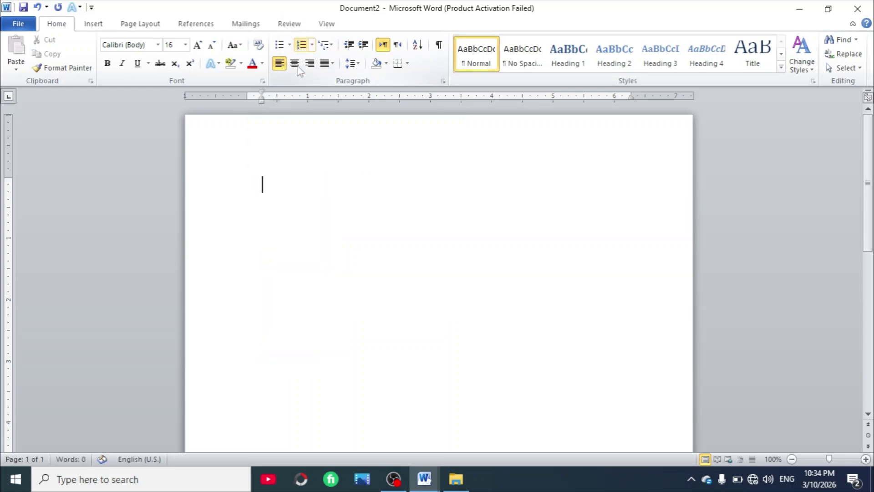
{"action": "left_click", "coordinate": [332, 45]}
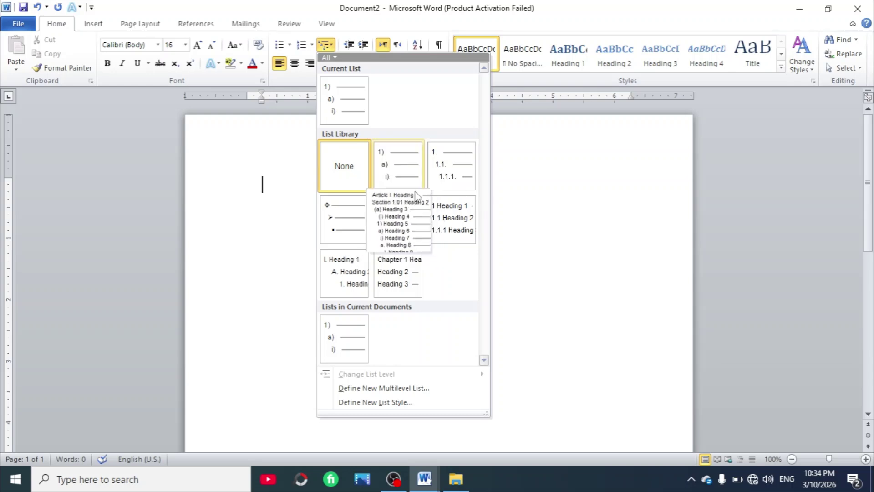
{"action": "left_click", "coordinate": [385, 177]}
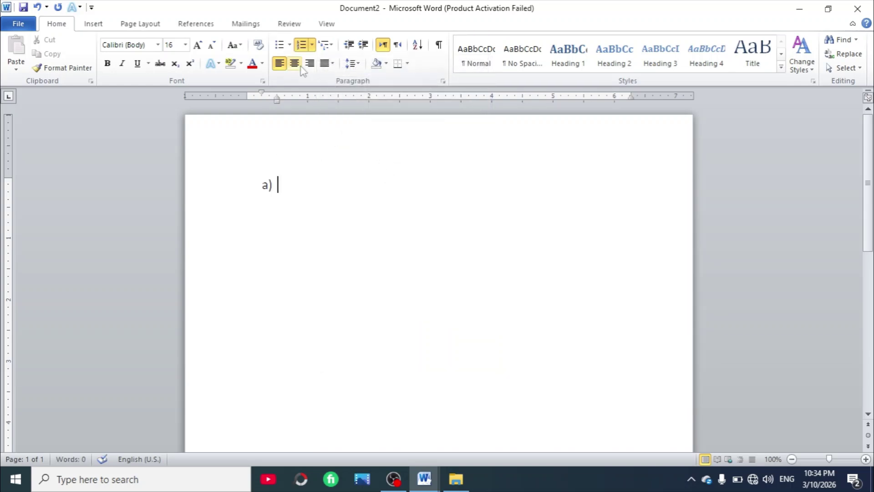
{"action": "left_click", "coordinate": [301, 44]}
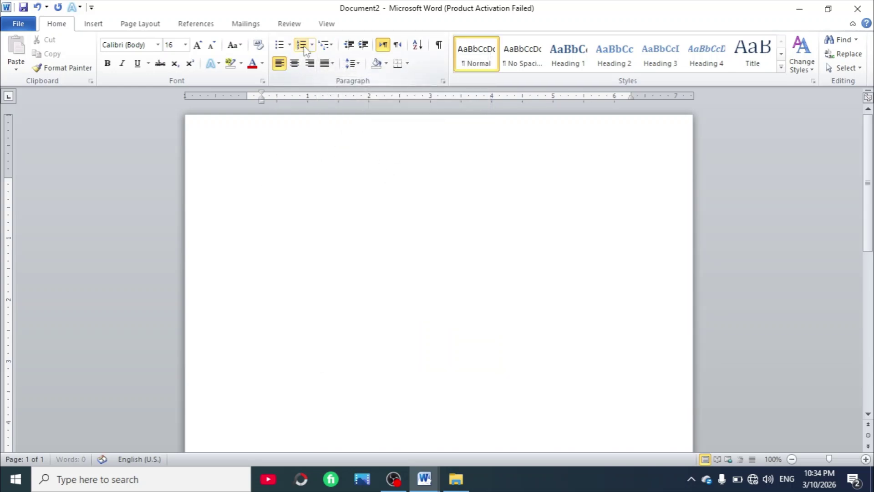
{"action": "left_click", "coordinate": [331, 45]}
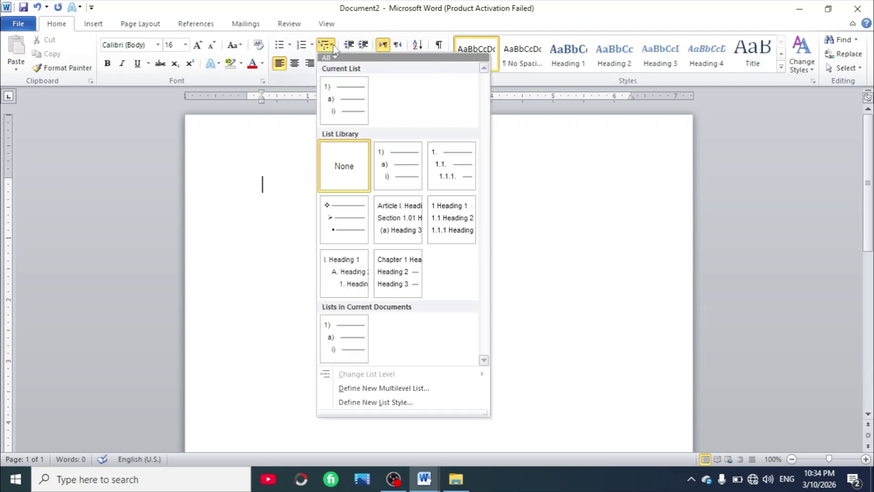
{"action": "left_click", "coordinate": [353, 110]}
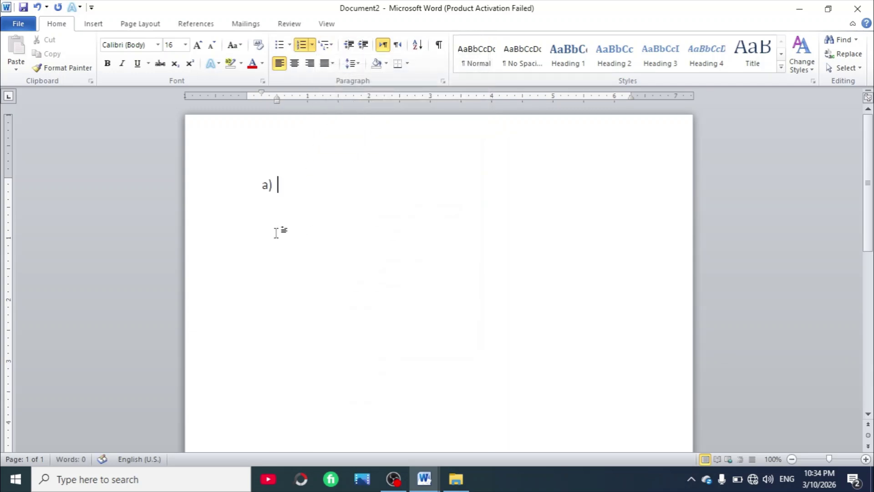
{"action": "left_click", "coordinate": [331, 45]}
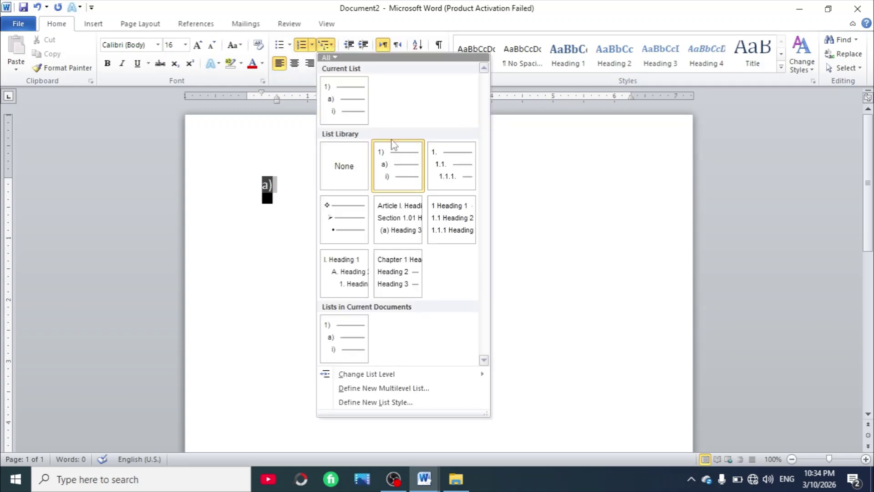
{"action": "left_click", "coordinate": [394, 168]}
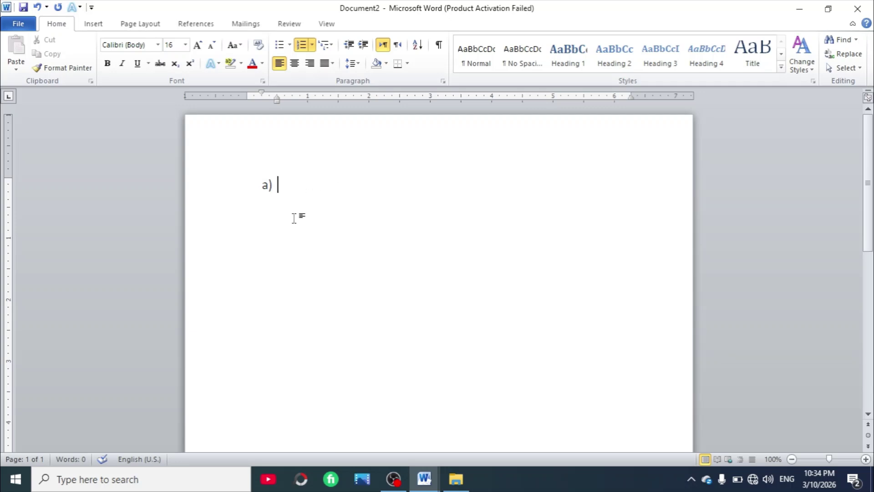
{"action": "key", "text": "ctrl+z"}
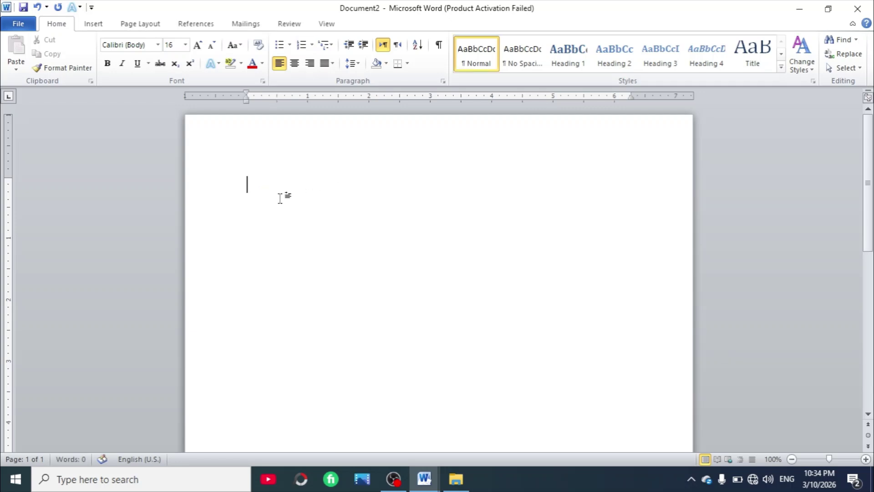
Step: Apply the 1), a), i) multilevel list to the empty line and enter "Biology" as the first top-level item
{"action": "left_click", "coordinate": [330, 47]}
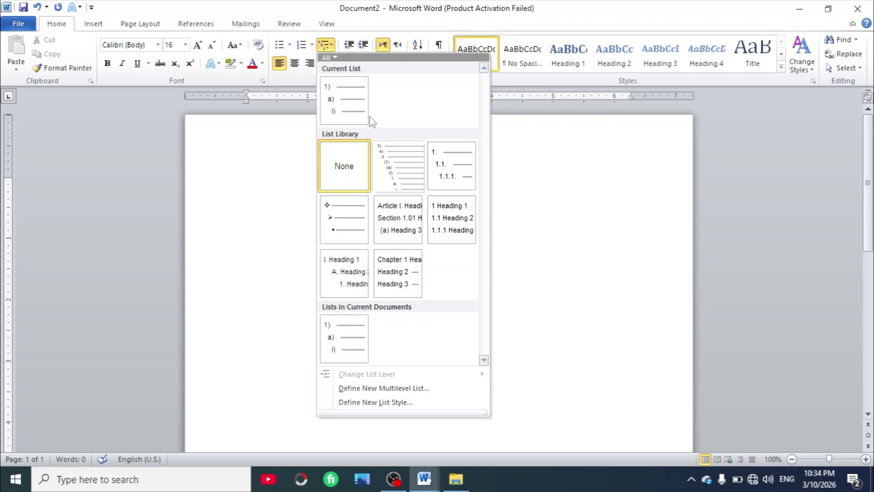
{"action": "left_click", "coordinate": [357, 104]}
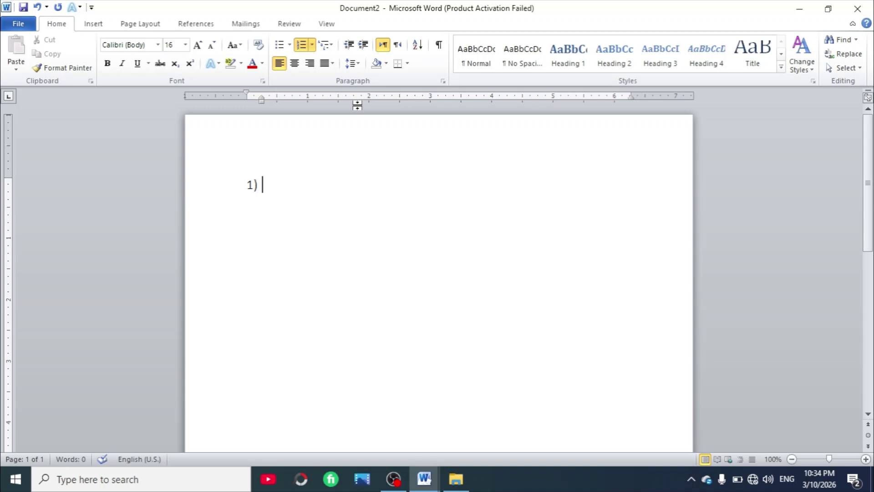
{"action": "type", "text": "Biol"}
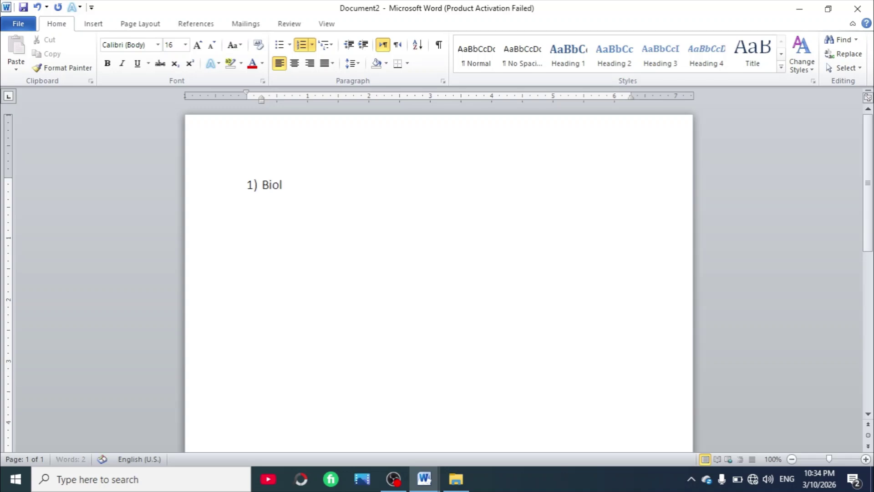
{"action": "type", "text": "ob"}
{"action": "key", "text": "BackSpace"}
{"action": "type", "text": "by"}
{"action": "key", "text": "BackSpace"}
{"action": "key", "text": "BackSpace"}
{"action": "type", "text": "gy"}
{"action": "key", "text": "Return"}
Step: Add "Botany" and "Zoology" as second-level items a) and b) under "Biology"
{"action": "key", "text": "Tab"}
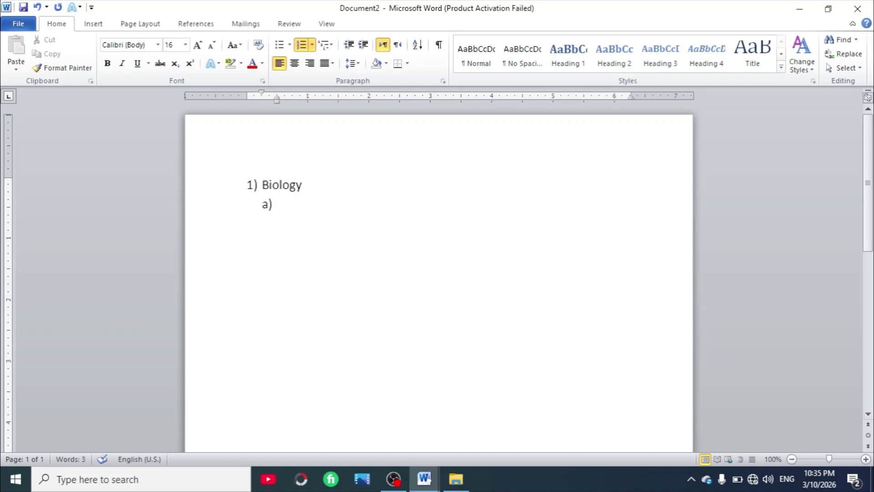
{"action": "type", "text": "Botany"}
{"action": "key", "text": "Return"}
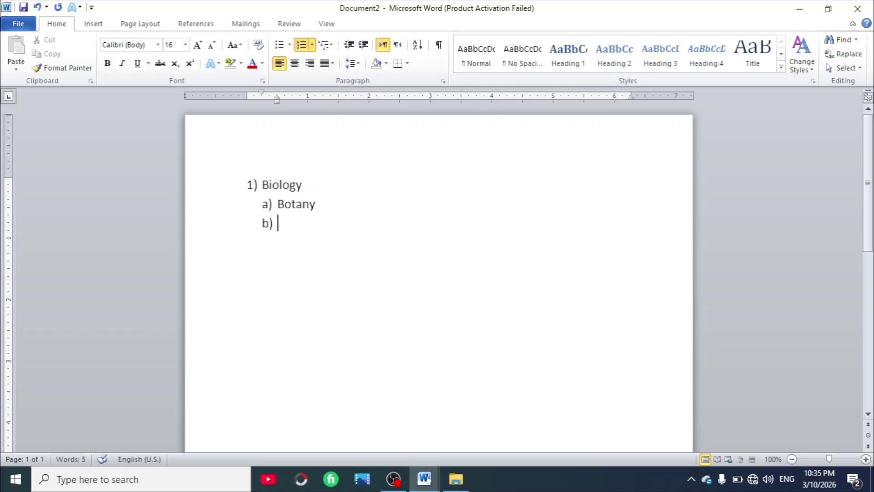
{"action": "type", "text": "Zoology"}
{"action": "key", "text": "Return"}
Step: Enter "The study of plants" as third-level item i) under "Zoology"
{"action": "key", "text": "Tab"}
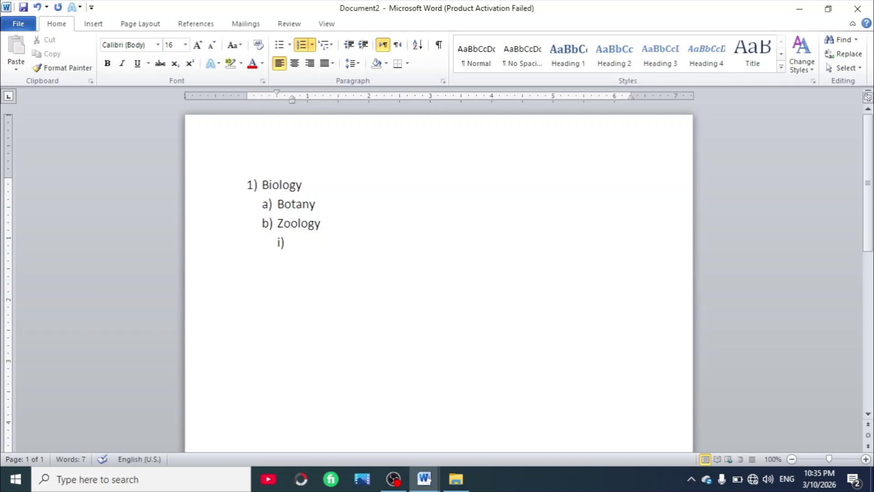
{"action": "type", "text": "The study"}
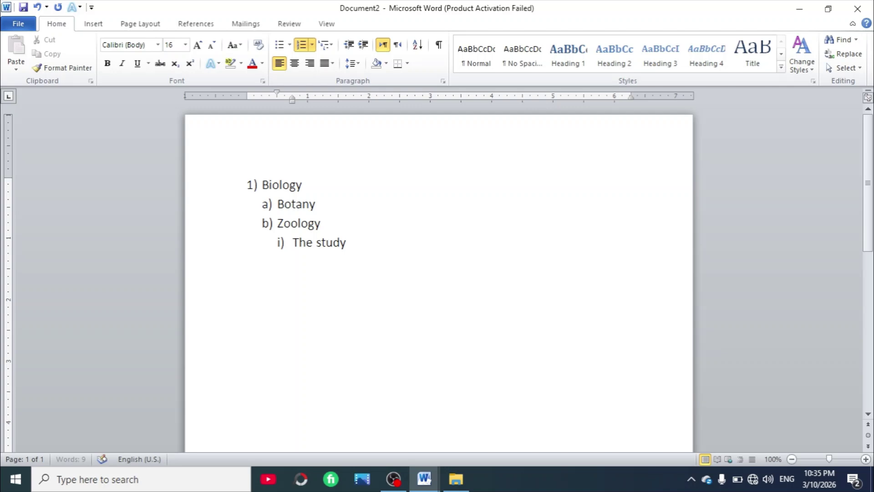
{"action": "type", "text": " pf"}
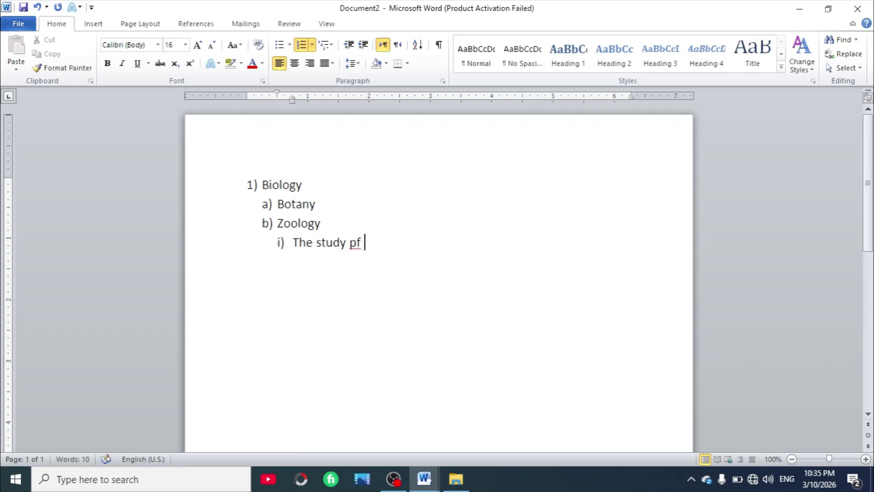
{"action": "key", "text": "BackSpace"}
{"action": "type", "text": "o"}
{"action": "key", "text": "BackSpace"}
{"action": "key", "text": "BackSpace"}
{"action": "type", "text": "of plants"}
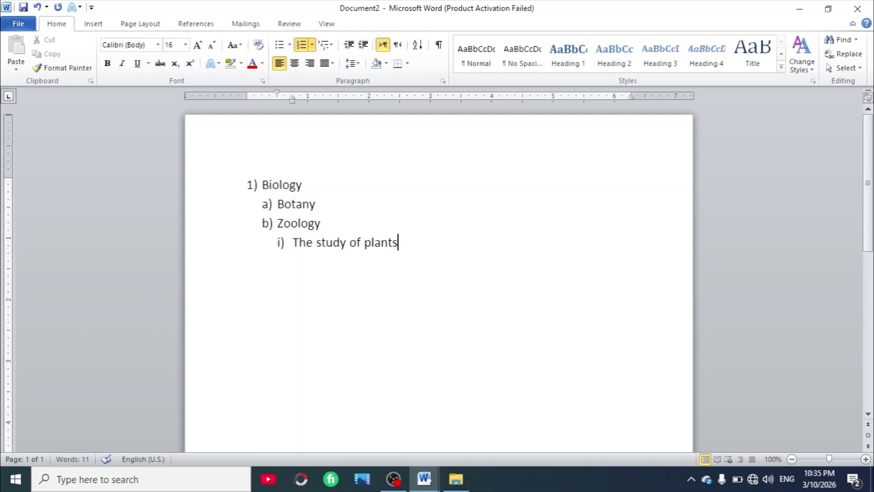
Step: Add "The study of animals" as third-level item ii) under "Zoology"
{"action": "key", "text": "Return"}
{"action": "type", "text": "The ani"}
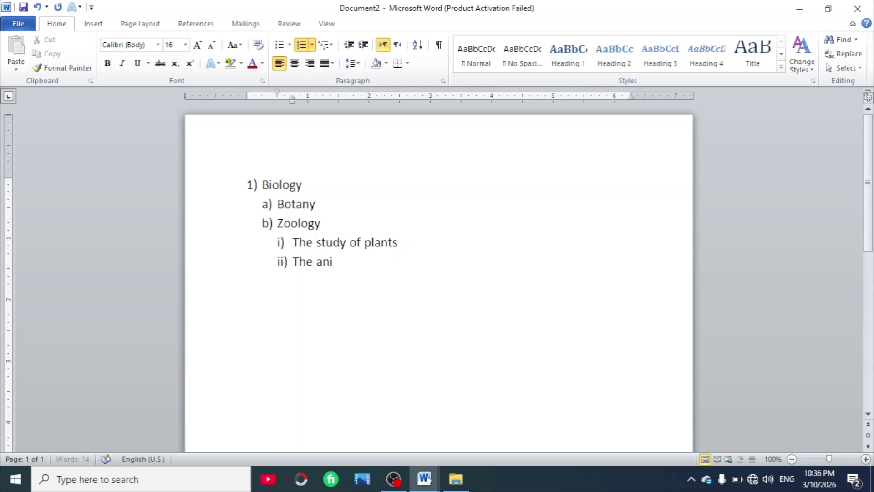
{"action": "type", "text": "mals"}
{"action": "key", "text": "BackSpace"}
{"action": "key", "text": "BackSpace"}
{"action": "key", "text": "BackSpace"}
{"action": "key", "text": "BackSpace"}
{"action": "key", "text": "BackSpace"}
{"action": "key", "text": "BackSpace"}
{"action": "type", "text": "study of "}
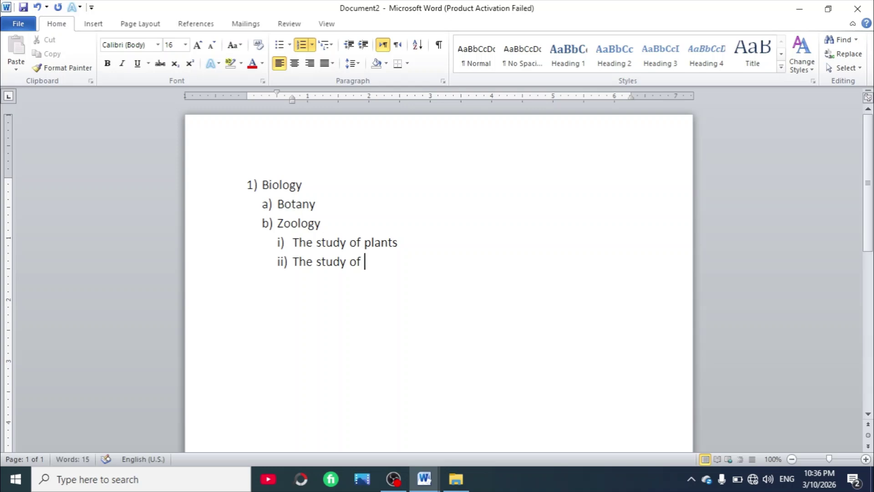
{"action": "type", "text": "animals"}
Step: Delete the whole Biology list and remove the numbering from the remaining empty line
{"action": "key", "text": "ctrl+a"}
{"action": "key", "text": "BackSpace"}
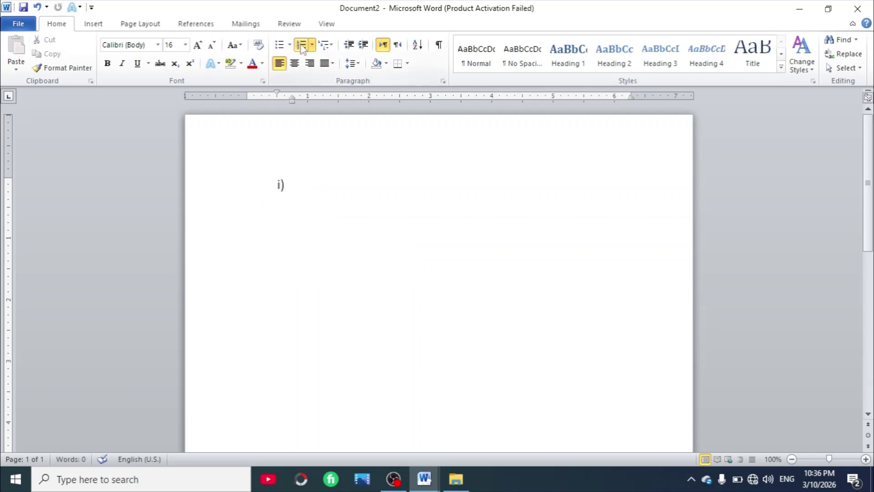
{"action": "left_click", "coordinate": [301, 46]}
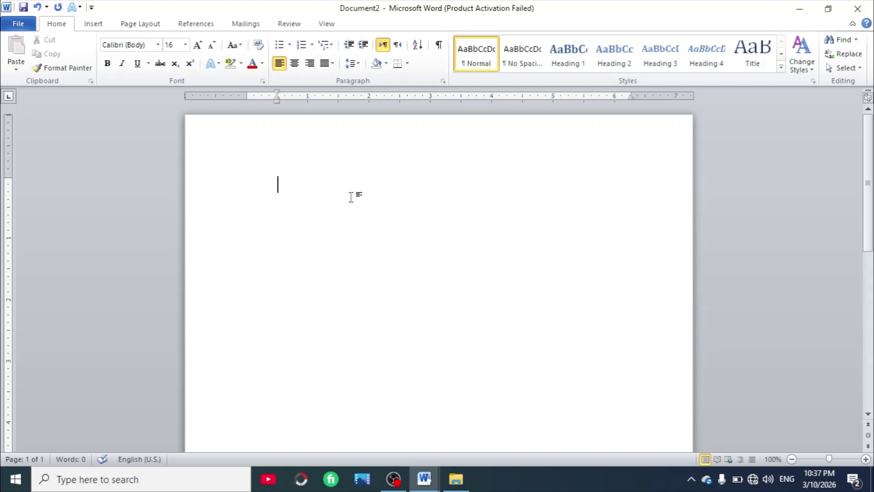
Step: Enter the plain sentence "Pakistan is my country" and select the whole sentence
{"action": "type", "text": "Pakis"}
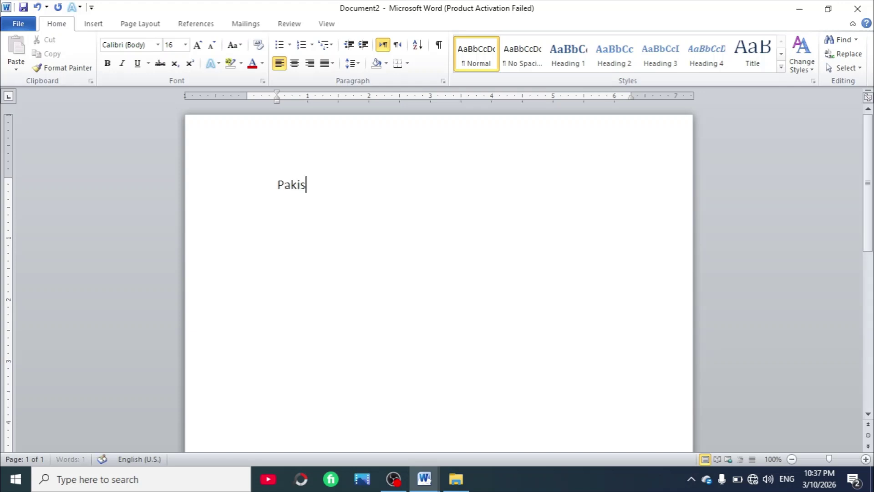
{"action": "type", "text": "tan is my cou"}
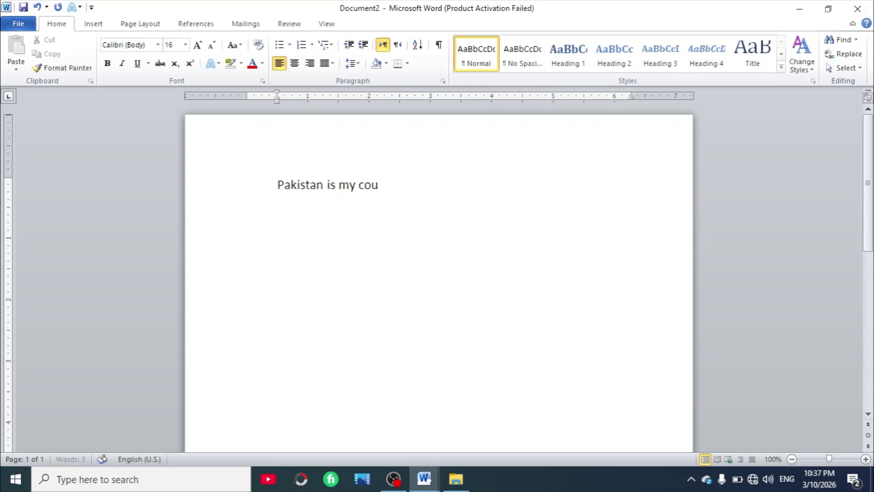
{"action": "type", "text": "ntry"}
{"action": "left_click", "coordinate": [275, 185]}
{"action": "left_click_drag", "start_coordinate": [275, 185], "coordinate": [401, 193]}
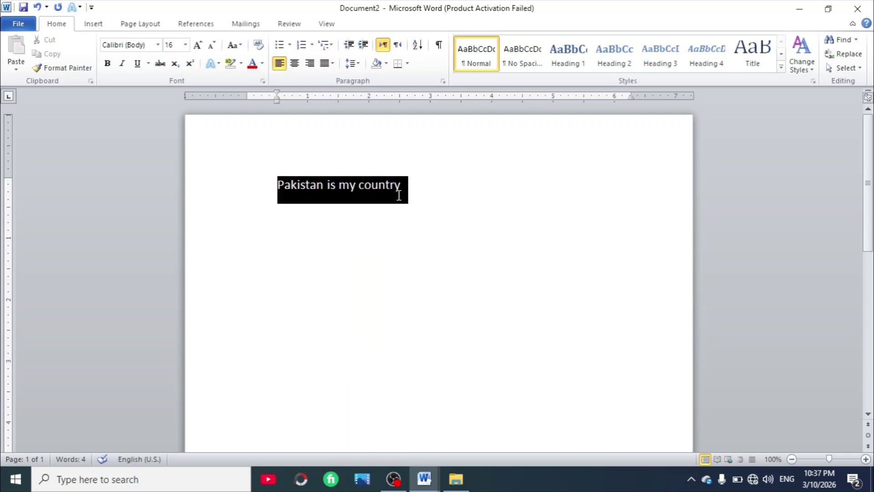
Step: Cycle the selected sentence's alignment through centred, right, centred and back to left
{"action": "left_click", "coordinate": [295, 64]}
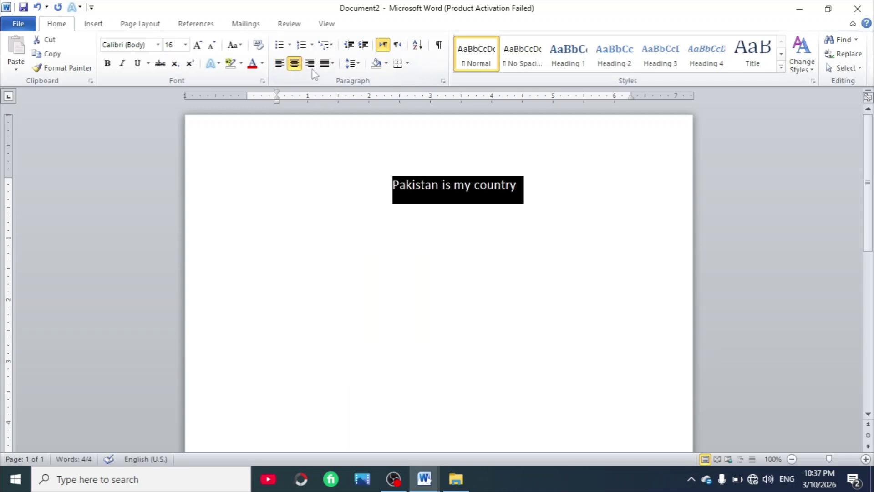
{"action": "left_click", "coordinate": [310, 64]}
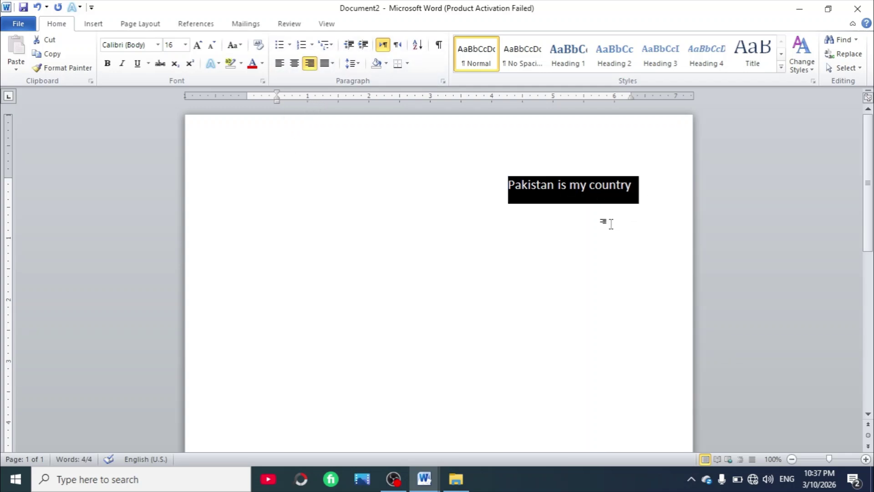
{"action": "left_click", "coordinate": [294, 64]}
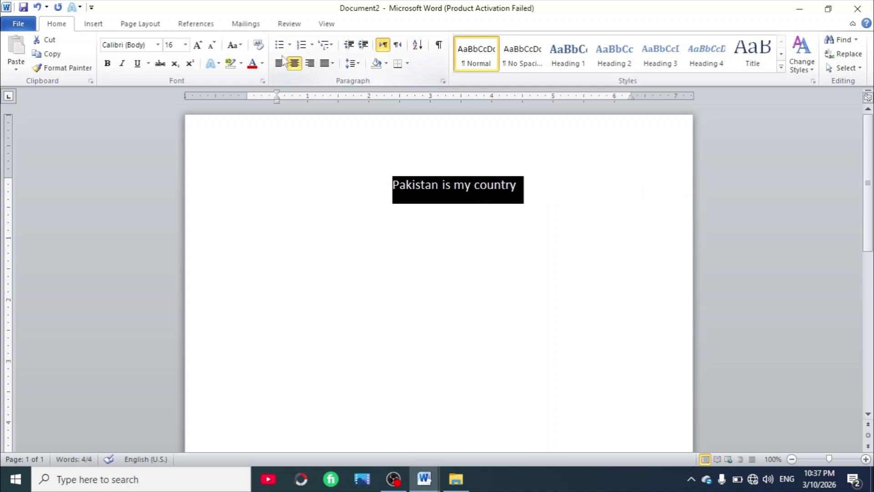
{"action": "left_click", "coordinate": [279, 64]}
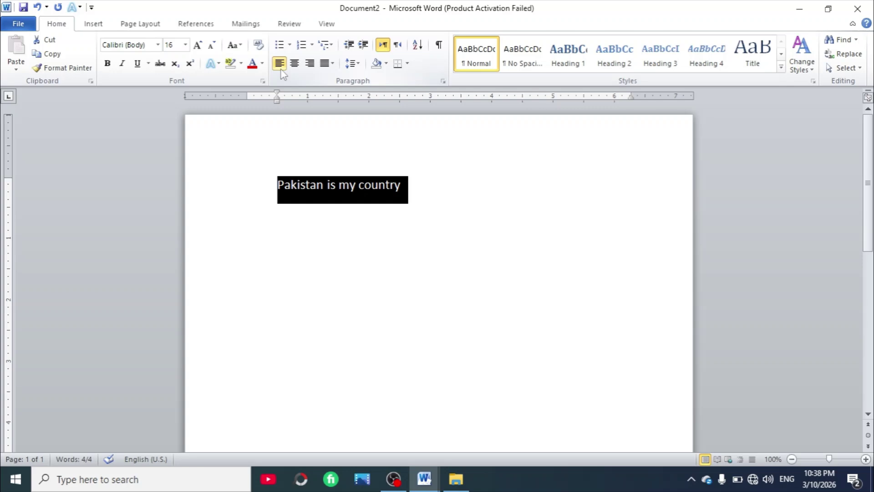
Step: Align the selected sentence right, return it to left alignment, and finish with it centred
{"action": "key", "text": "ctrl+r"}
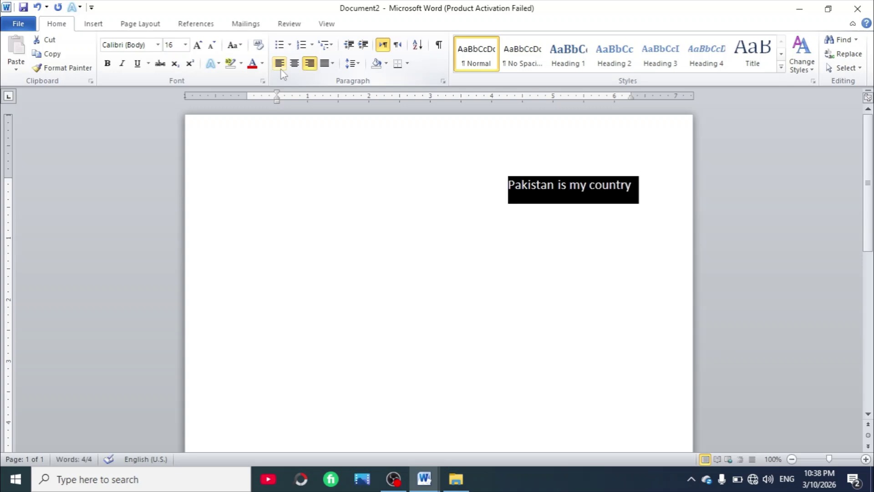
{"action": "key", "text": "ctrl+l"}
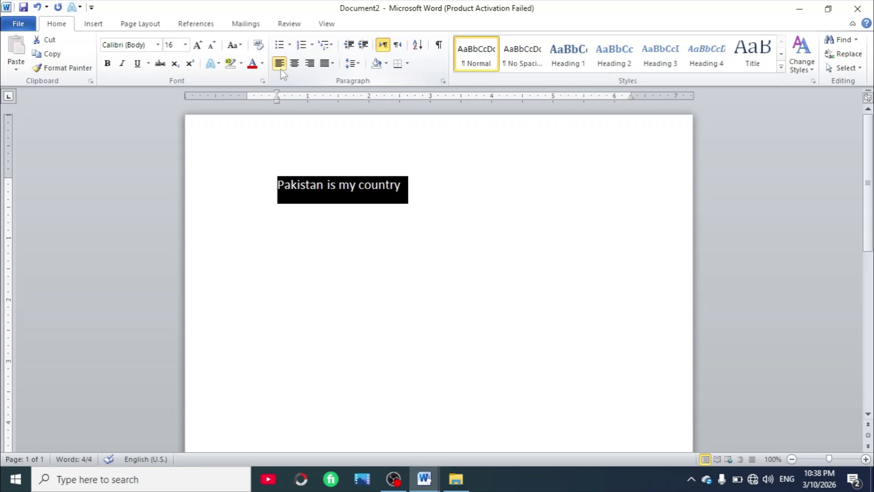
{"action": "key", "text": "ctrl+e"}
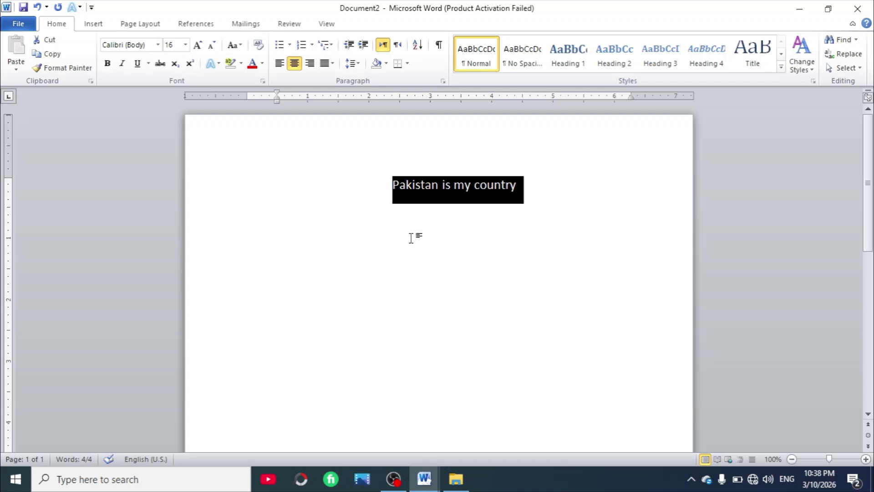
Step: Replace the sentence with sample paragraphs generated by the =rand() function
{"action": "key", "text": "Delete"}
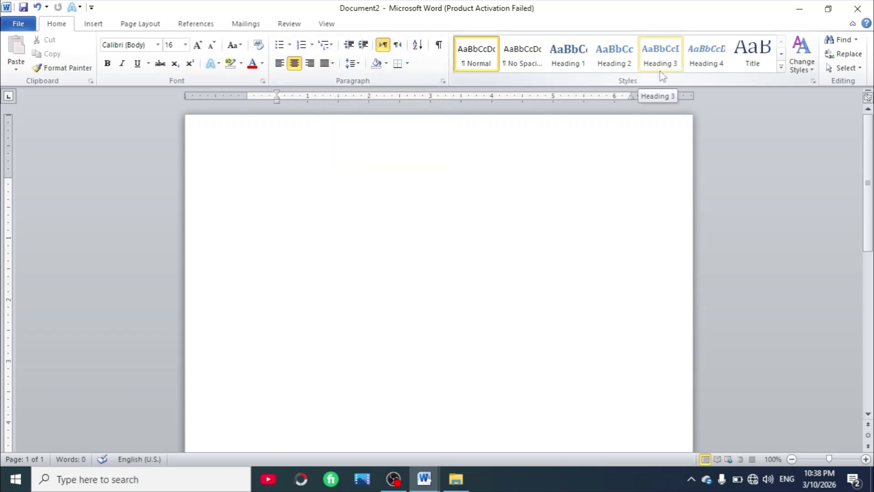
{"action": "type", "text": "="}
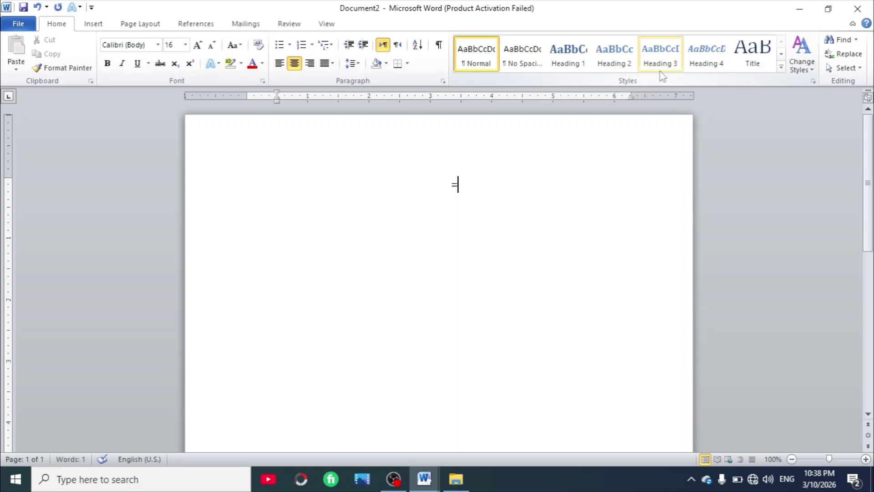
{"action": "type", "text": "rand()"}
{"action": "key", "text": "Return"}
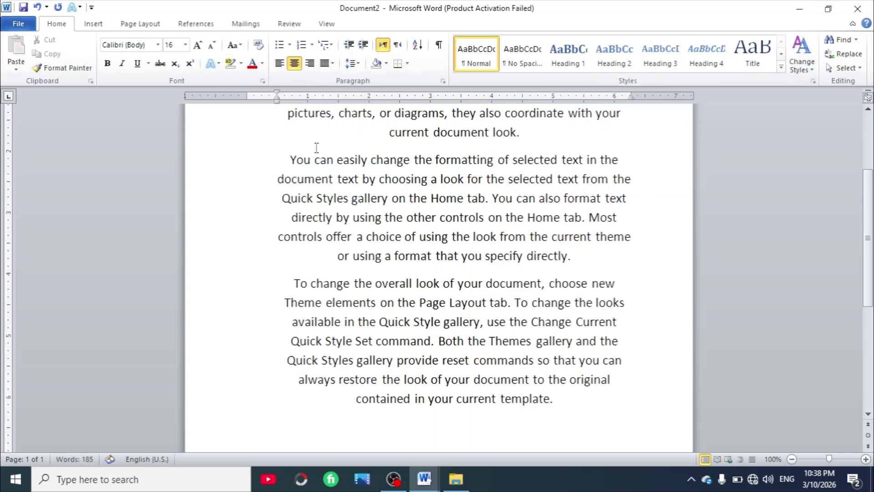
Step: Reduce the font size of all the generated sample text to 12
{"action": "key", "text": "ctrl+a"}
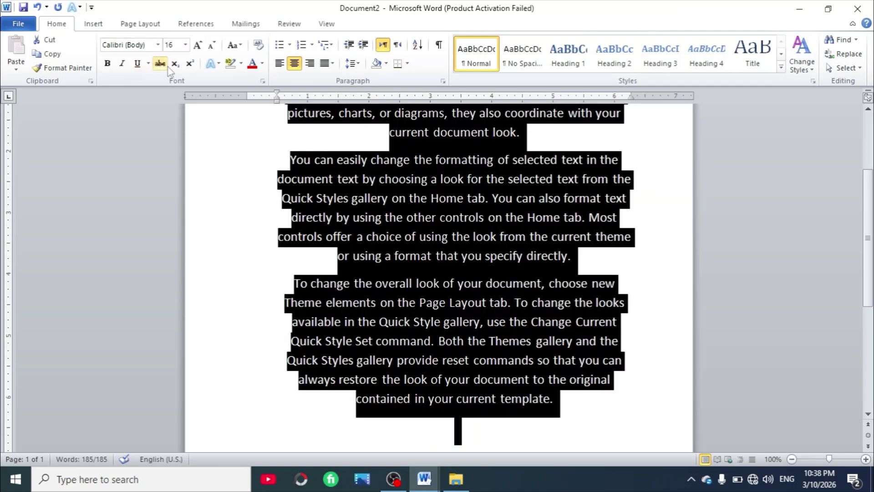
{"action": "left_click", "coordinate": [212, 45]}
{"action": "left_click", "coordinate": [212, 45]}
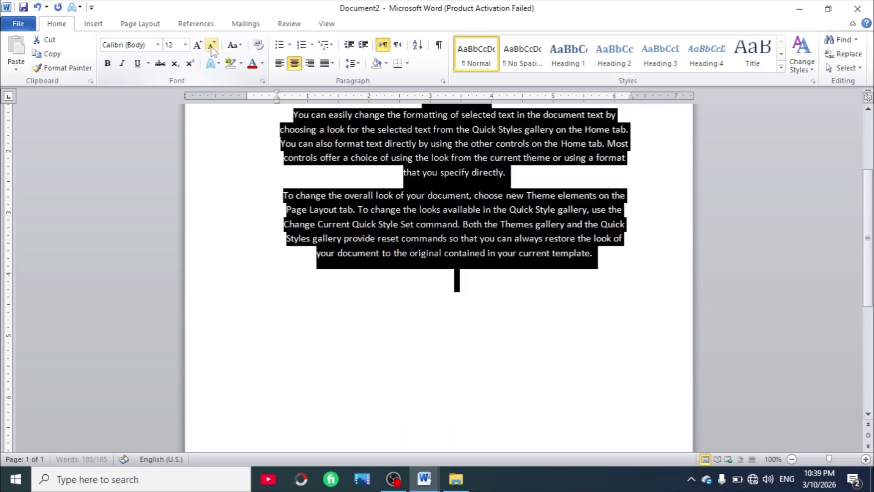
{"action": "left_click", "coordinate": [854, 209]}
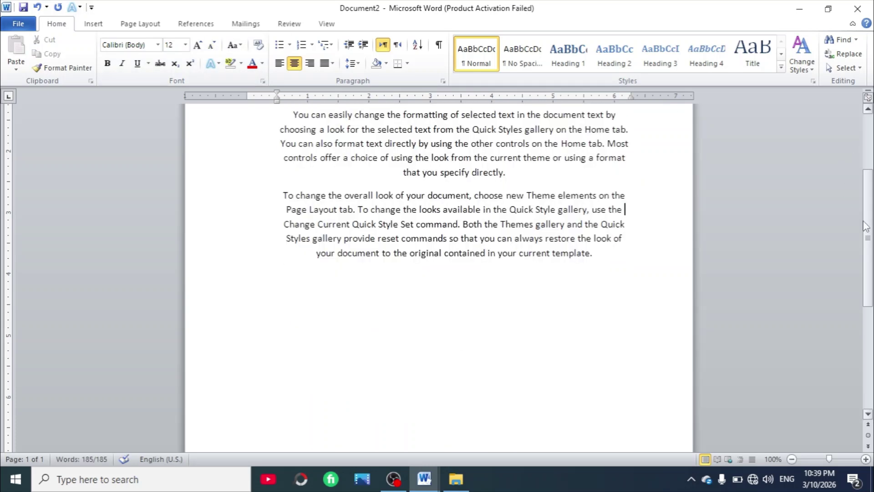
{"action": "scroll", "coordinate": [439, 274], "scroll_direction": "up", "scroll_amount": 4}
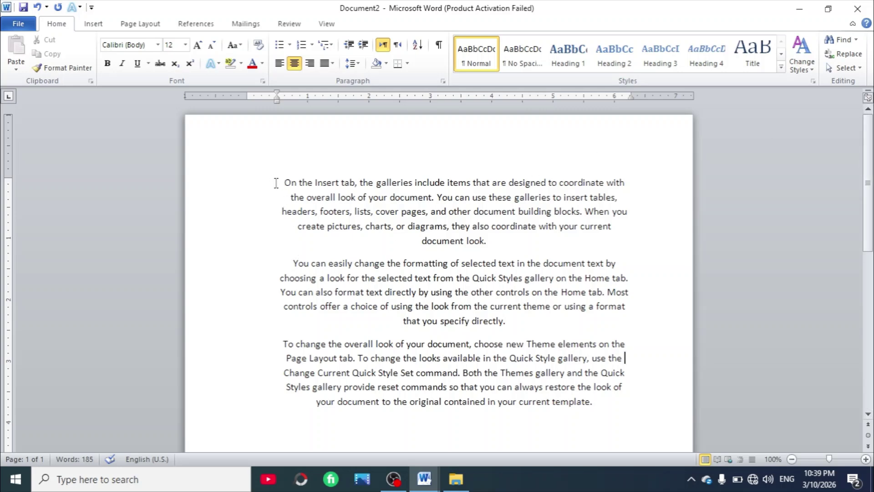
Step: Apply Justify alignment to all three sample paragraphs
{"action": "key", "text": "ctrl+a"}
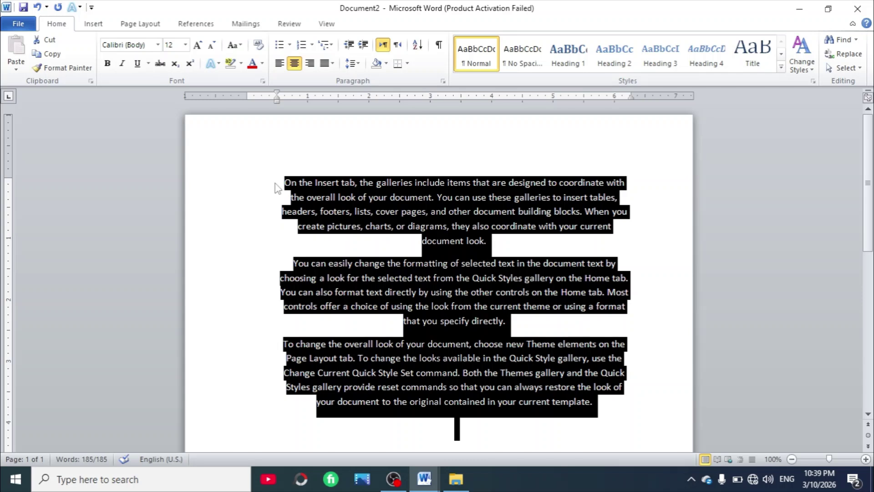
{"action": "left_click", "coordinate": [332, 64]}
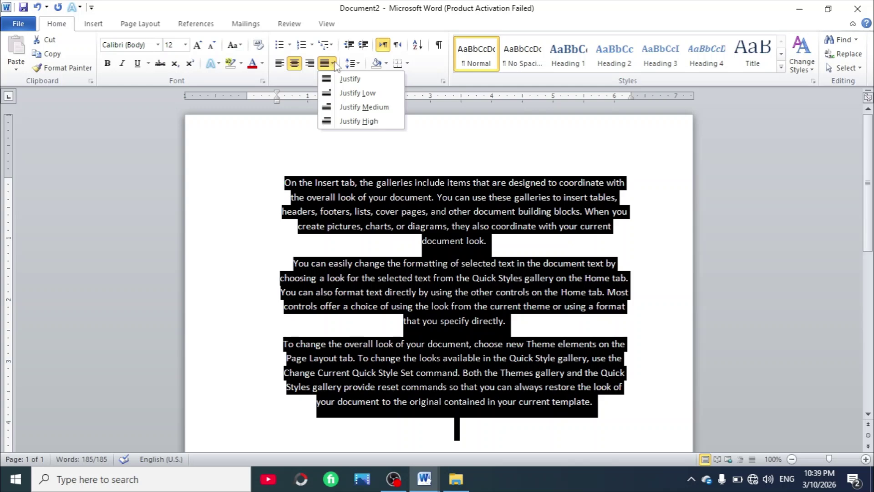
{"action": "left_click", "coordinate": [351, 79]}
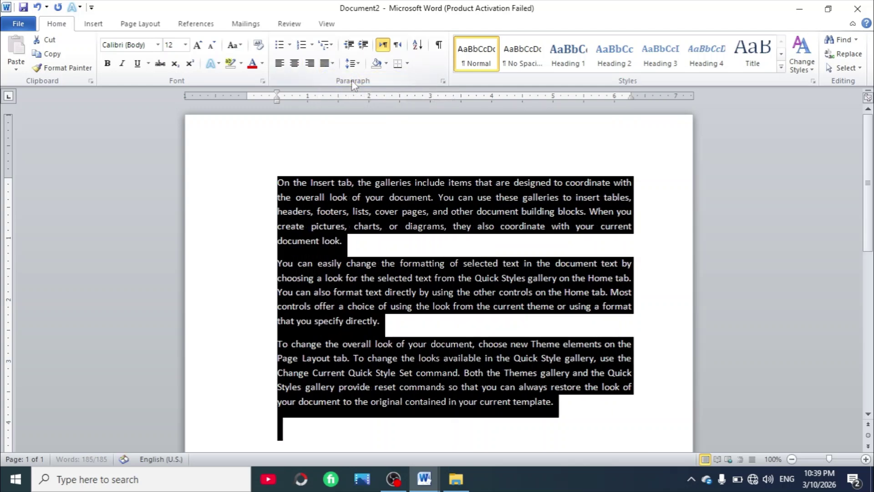
{"action": "left_click", "coordinate": [661, 293]}
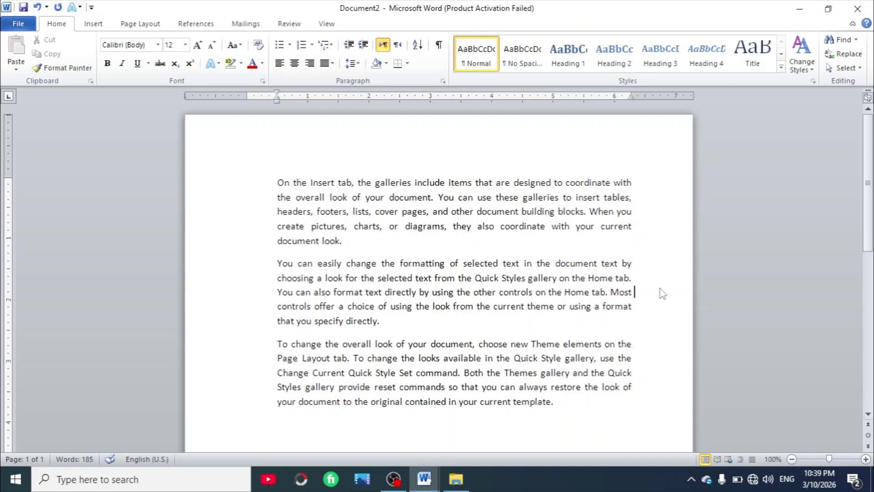
Step: Centre all three sample paragraphs and set them back to plain Justify alignment
{"action": "key", "text": "ctrl+a"}
{"action": "key", "text": "ctrl+e"}
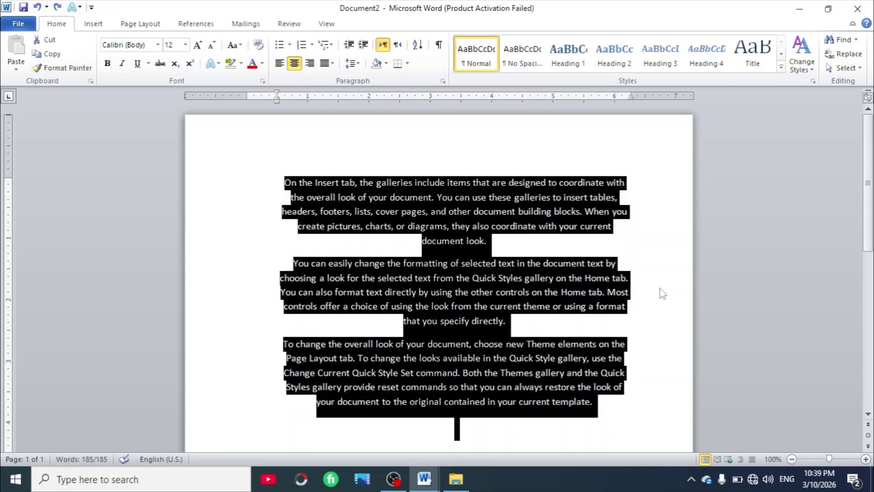
{"action": "left_click", "coordinate": [660, 288]}
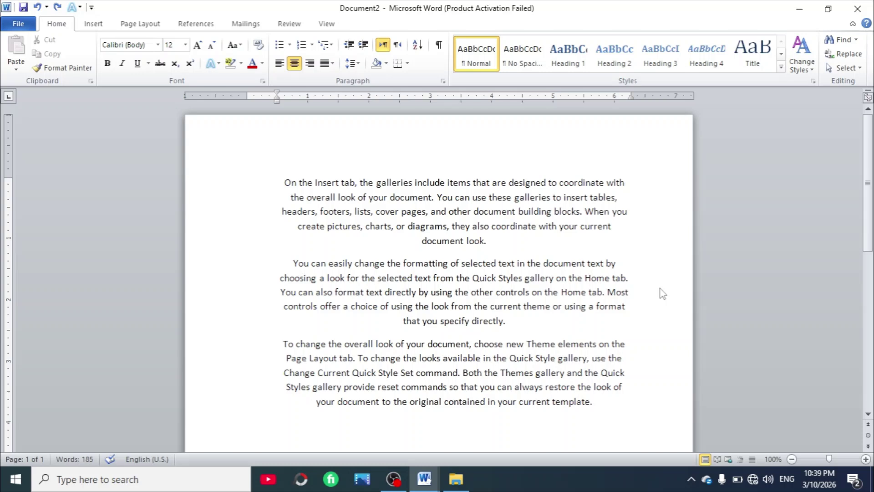
{"action": "key", "text": "ctrl+a"}
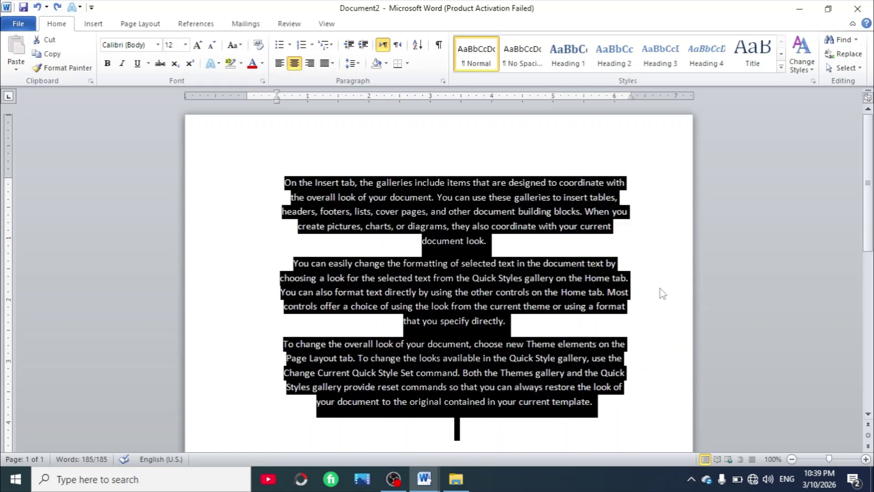
{"action": "mouse_move", "coordinate": [443, 191]}
{"action": "key", "text": "ctrl+j"}
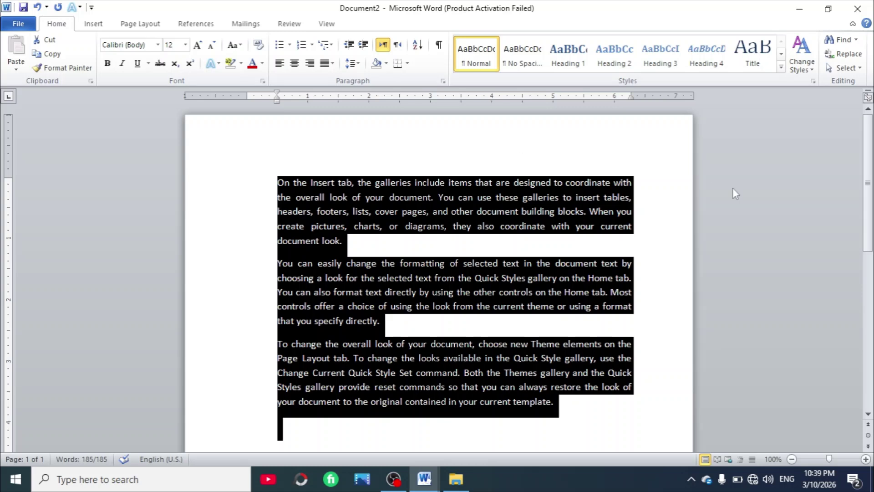
{"action": "left_click", "coordinate": [659, 242]}
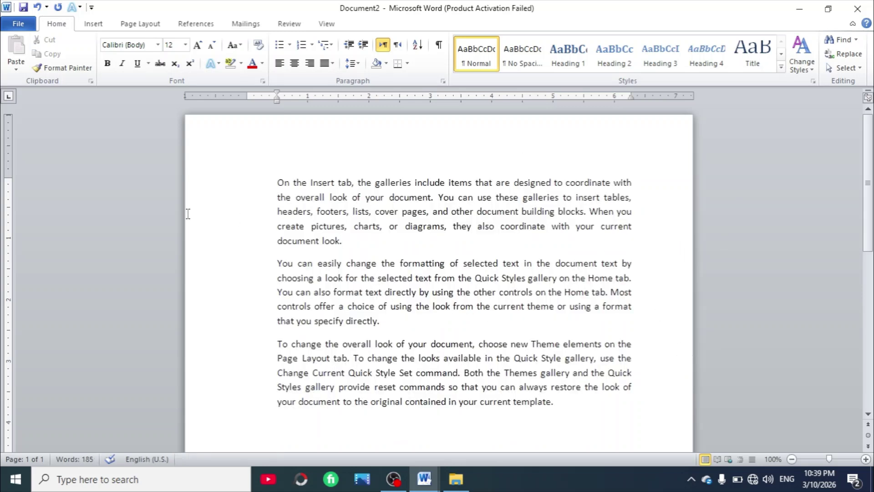
Step: Apply Justify Low alignment to the whole document text
{"action": "triple_click", "coordinate": [229, 217]}
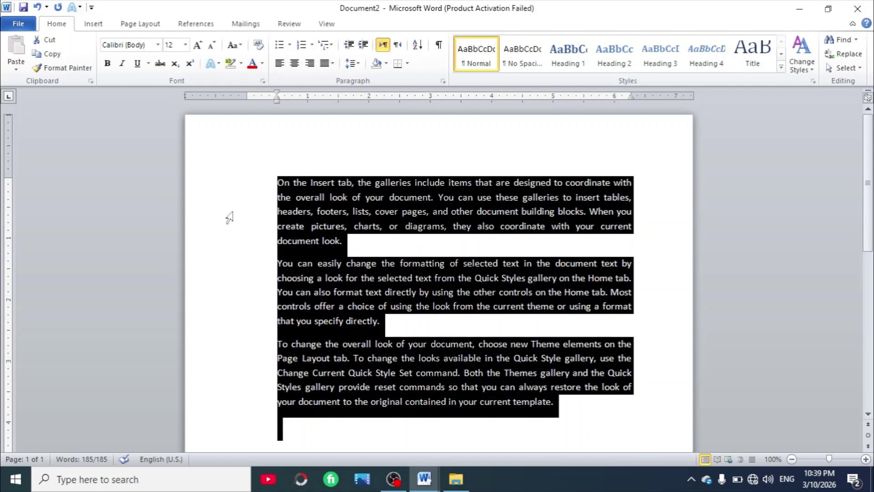
{"action": "left_click", "coordinate": [333, 64]}
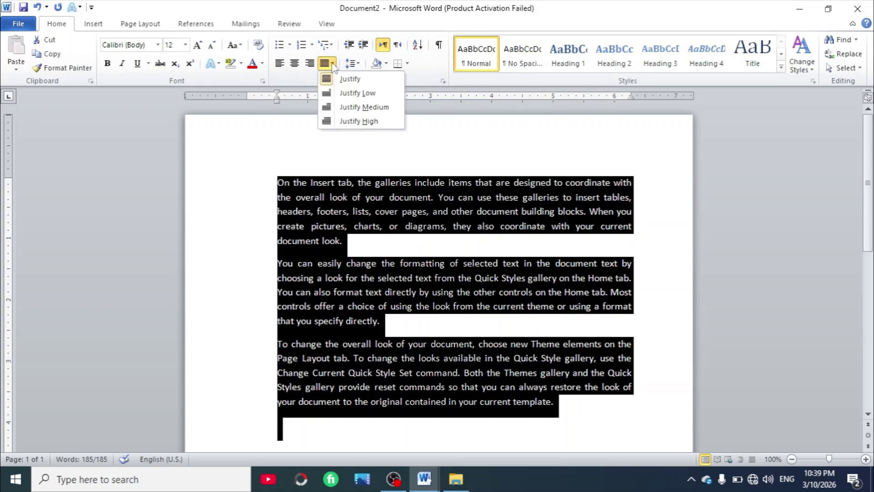
{"action": "left_click", "coordinate": [341, 94]}
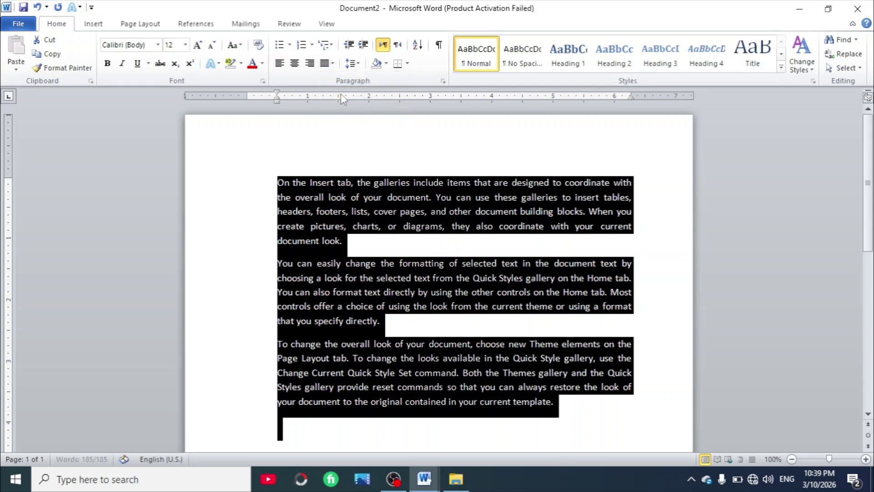
{"action": "left_click", "coordinate": [658, 307]}
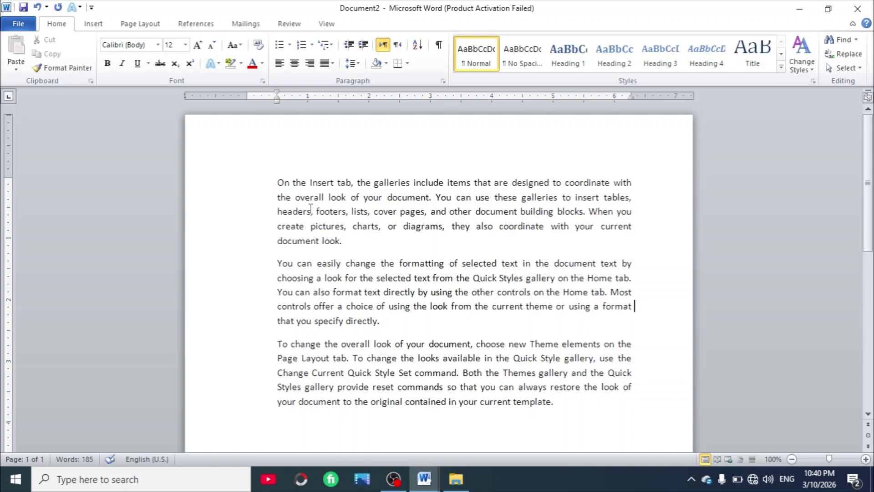
Step: Change the alignment of the whole document text to Justify Medium
{"action": "key", "text": "ctrl+a"}
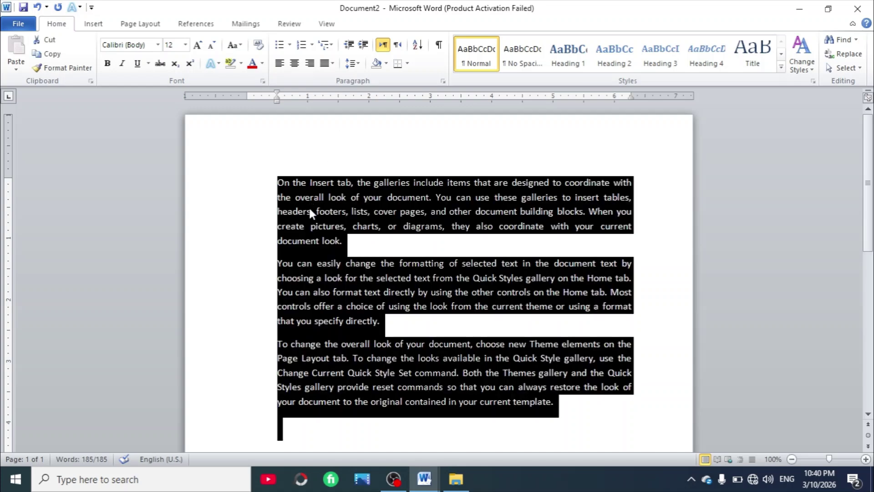
{"action": "left_click", "coordinate": [334, 63]}
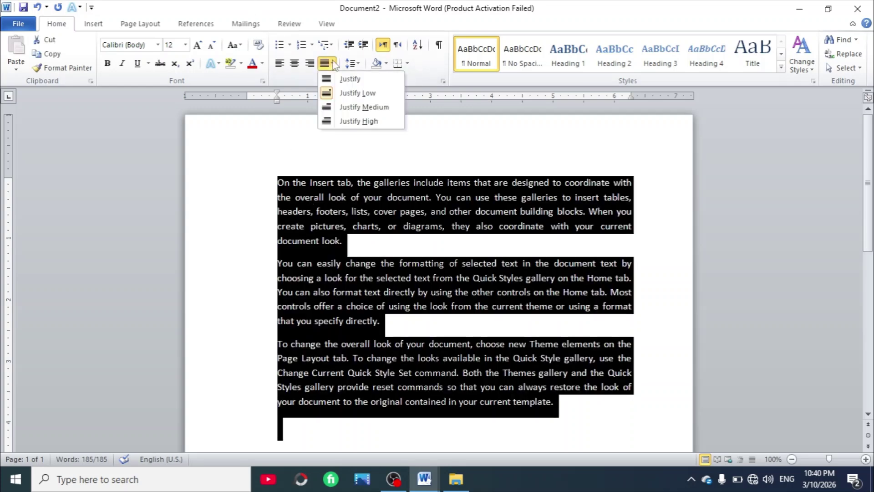
{"action": "left_click", "coordinate": [360, 107]}
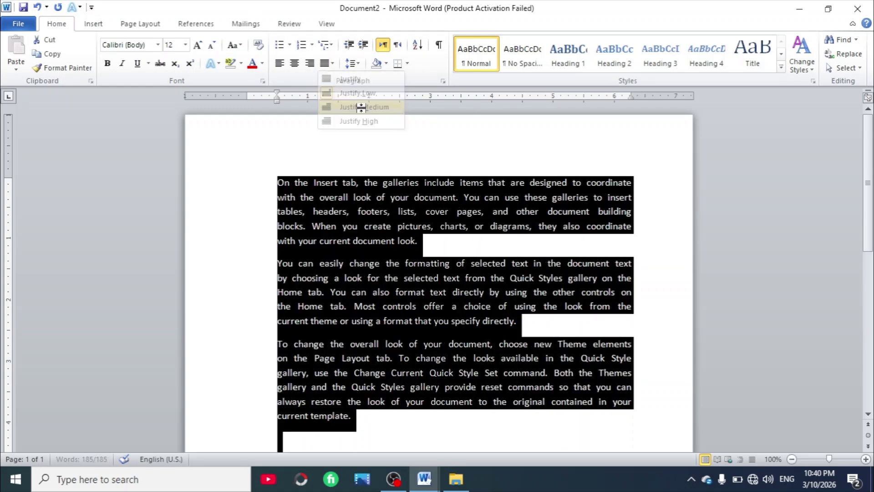
{"action": "left_click", "coordinate": [662, 305]}
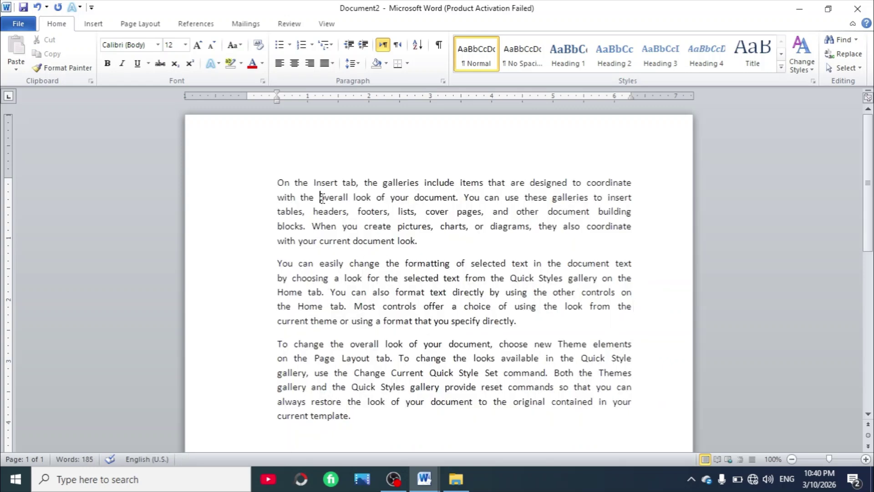
Step: Set the alignment of all the sample paragraphs to Justify High
{"action": "key", "text": "ctrl+a"}
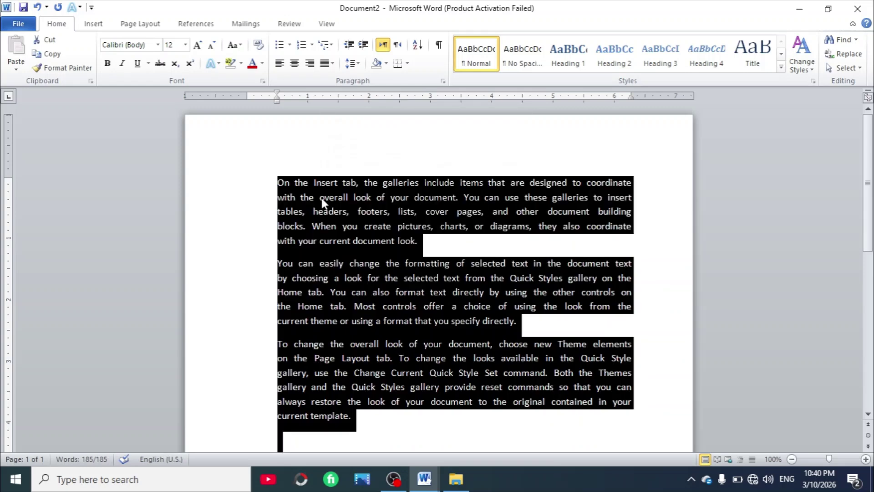
{"action": "left_click", "coordinate": [333, 64]}
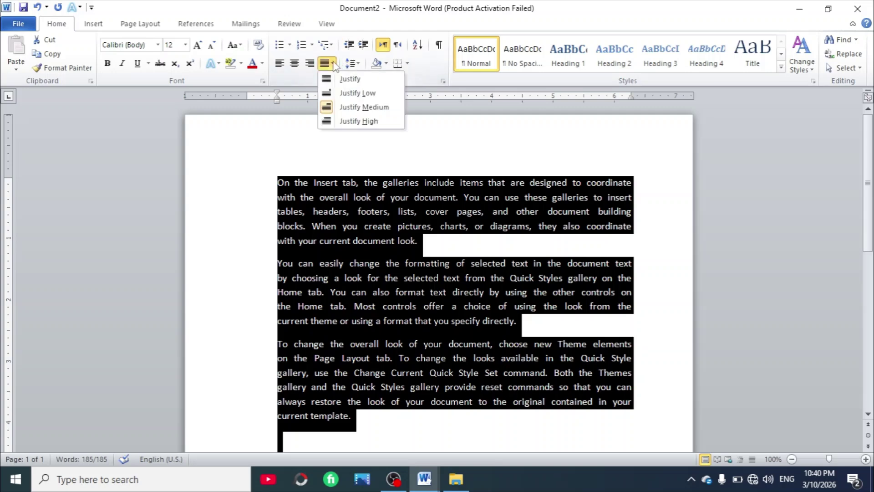
{"action": "left_click", "coordinate": [356, 122]}
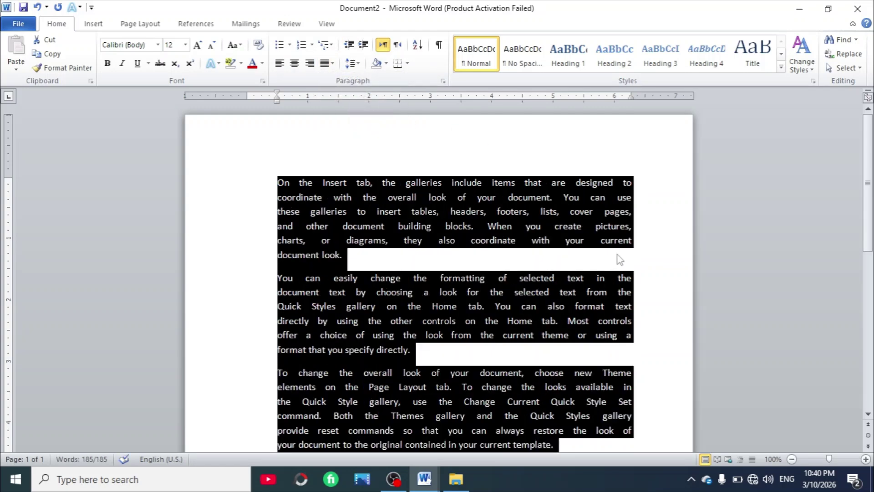
{"action": "left_click", "coordinate": [655, 231]}
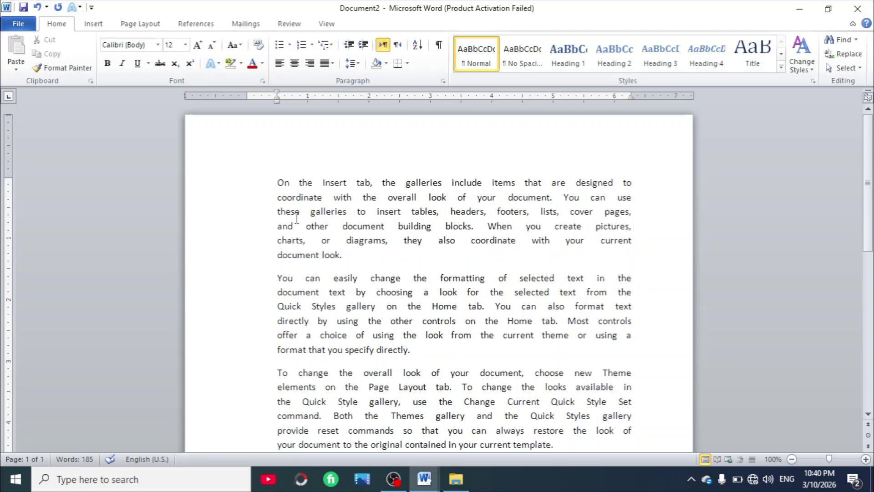
Step: Select the whole document text and switch its alignment from centred to left, back to centred, and finally to right-aligned
{"action": "mouse_move", "coordinate": [287, 232]}
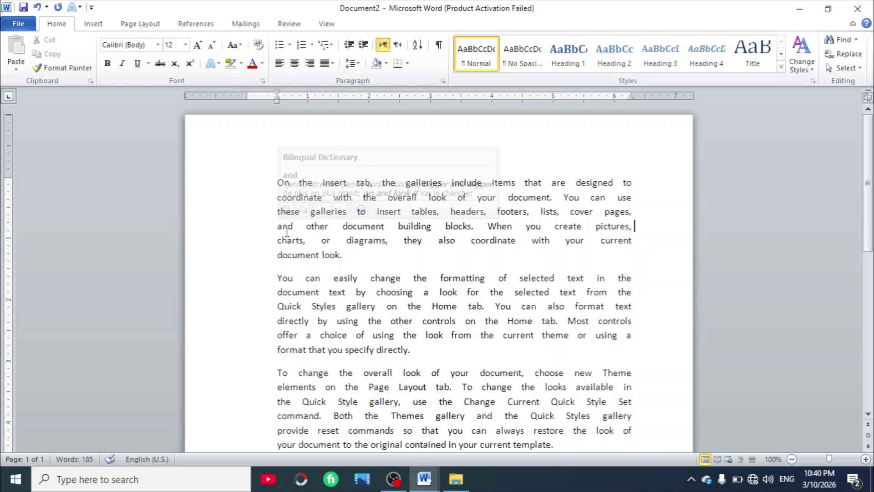
{"action": "key", "text": "ctrl+a"}
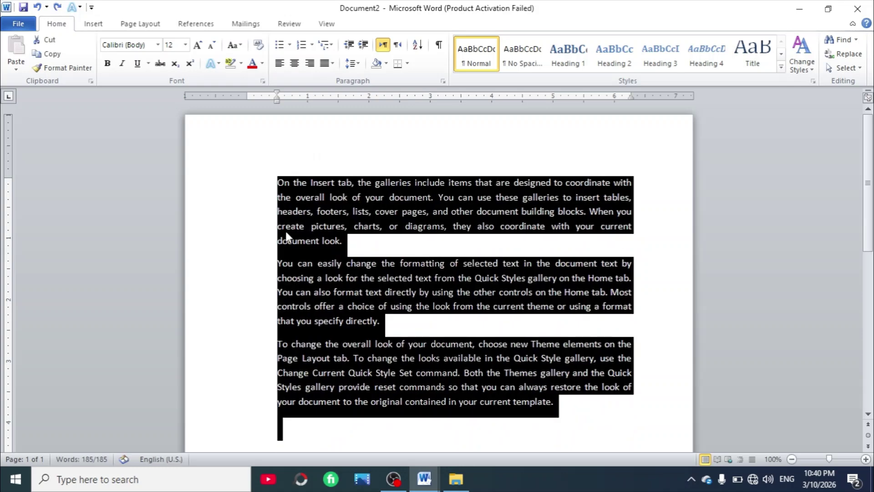
{"action": "key", "text": "ctrl+e"}
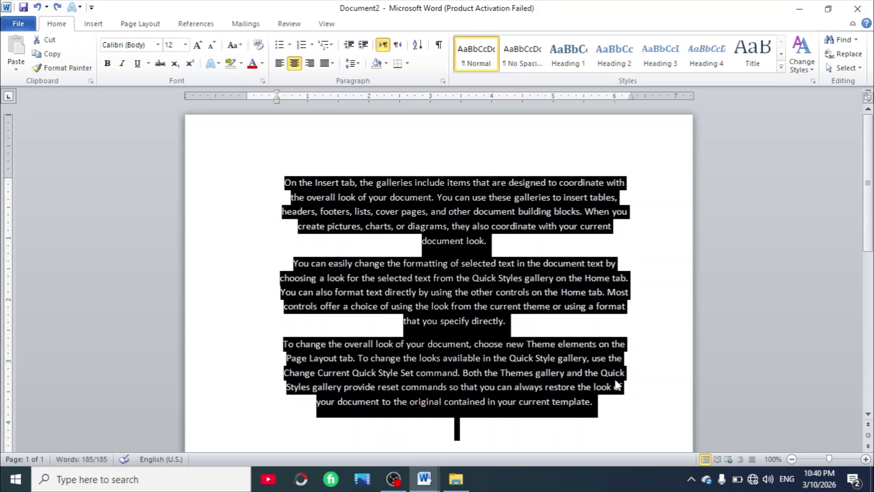
{"action": "left_click", "coordinate": [280, 66]}
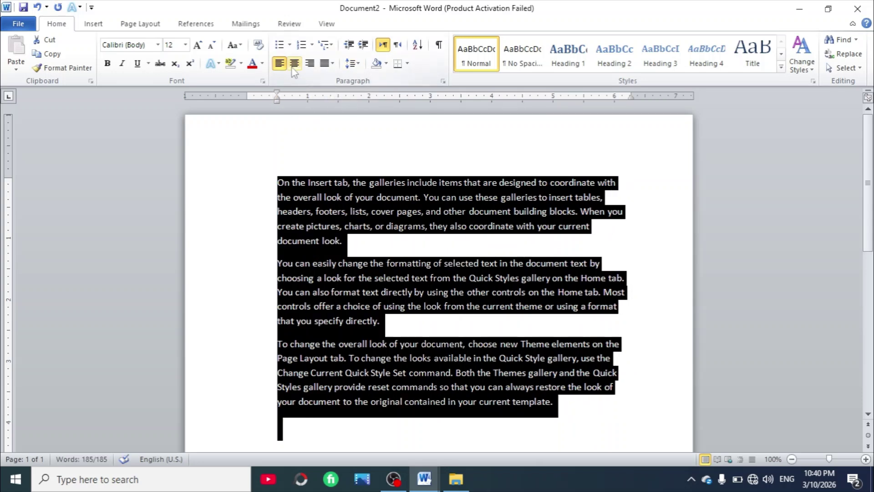
{"action": "left_click", "coordinate": [294, 63]}
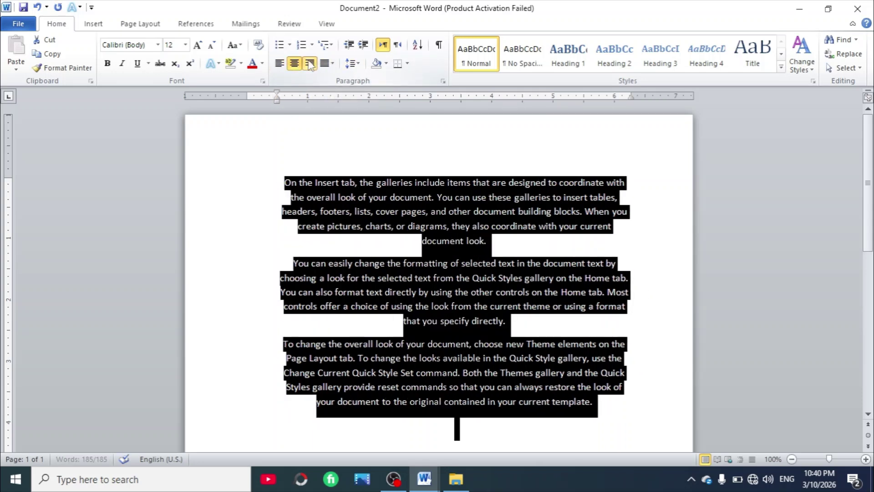
{"action": "left_click", "coordinate": [310, 64]}
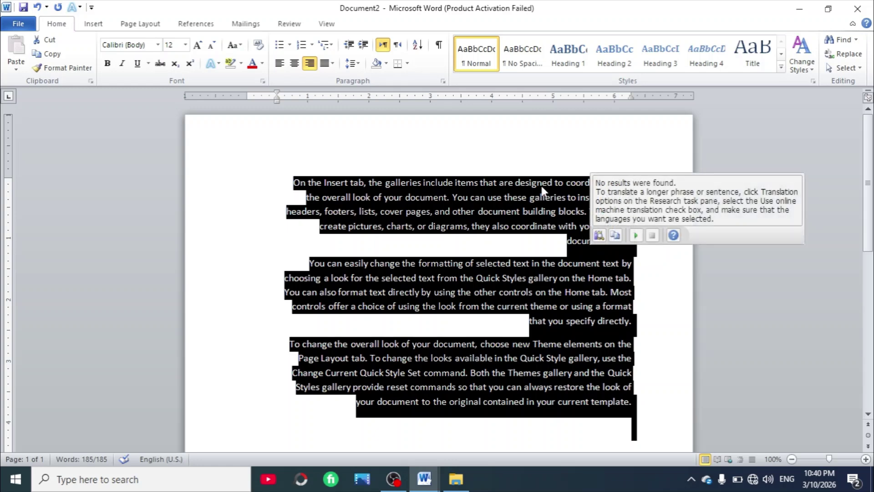
{"action": "left_click", "coordinate": [268, 262]}
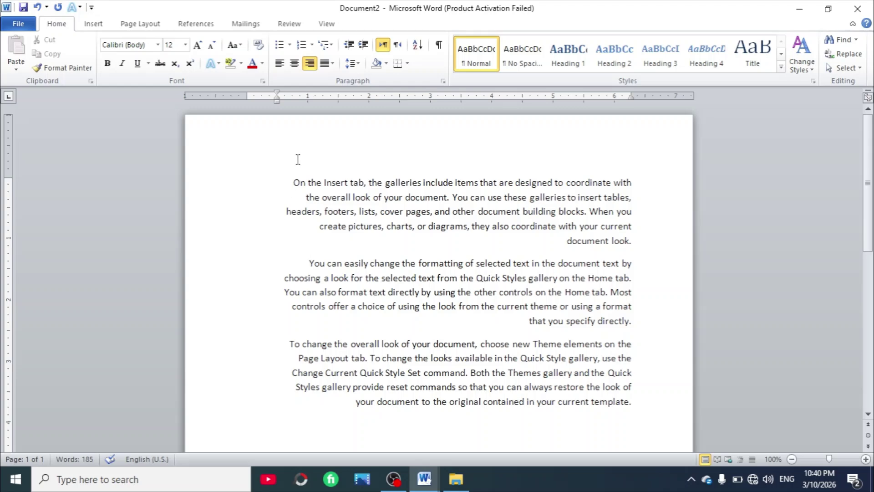
Step: Left-align all the document text and finish with all three paragraphs centred
{"action": "key", "text": "ctrl+a"}
{"action": "key", "text": "ctrl+e"}
{"action": "key", "text": "ctrl+l"}
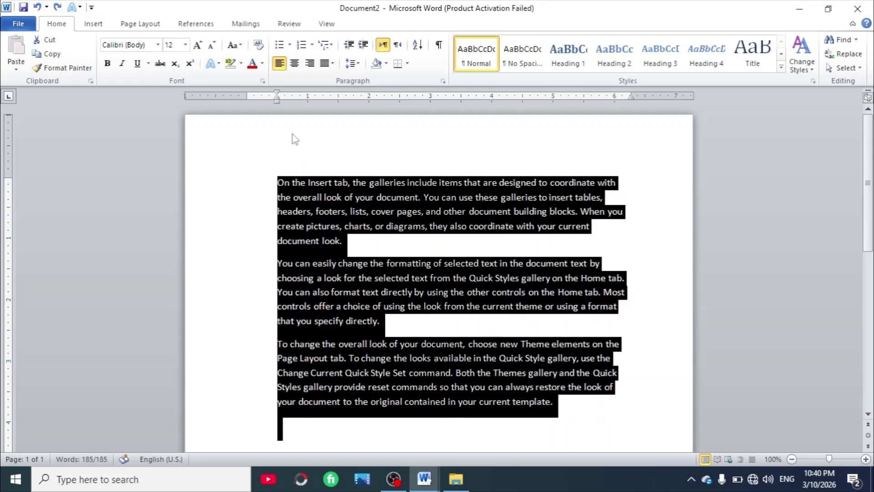
{"action": "key", "text": "ctrl+e"}
{"action": "left_click", "coordinate": [261, 163]}
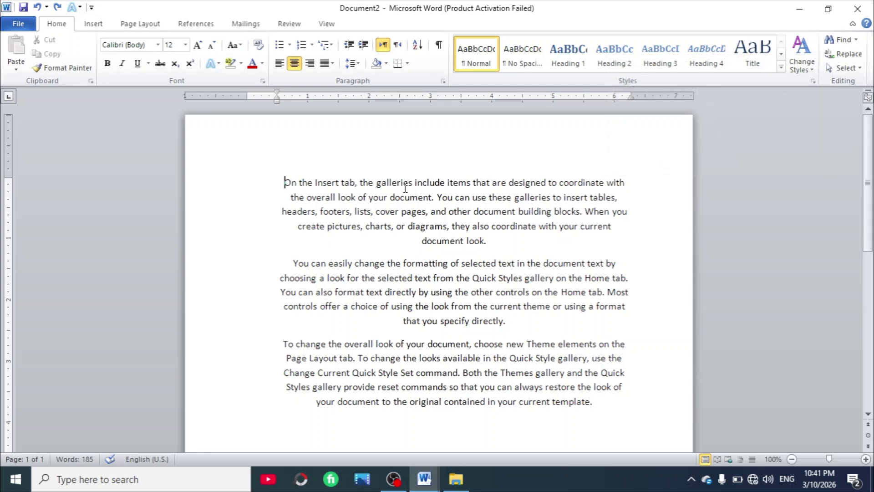
Step: Set the line spacing of the first paragraph, beginning "On the Insert tab", to 1.0
{"action": "left_click_drag", "start_coordinate": [284, 181], "coordinate": [477, 245]}
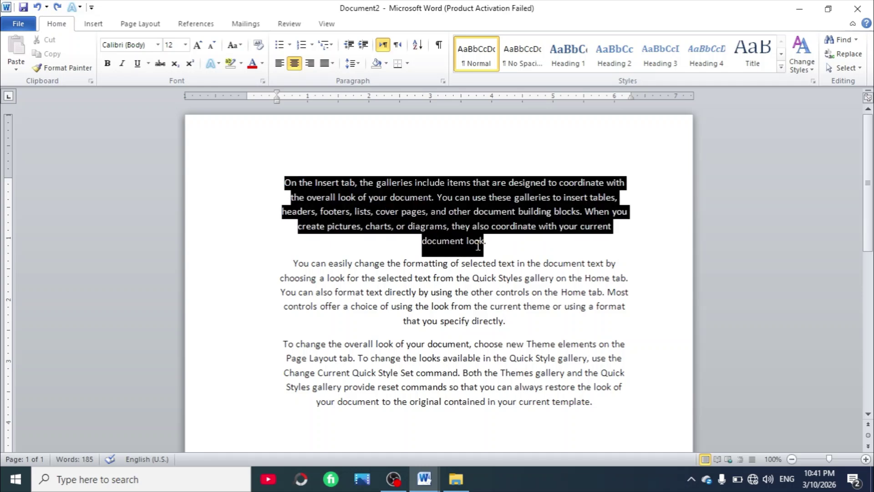
{"action": "left_click", "coordinate": [357, 65]}
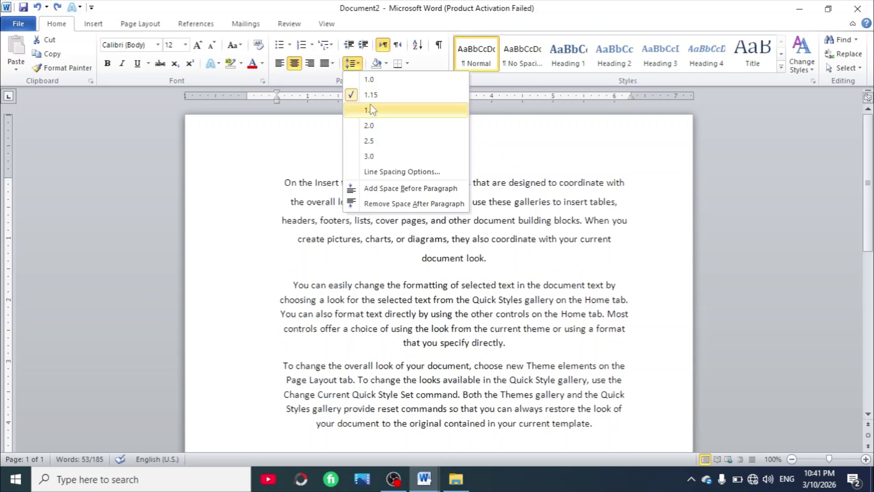
{"action": "left_click", "coordinate": [370, 81]}
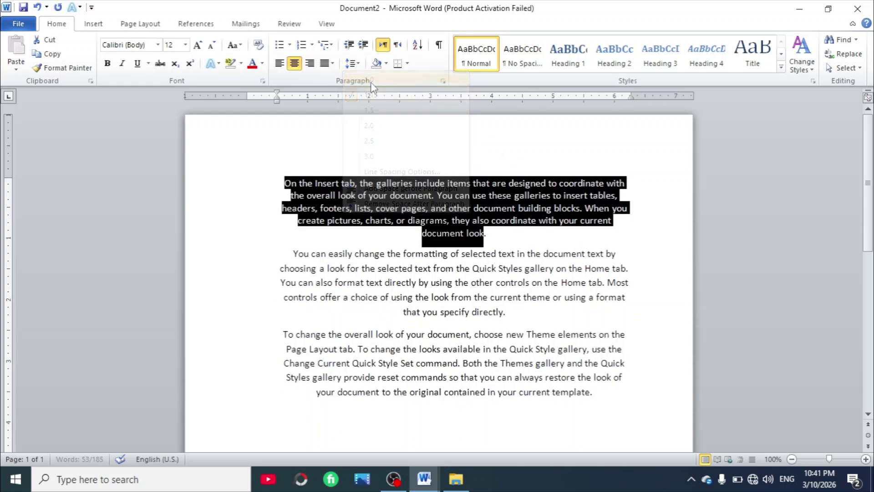
{"action": "left_click", "coordinate": [514, 163]}
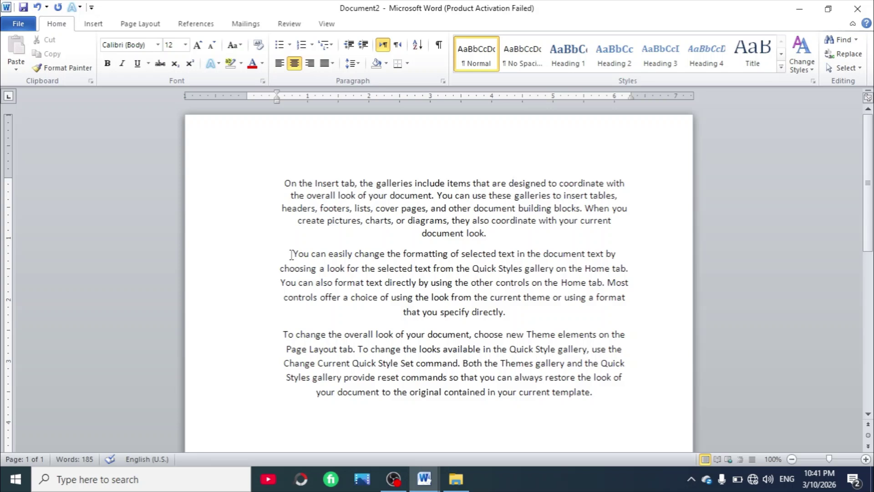
Step: Set the line spacing of the second paragraph, beginning "You can easily change", to 2.5
{"action": "left_click_drag", "start_coordinate": [293, 254], "coordinate": [487, 314]}
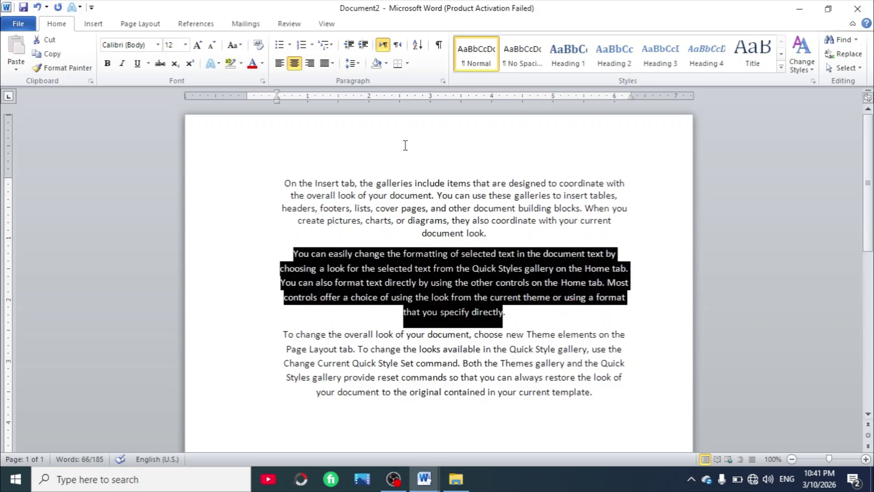
{"action": "left_click", "coordinate": [359, 71]}
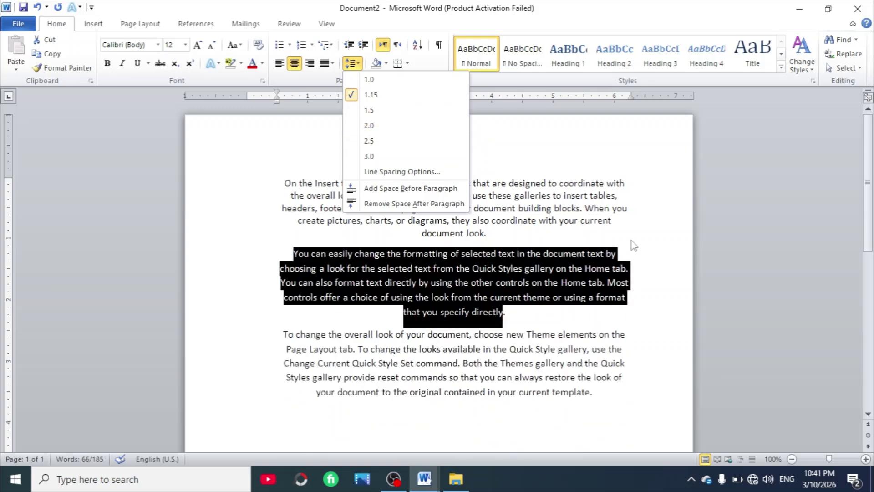
{"action": "left_click", "coordinate": [373, 142]}
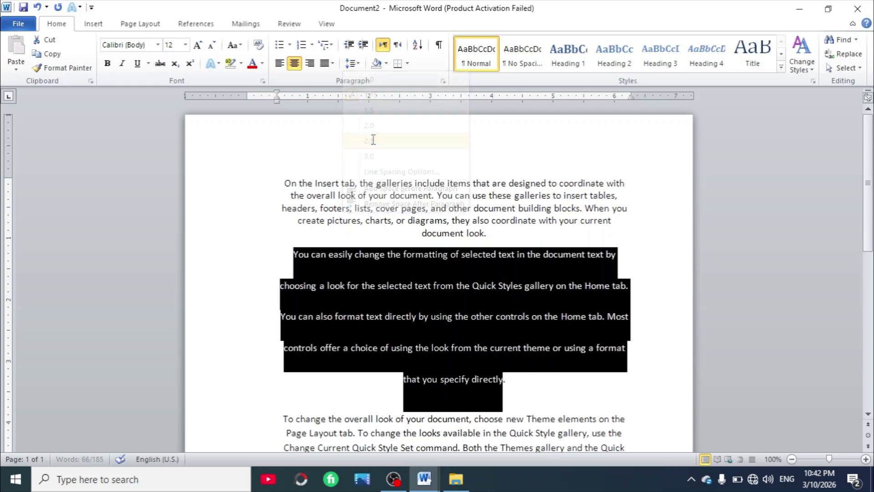
{"action": "left_click", "coordinate": [635, 239]}
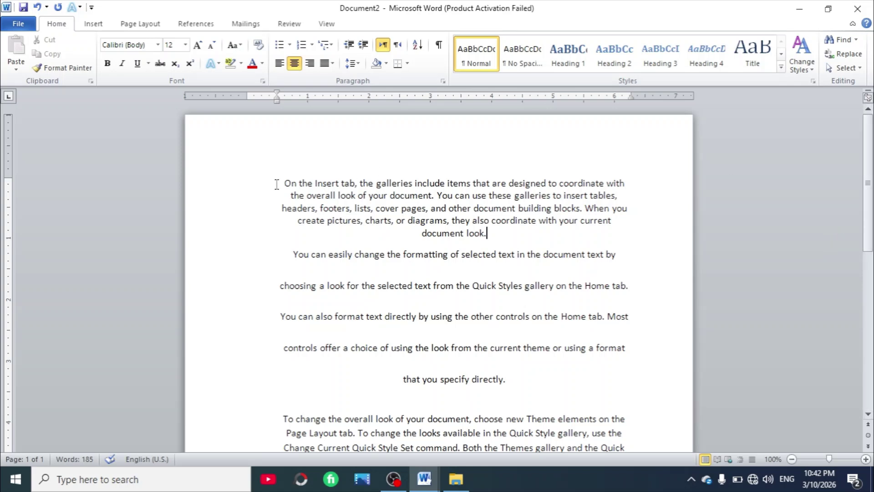
Step: Change the line spacing of the first paragraph to 3.0
{"action": "left_click_drag", "start_coordinate": [276, 184], "coordinate": [491, 236]}
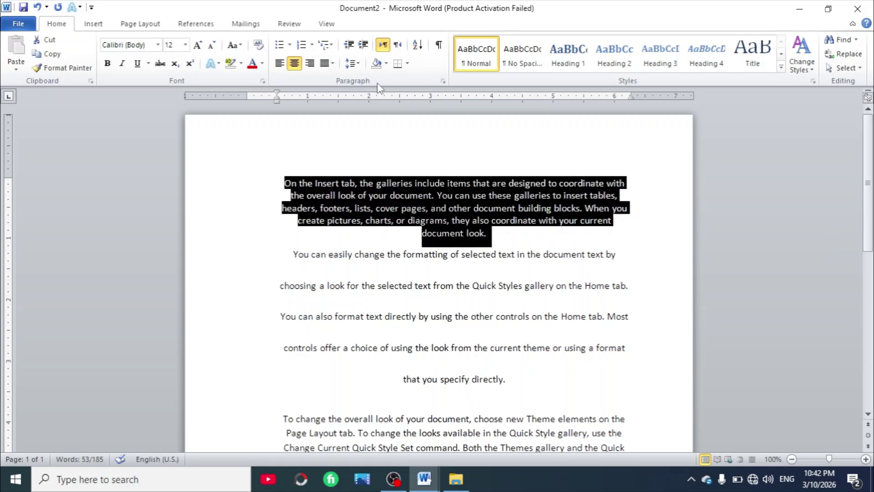
{"action": "left_click", "coordinate": [360, 67]}
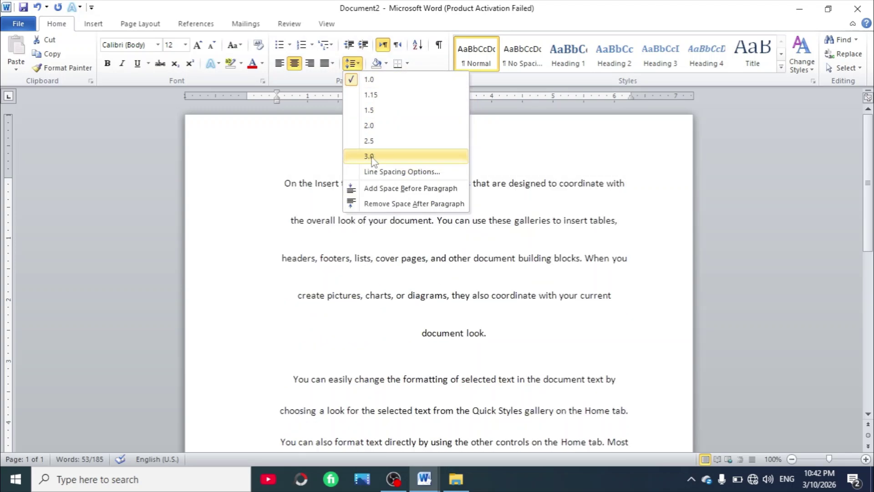
{"action": "left_click", "coordinate": [370, 156]}
{"action": "left_click", "coordinate": [261, 159]}
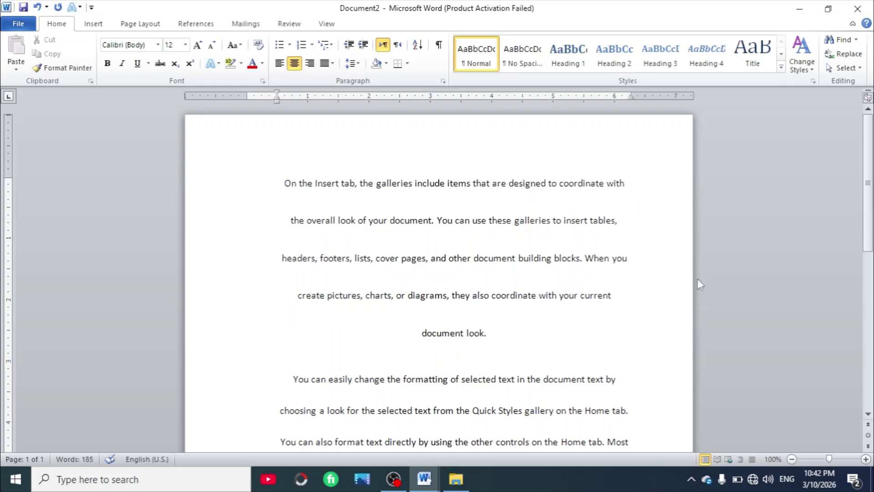
Step: Undo the last line spacing changes on the first and second paragraphs and clear the selection
{"action": "key", "text": "ctrl+z"}
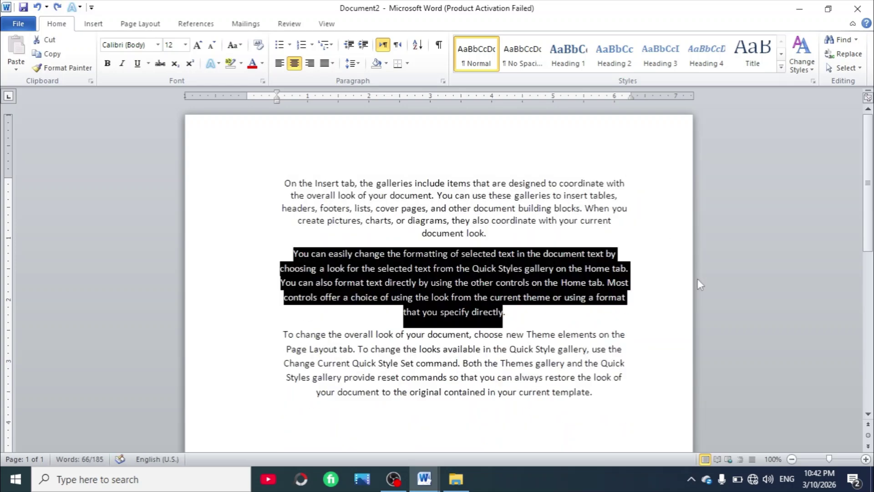
{"action": "left_click", "coordinate": [225, 196]}
{"action": "left_click", "coordinate": [461, 149]}
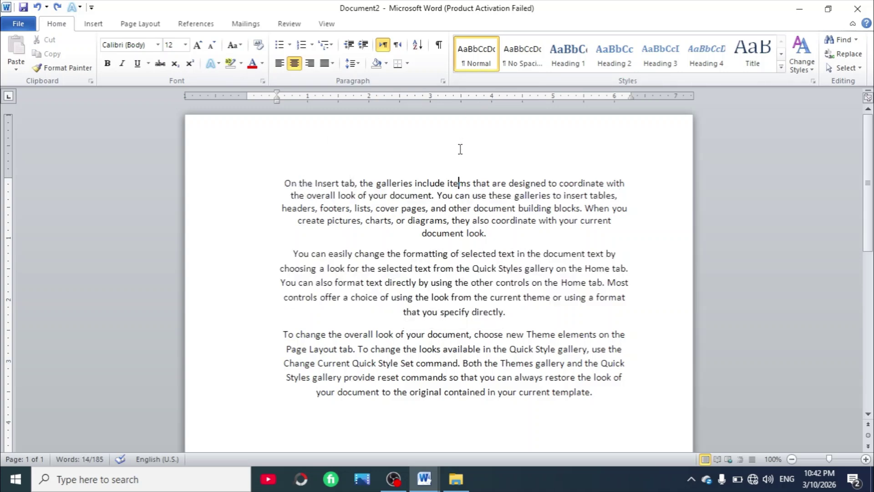
{"action": "left_click", "coordinate": [359, 64]}
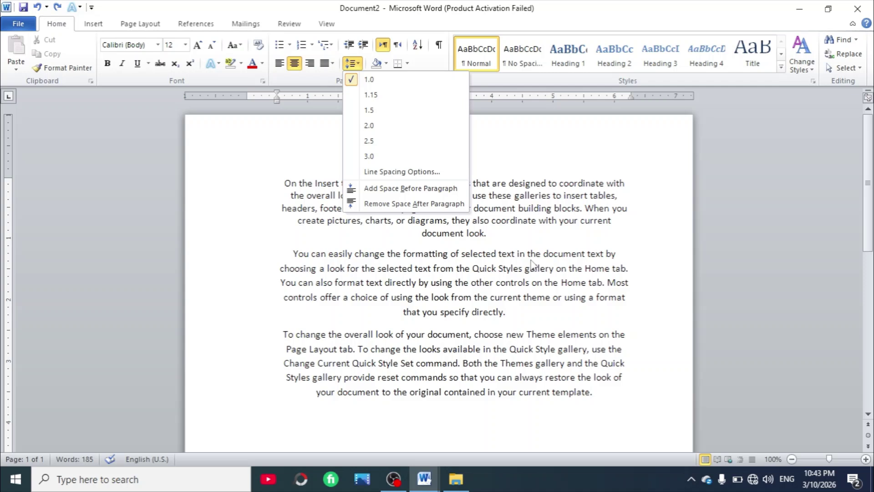
{"action": "left_click", "coordinate": [268, 145]}
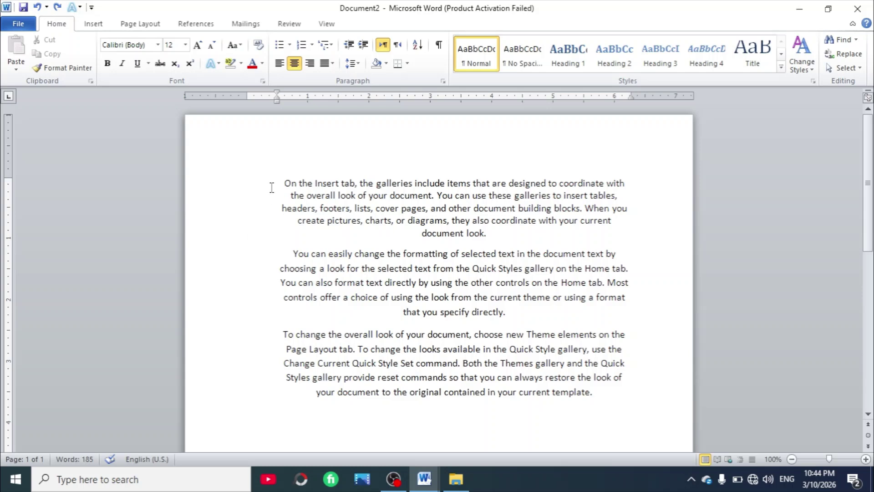
Step: Decrease the left indent of the first paragraph by one level
{"action": "left_click_drag", "start_coordinate": [282, 186], "coordinate": [492, 241]}
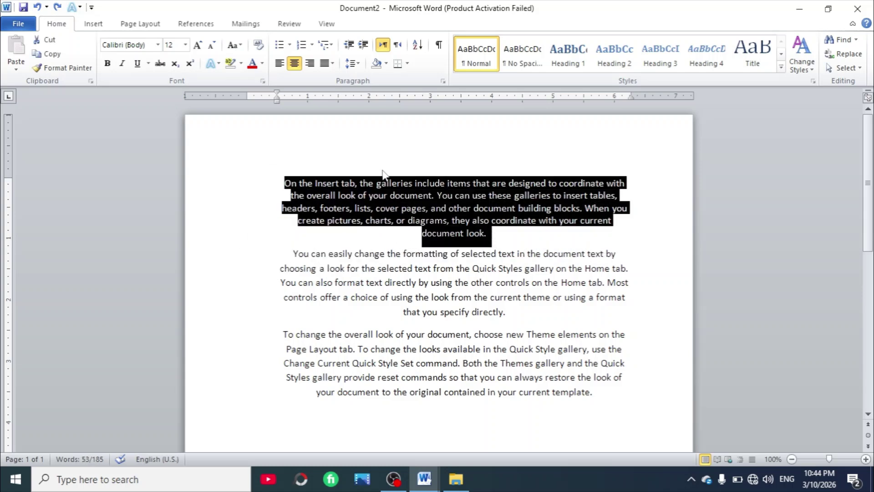
{"action": "left_click", "coordinate": [349, 46]}
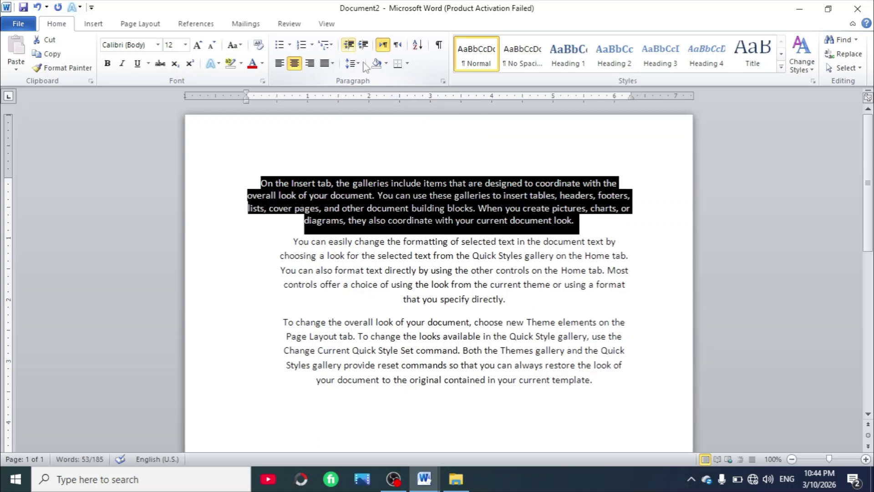
{"action": "left_click", "coordinate": [278, 132]}
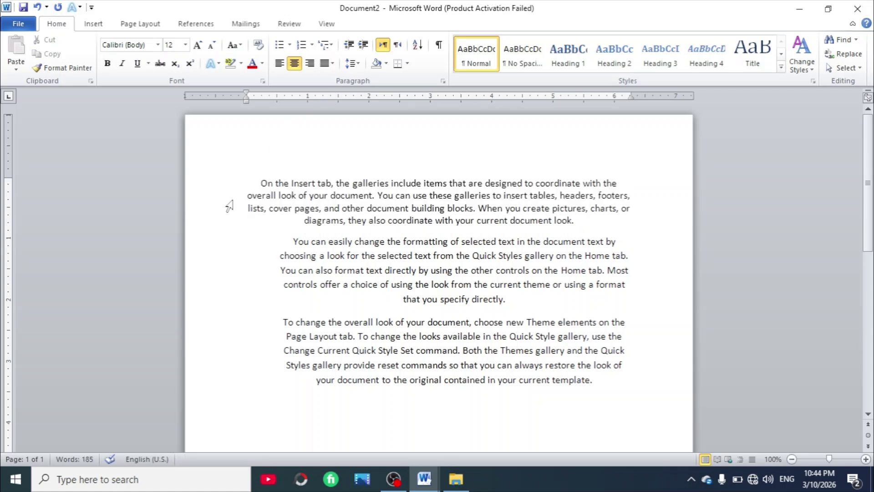
Step: Select the first paragraph and increase its left indent by five levels to 2.5 inches
{"action": "left_click_drag", "start_coordinate": [246, 195], "coordinate": [511, 195]}
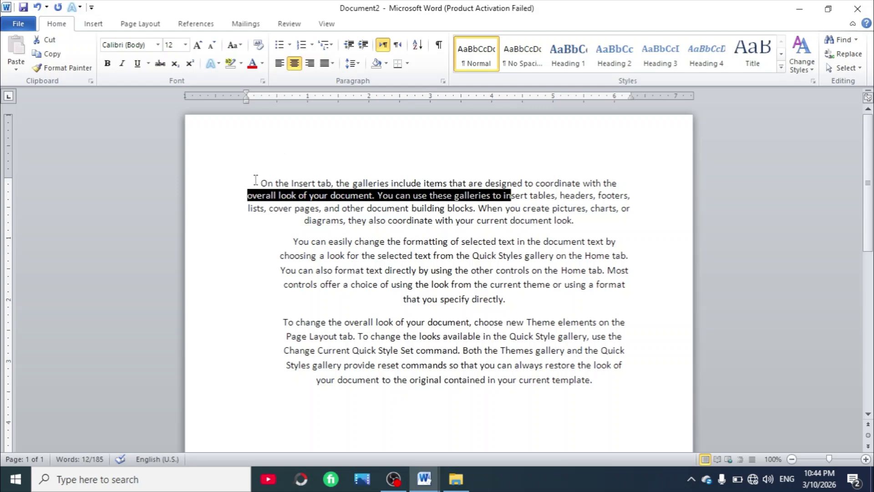
{"action": "left_click_drag", "start_coordinate": [256, 181], "coordinate": [584, 225]}
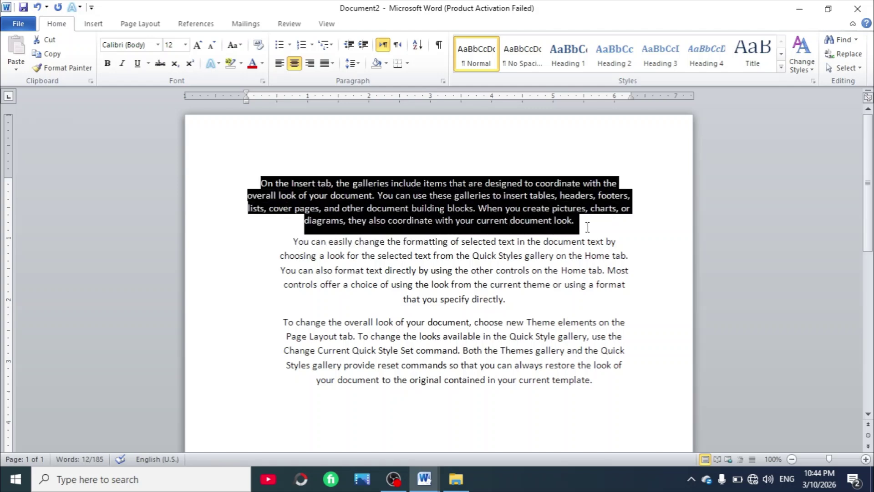
{"action": "left_click", "coordinate": [363, 45]}
{"action": "left_click", "coordinate": [363, 45]}
{"action": "left_click", "coordinate": [364, 47]}
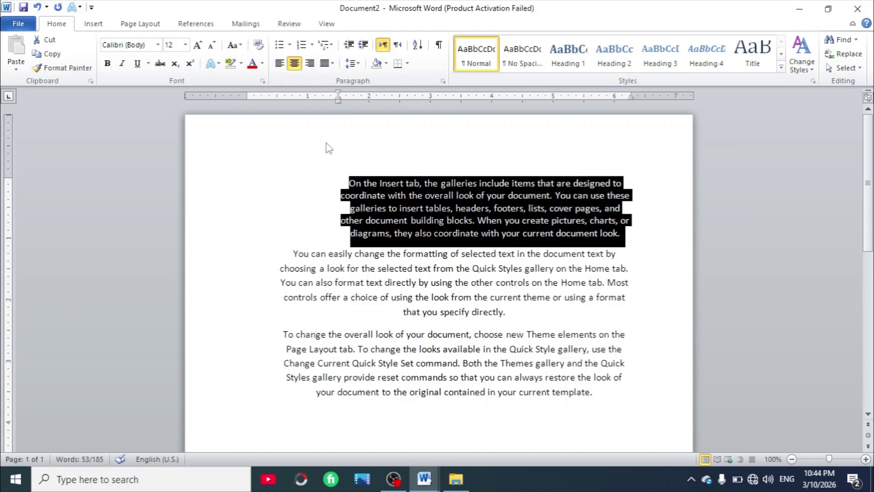
{"action": "left_click", "coordinate": [363, 45]}
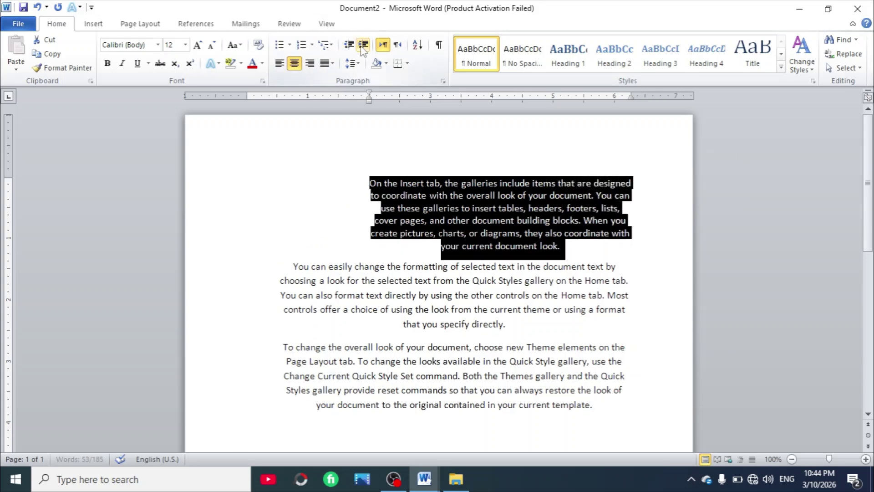
{"action": "left_click", "coordinate": [363, 45]}
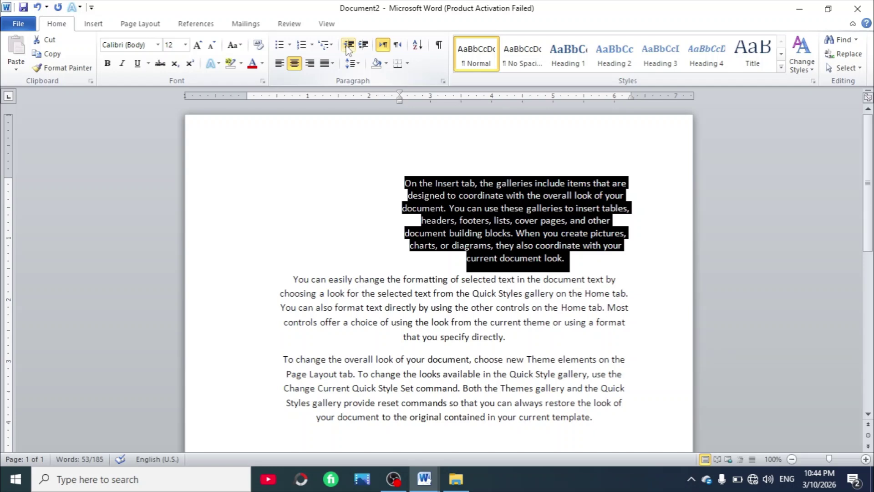
Step: Decrease the first paragraph's left indent by five levels, back to the left margin
{"action": "left_click", "coordinate": [349, 46]}
{"action": "left_click", "coordinate": [349, 45]}
{"action": "left_click", "coordinate": [349, 45]}
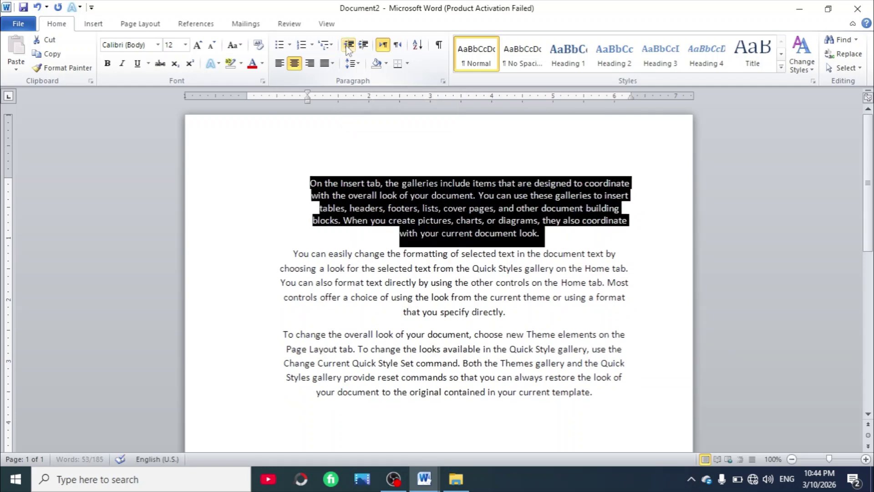
{"action": "left_click", "coordinate": [349, 46]}
{"action": "left_click", "coordinate": [349, 46]}
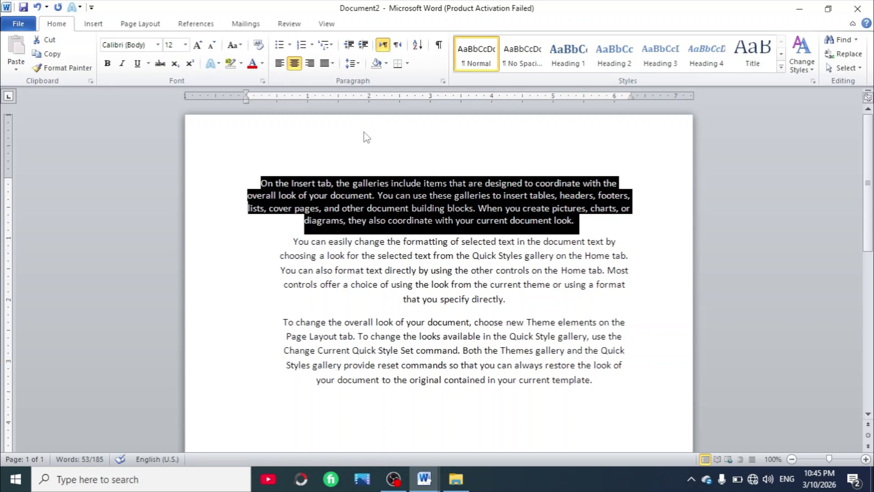
Step: Increase the left indent of the first paragraph level by level to 1.5 inches
{"action": "key", "text": "ctrl+m"}
{"action": "key", "text": "ctrl+m"}
{"action": "key", "text": "ctrl+m"}
{"action": "key", "text": "ctrl+m"}
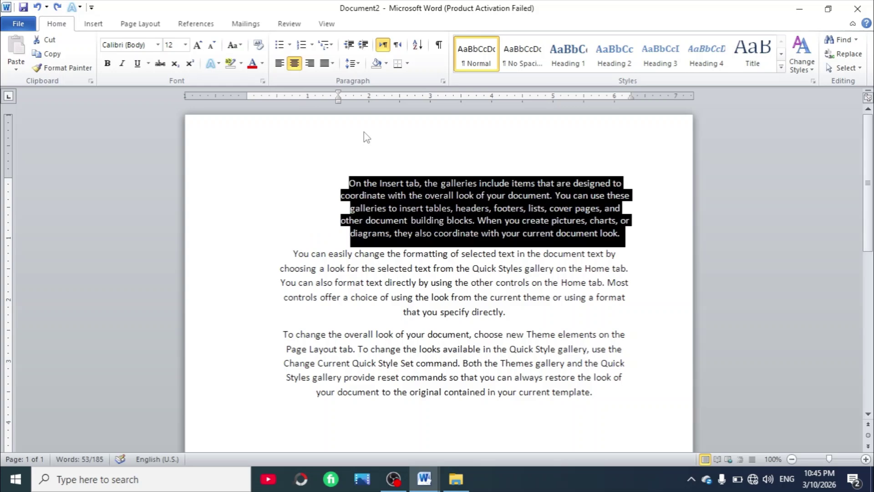
Step: Decrease the first paragraph's left indent by one level, to 1 inch
{"action": "key", "text": "ctrl+shift+m"}
{"action": "key", "text": "ctrl+shift+m"}
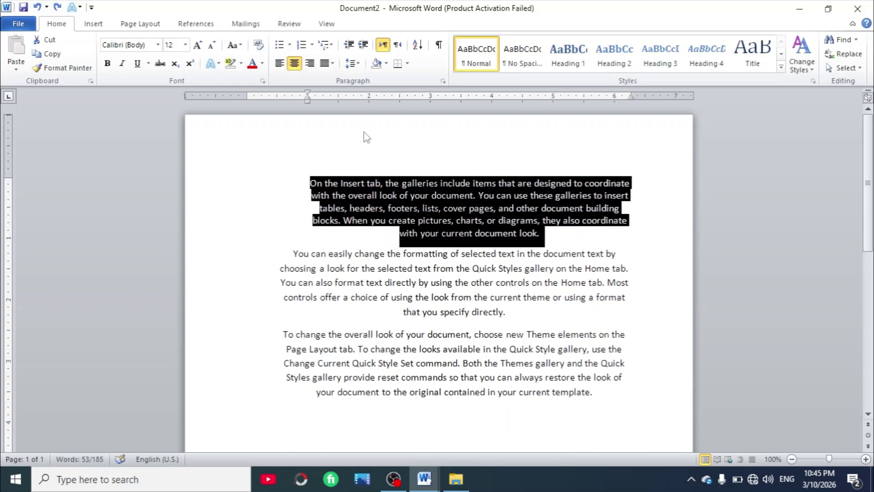
{"action": "left_click", "coordinate": [301, 165]}
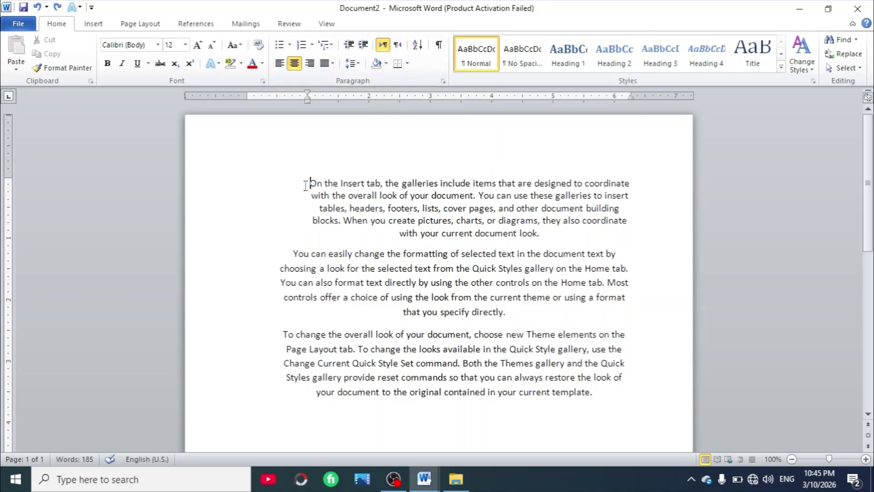
Step: Add a bottom border to the first paragraph
{"action": "left_click_drag", "start_coordinate": [310, 183], "coordinate": [550, 230]}
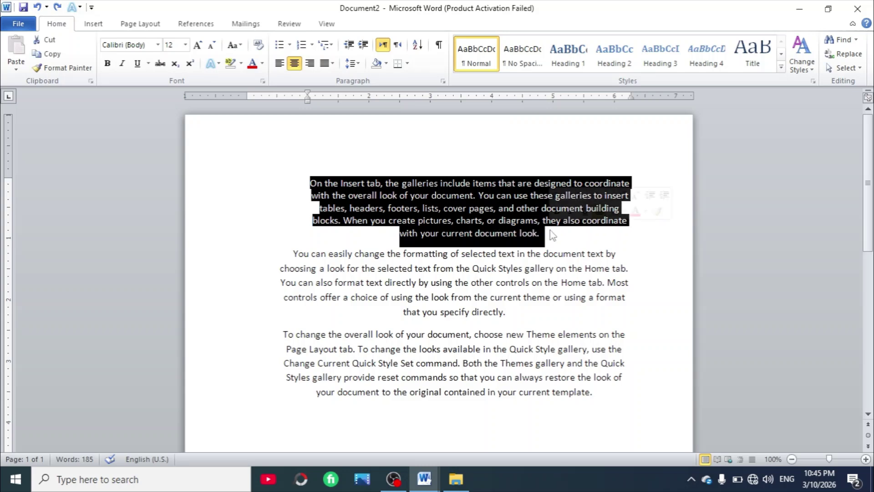
{"action": "left_click", "coordinate": [407, 64]}
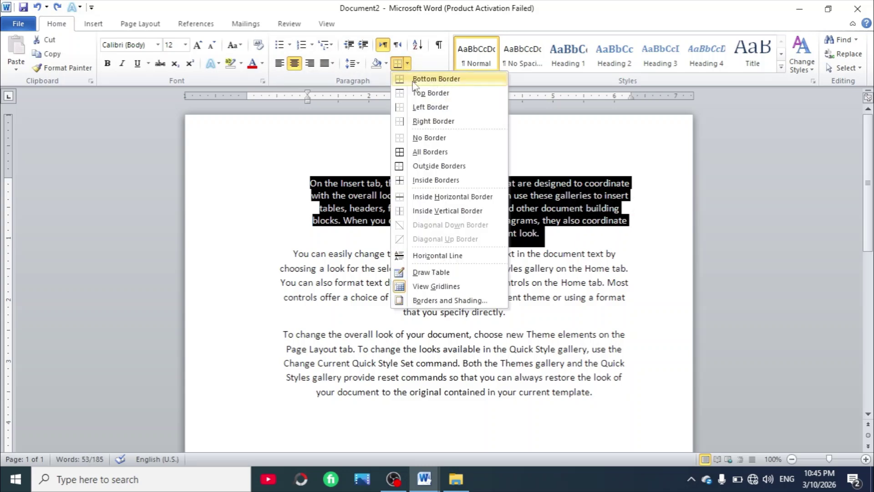
{"action": "left_click", "coordinate": [419, 80]}
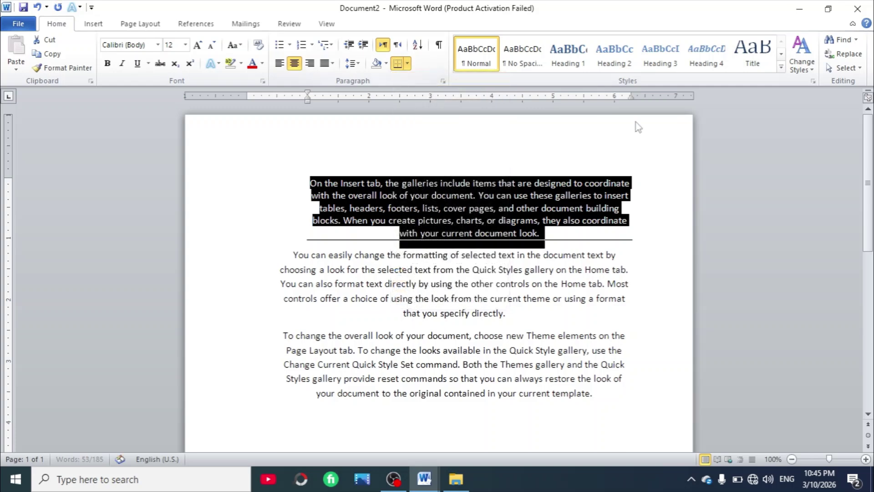
{"action": "left_click", "coordinate": [334, 145]}
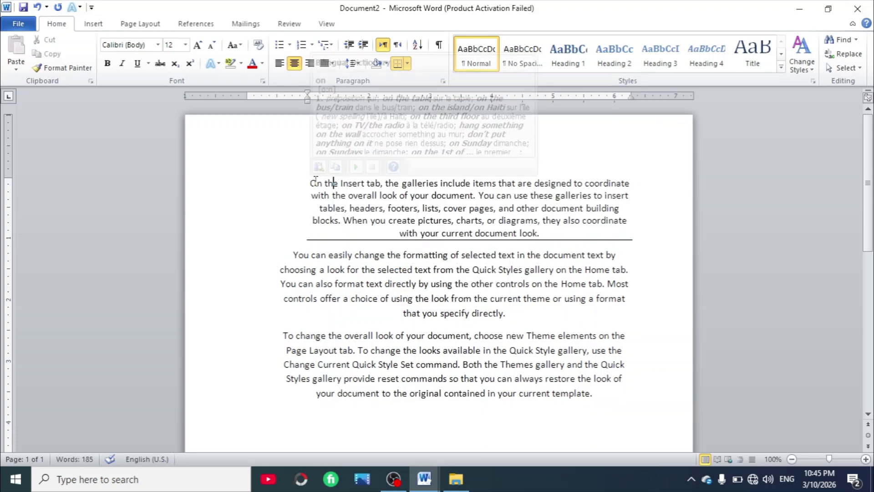
Step: Apply a top border to all of the document's text
{"action": "key", "text": "ctrl+a"}
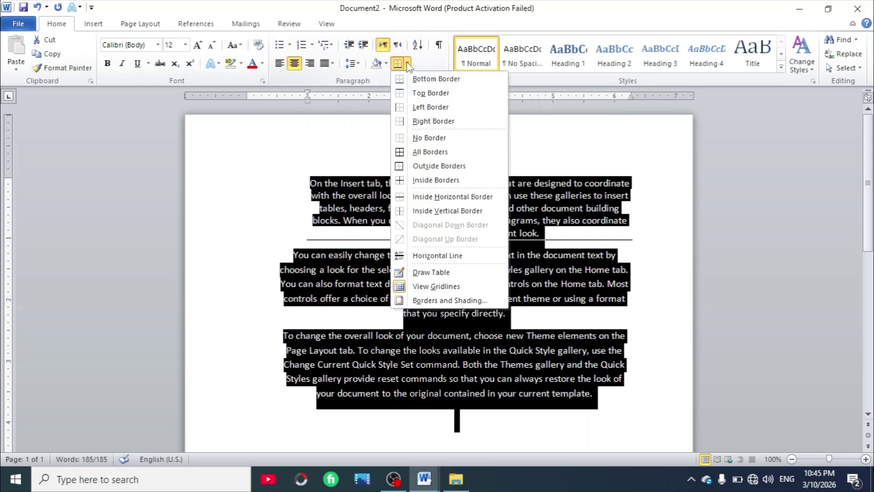
{"action": "left_click", "coordinate": [437, 93]}
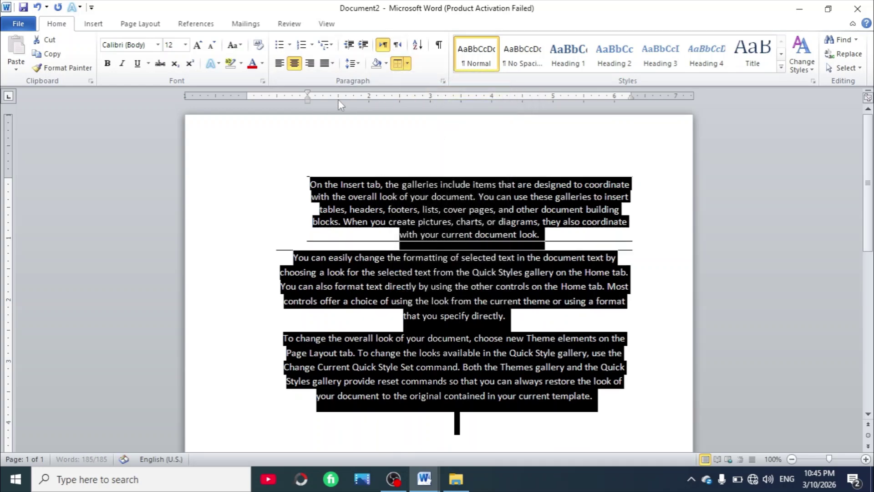
{"action": "left_click", "coordinate": [291, 160]}
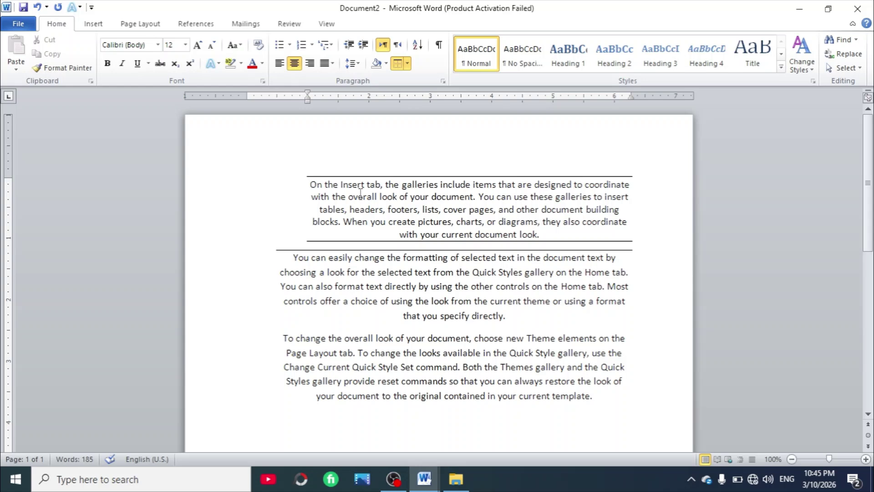
Step: Add a left border and a right border to the first paragraph
{"action": "mouse_move", "coordinate": [349, 191]}
{"action": "left_click_drag", "start_coordinate": [309, 184], "coordinate": [655, 241]}
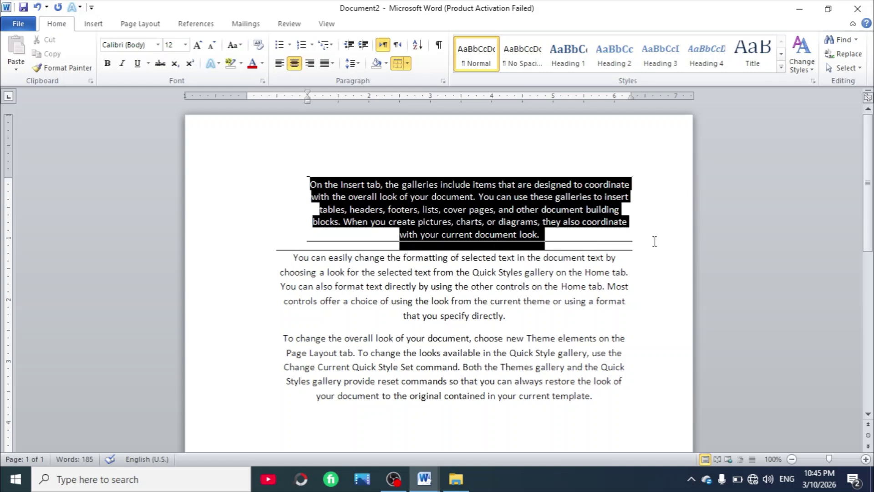
{"action": "left_click", "coordinate": [407, 65]}
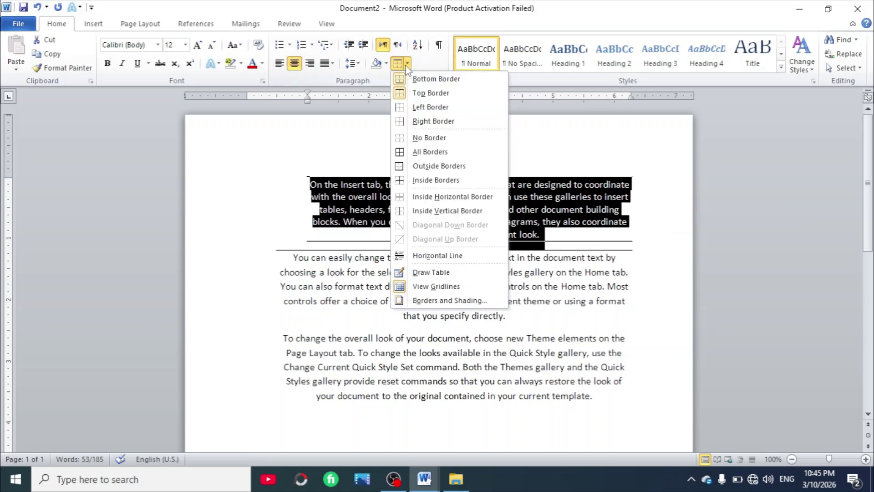
{"action": "left_click", "coordinate": [428, 112]}
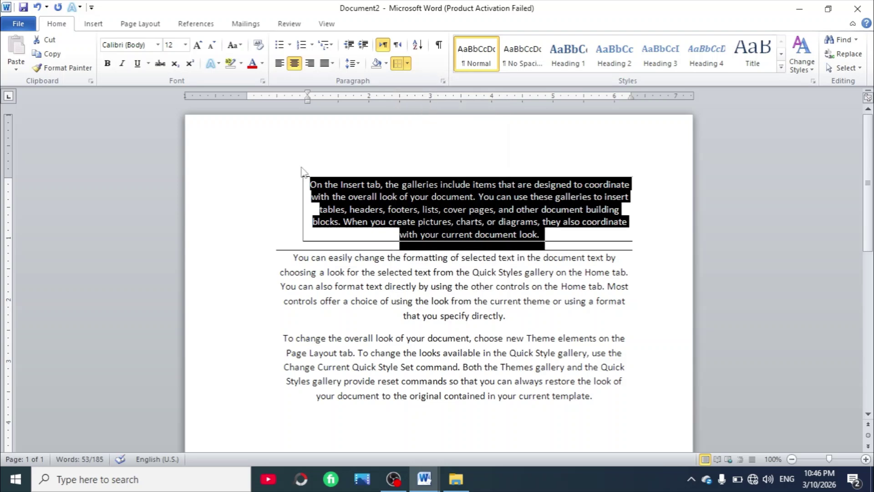
{"action": "left_click", "coordinate": [263, 171]}
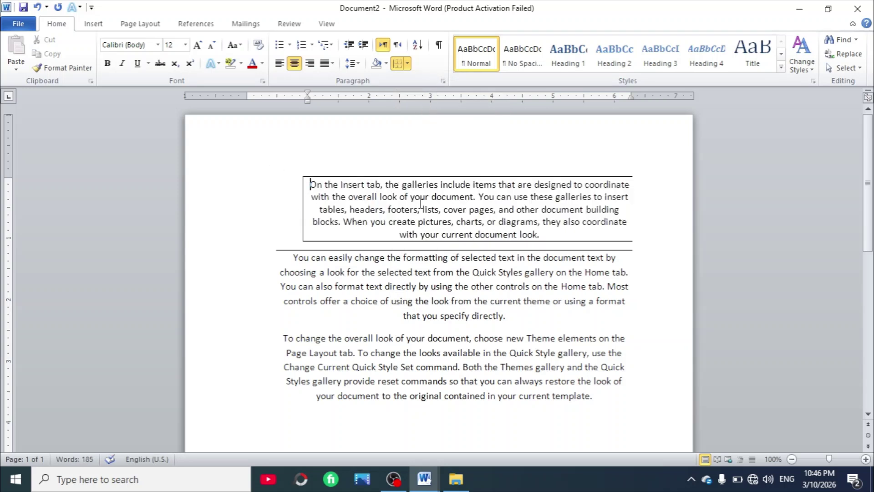
{"action": "left_click_drag", "start_coordinate": [311, 186], "coordinate": [553, 242]}
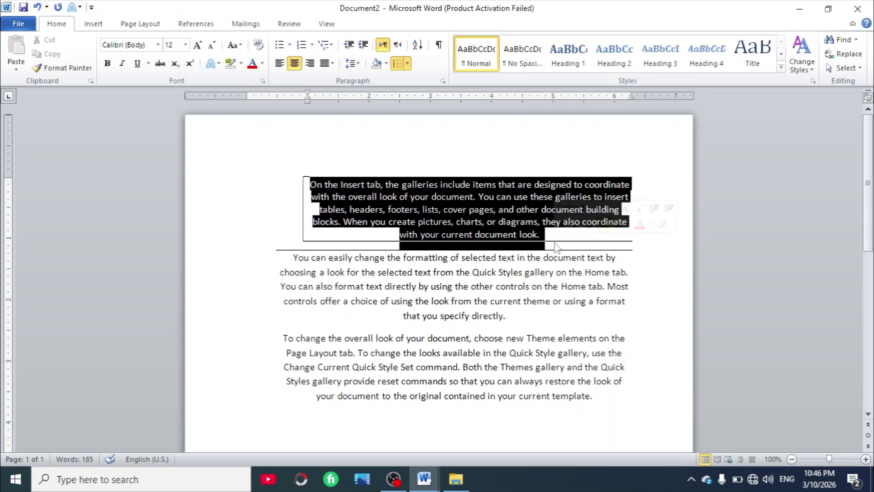
{"action": "left_click", "coordinate": [408, 64]}
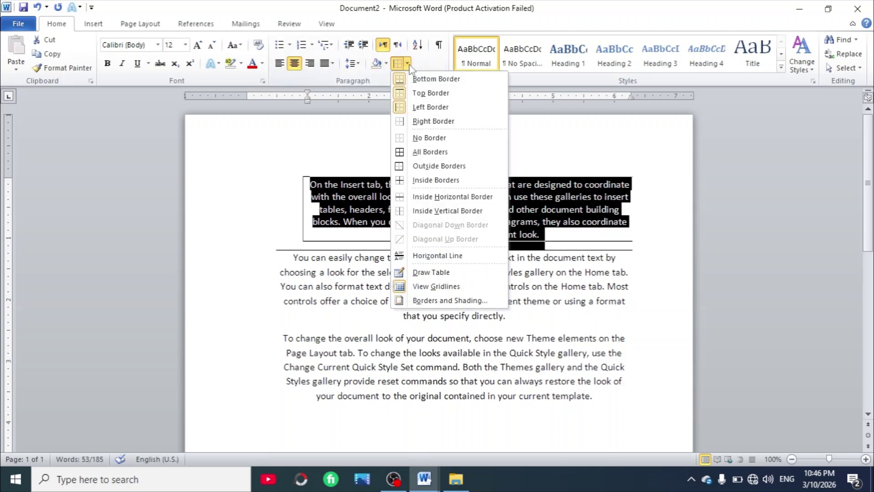
{"action": "left_click", "coordinate": [433, 122]}
{"action": "left_click", "coordinate": [575, 153]}
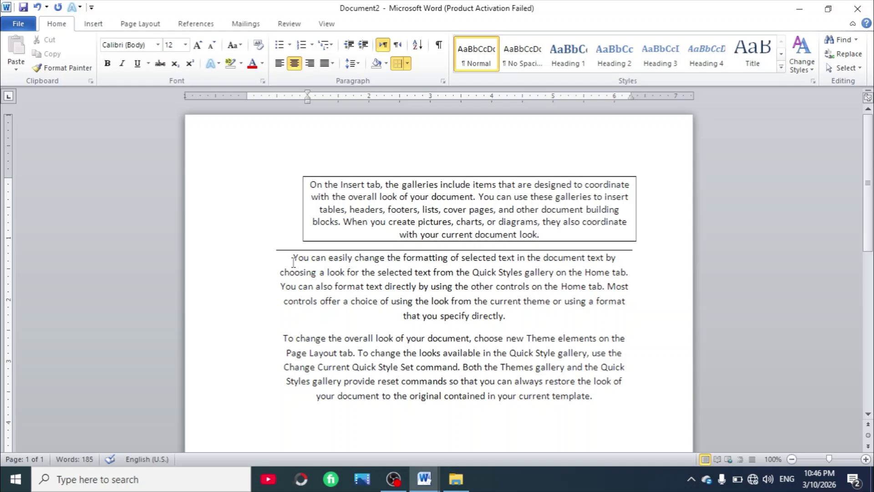
Step: Add a bottom border to the second paragraph
{"action": "left_click_drag", "start_coordinate": [293, 261], "coordinate": [558, 322]}
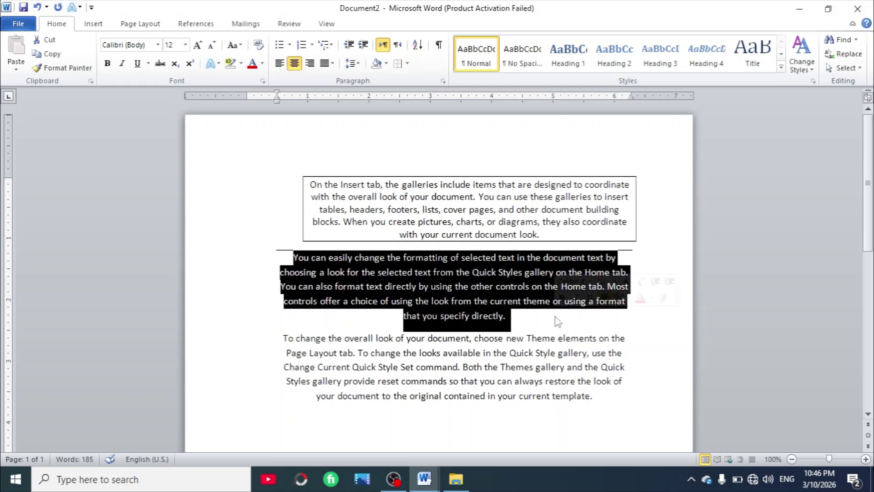
{"action": "left_click", "coordinate": [406, 64]}
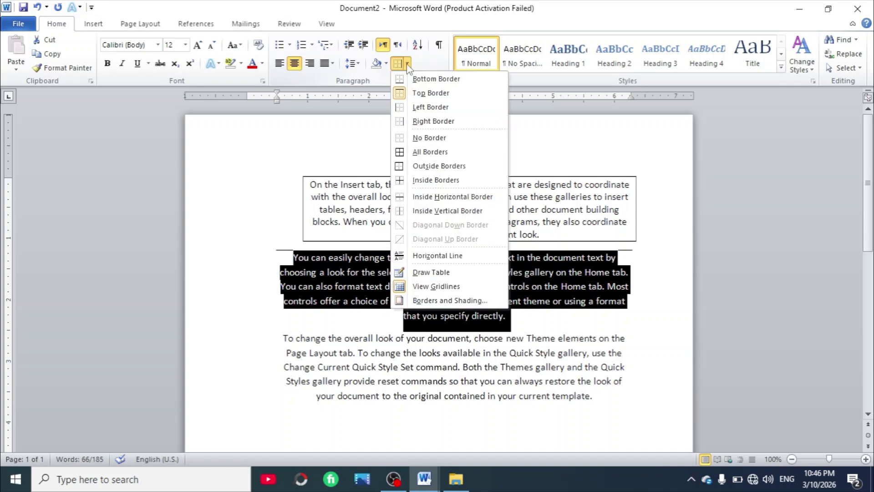
{"action": "left_click", "coordinate": [432, 80]}
{"action": "left_click", "coordinate": [208, 173]}
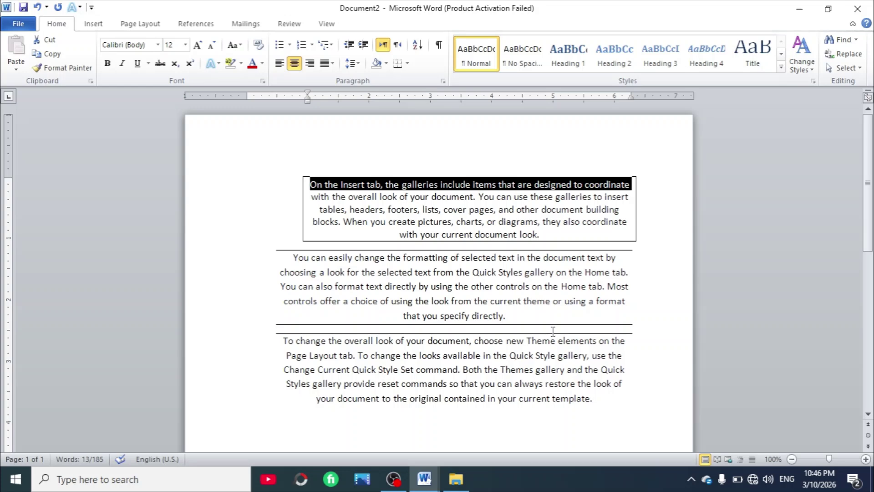
Step: Undo all the paragraph borders and the first paragraph's indent increases, back to a 0.5 inch left indent
{"action": "key", "text": "ctrl+z"}
{"action": "key", "text": "ctrl+z"}
{"action": "key", "text": "ctrl+z"}
{"action": "key", "text": "ctrl+z"}
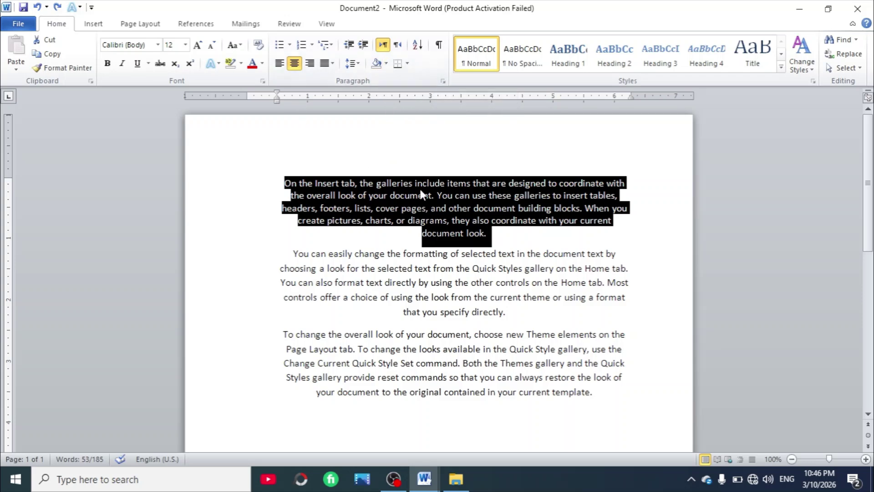
Step: Apply yellow paragraph shading to the first paragraph
{"action": "left_click", "coordinate": [387, 63]}
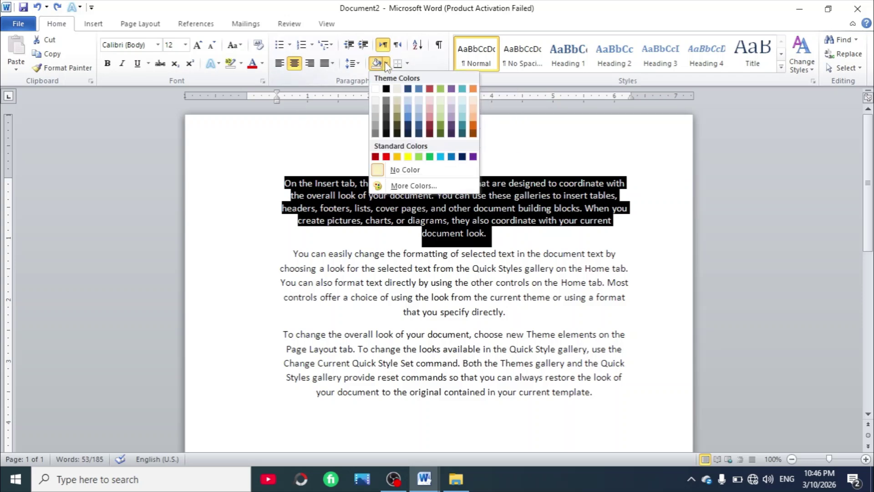
{"action": "left_click", "coordinate": [409, 157]}
{"action": "left_click", "coordinate": [528, 147]}
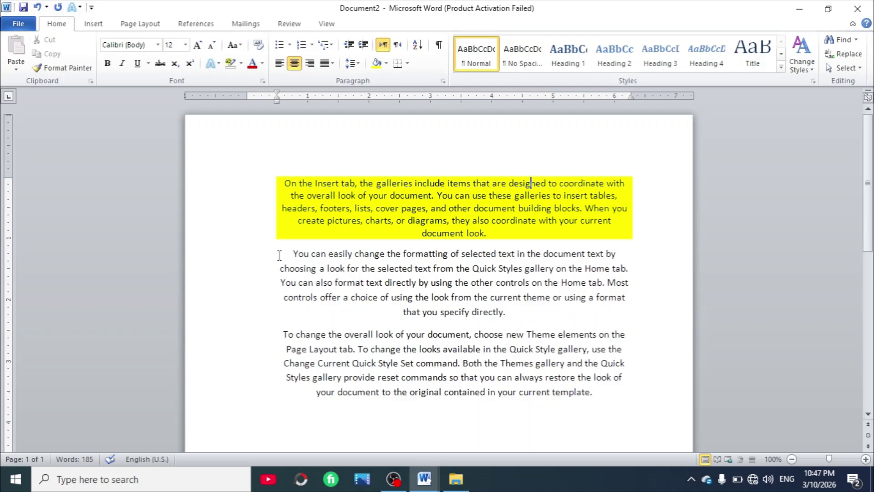
Step: Highlight the text of the second paragraph in yellow with the Text Highlight Color
{"action": "left_click_drag", "start_coordinate": [293, 253], "coordinate": [522, 314]}
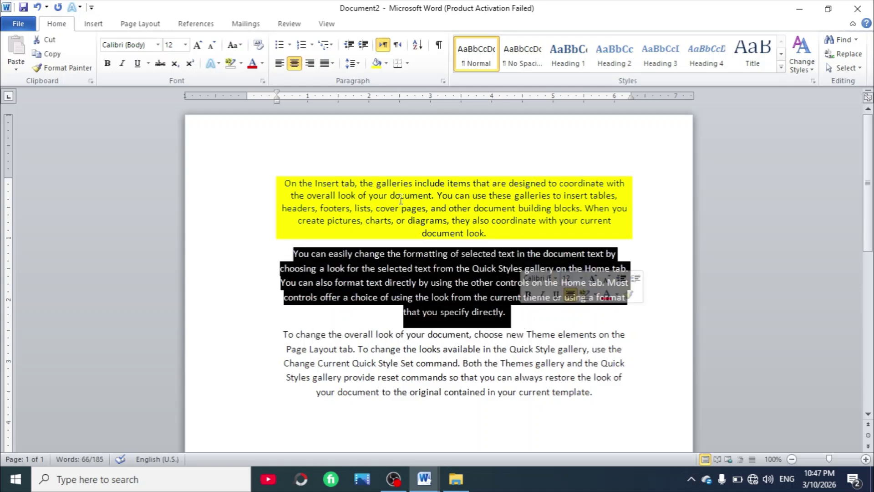
{"action": "left_click", "coordinate": [226, 64]}
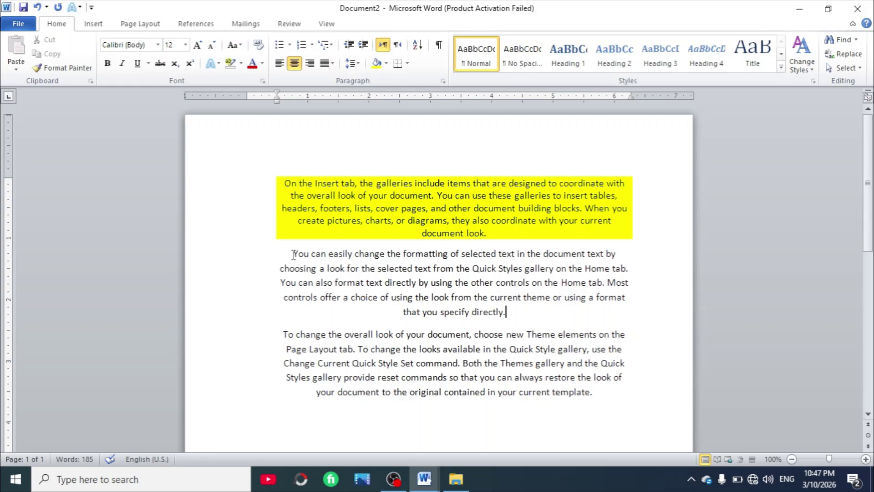
{"action": "left_click_drag", "start_coordinate": [293, 255], "coordinate": [520, 324]}
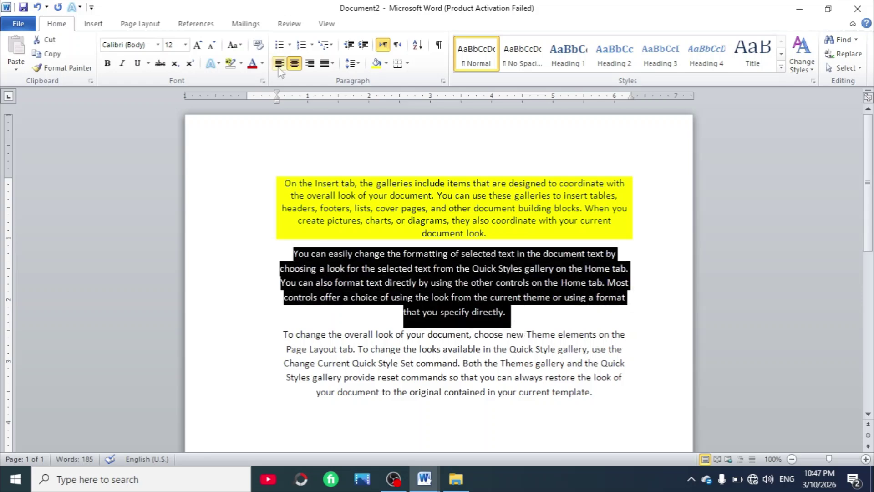
{"action": "left_click", "coordinate": [241, 64]}
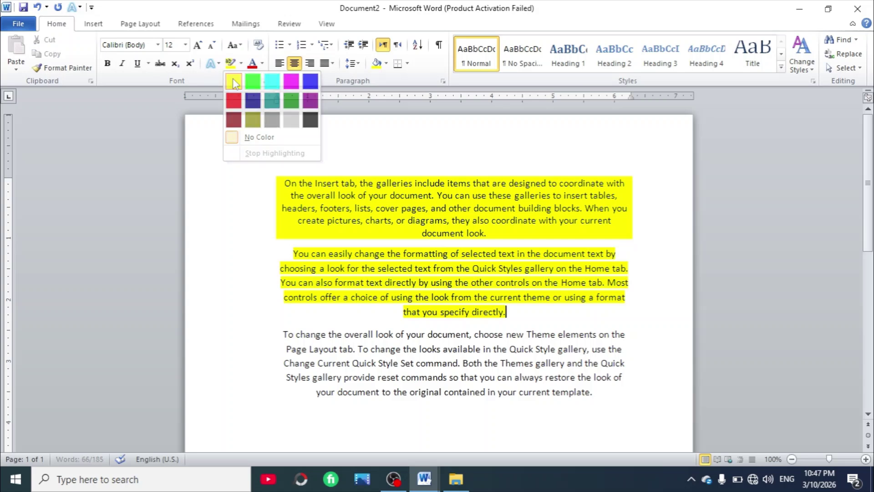
{"action": "left_click", "coordinate": [234, 82]}
{"action": "left_click", "coordinate": [643, 278]}
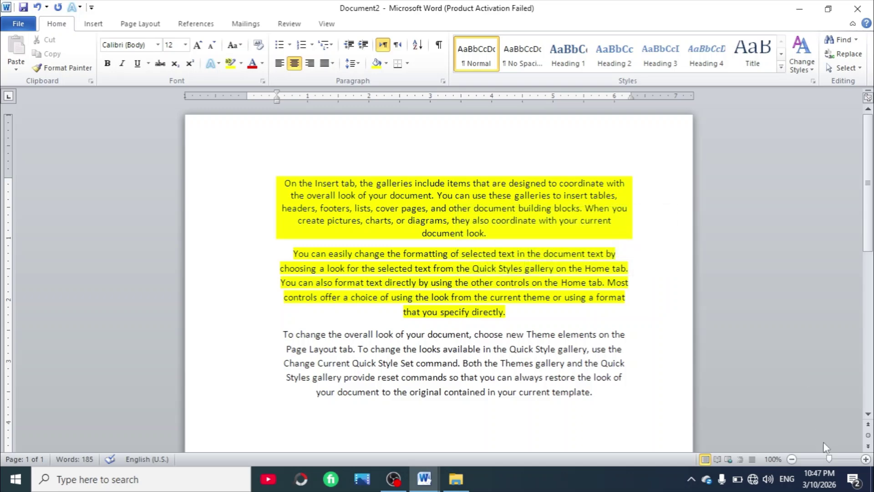
Step: Examine the first paragraph's shading and the second paragraph's text highlight close up to compare them
{"action": "left_click_drag", "start_coordinate": [831, 461], "coordinate": [842, 435]}
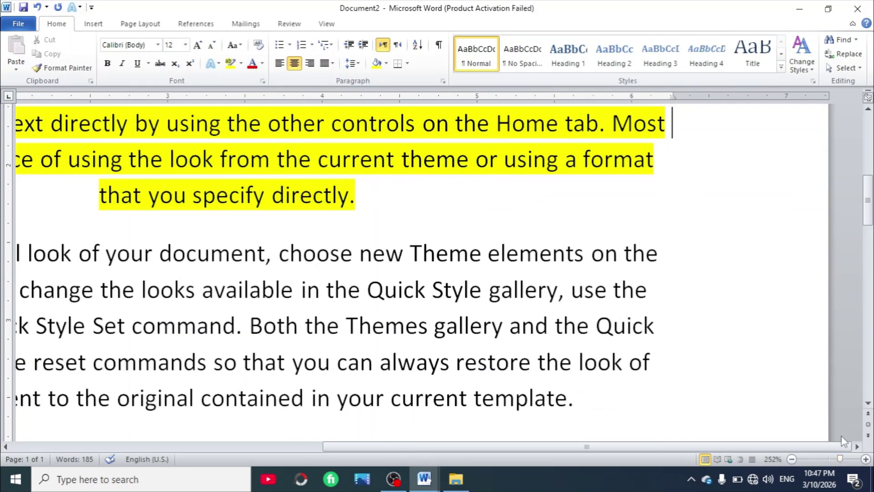
{"action": "left_click_drag", "start_coordinate": [870, 211], "coordinate": [870, 174]}
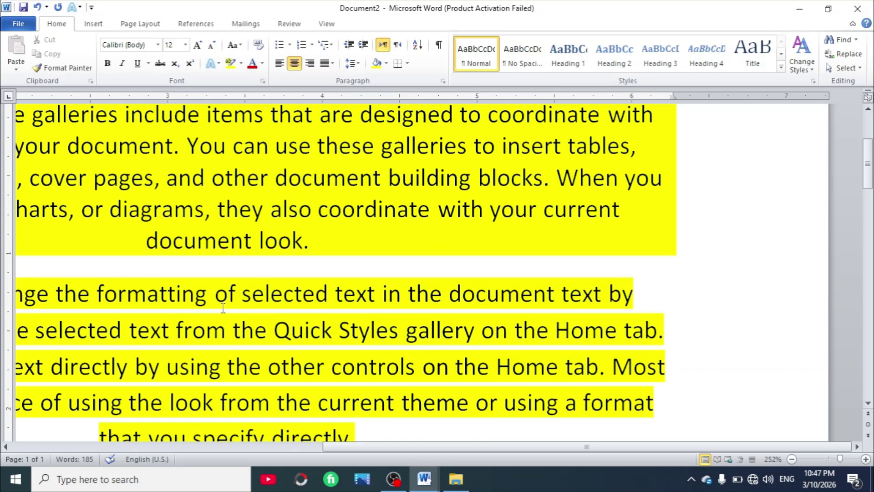
{"action": "mouse_move", "coordinate": [286, 310]}
{"action": "left_click_drag", "start_coordinate": [840, 459], "coordinate": [829, 459]}
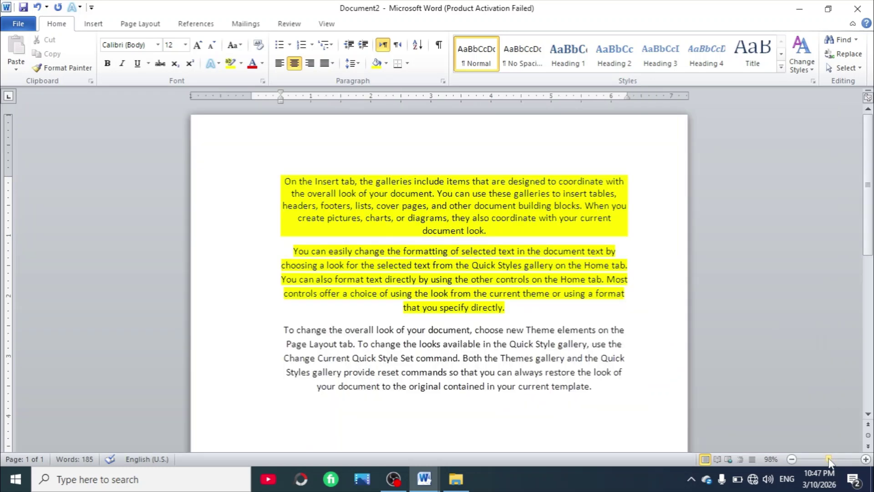
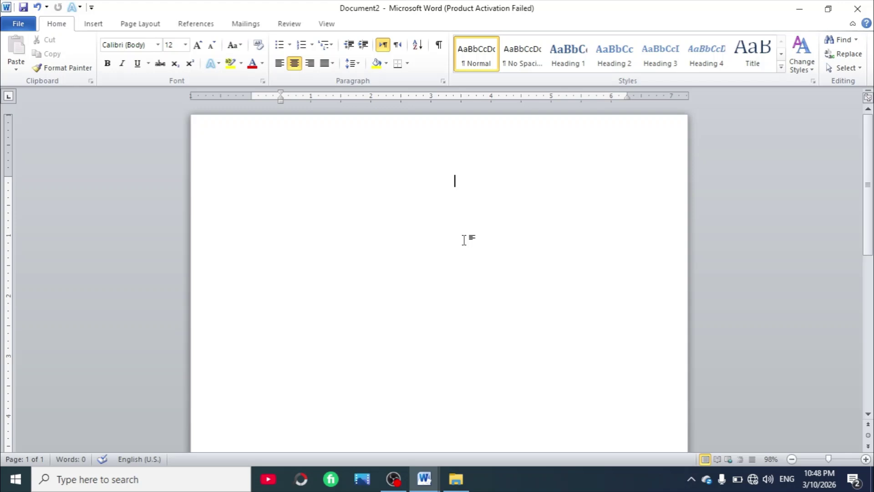
Step: Write the centred sentence "Pakistan is my country" on the empty page
{"action": "type", "text": "Pakistan"}
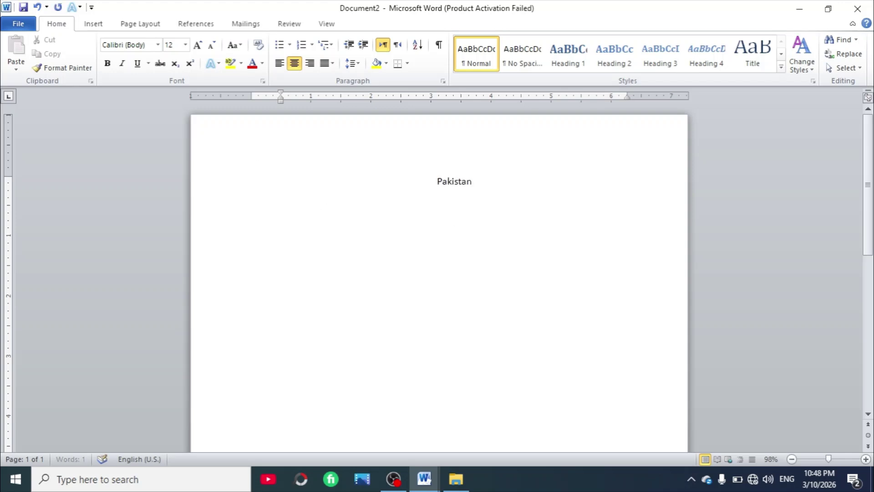
{"action": "type", "text": " is my county"}
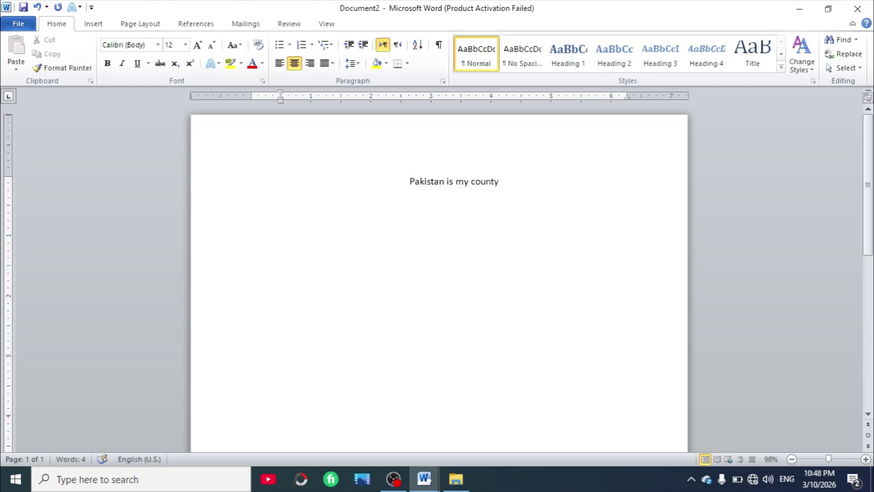
{"action": "key", "text": "BackSpace"}
{"action": "type", "text": "ry"}
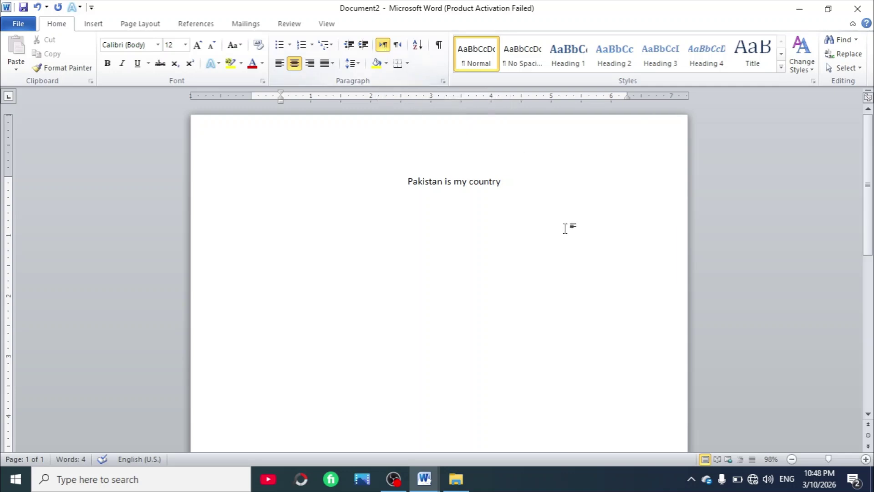
Step: Start a new paragraph below the sentence and set its text direction to right-to-left
{"action": "key", "text": "Return"}
{"action": "left_click", "coordinate": [399, 47]}
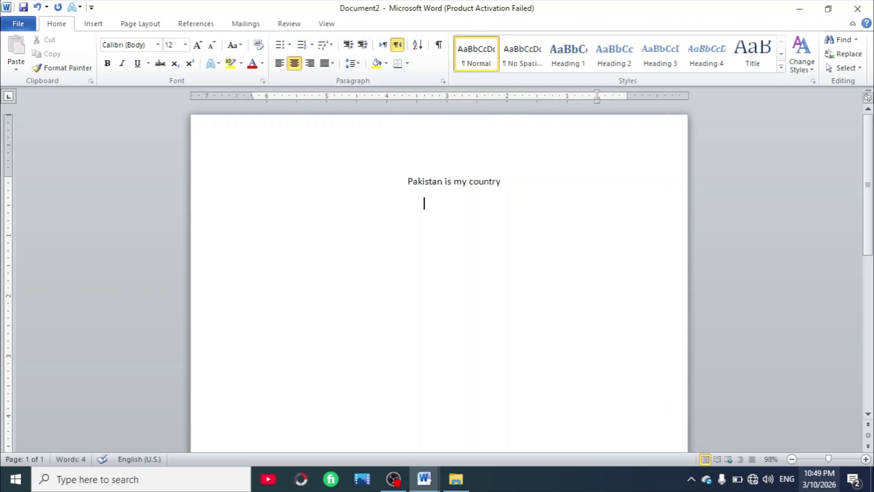
Step: Switch the keyboard input to Urdu and apply the Jameel Noori Nastaleeq font to the text
{"action": "key", "text": "super+space"}
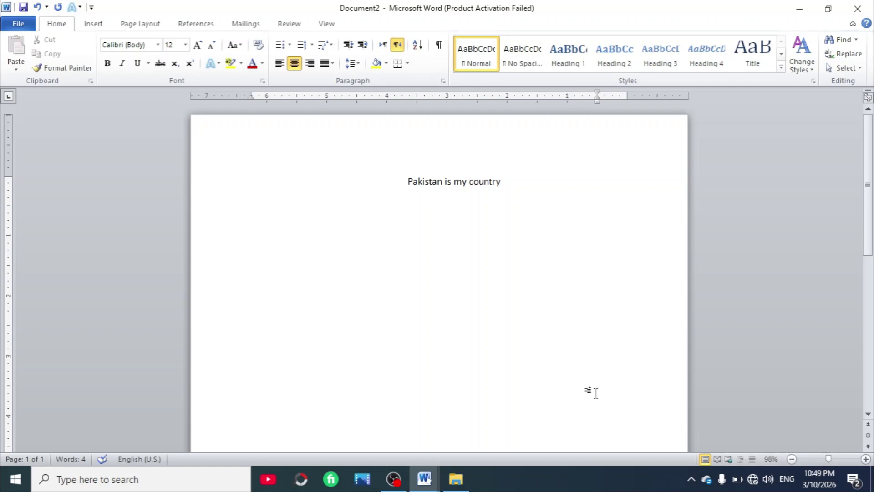
{"action": "key", "text": "alt"}
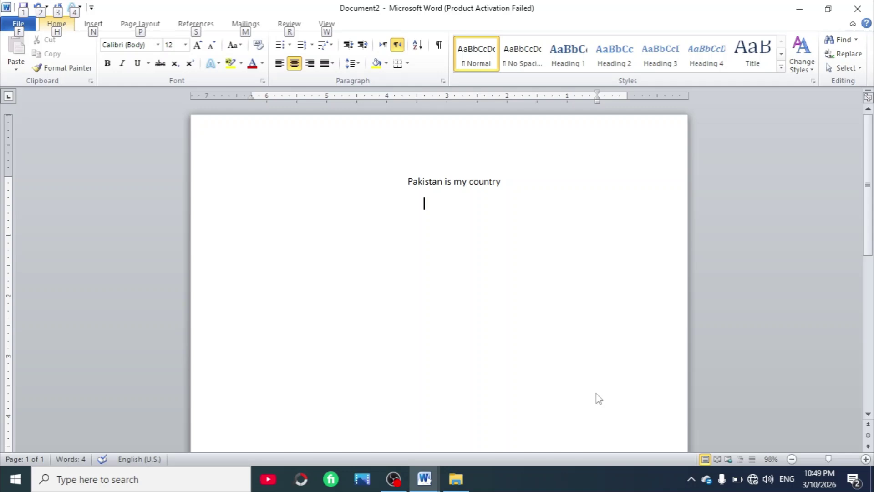
{"action": "key", "text": "alt+shift"}
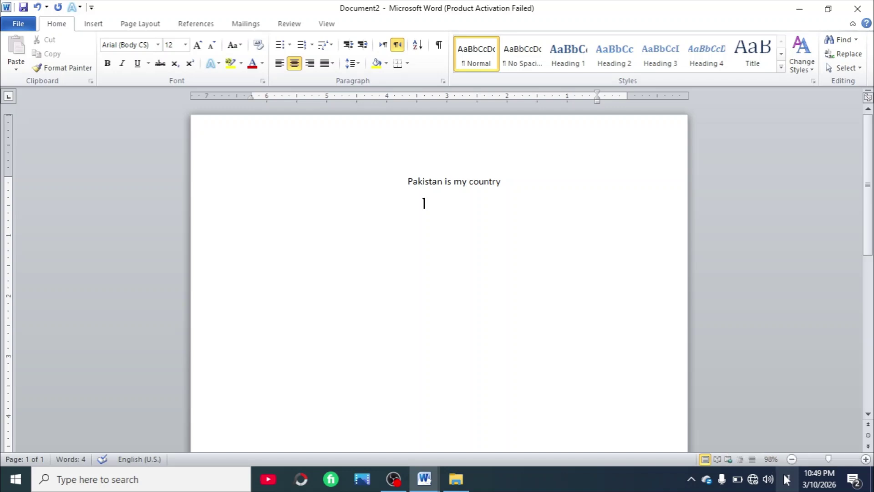
{"action": "key", "text": "alt+j"}
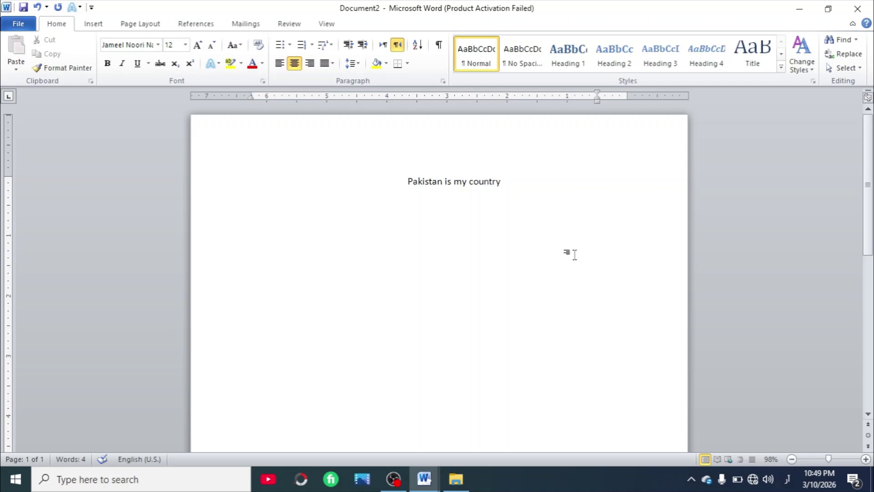
{"action": "left_click", "coordinate": [157, 45]}
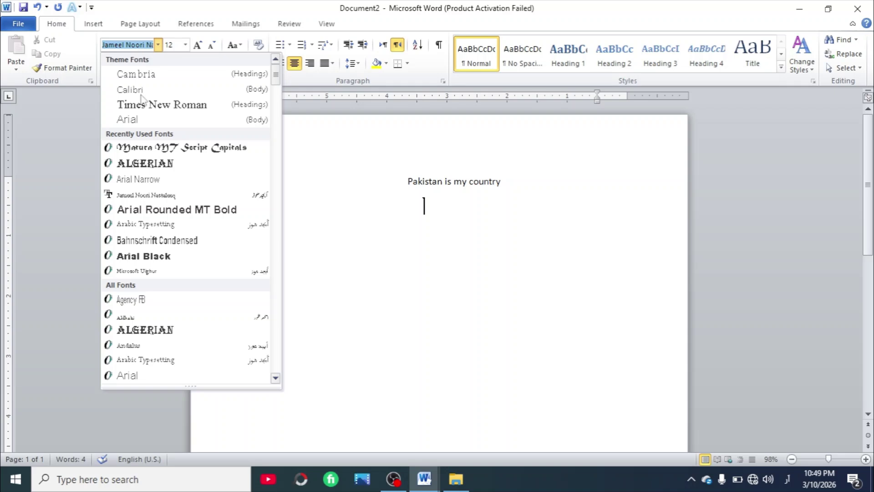
{"action": "left_click", "coordinate": [139, 195]}
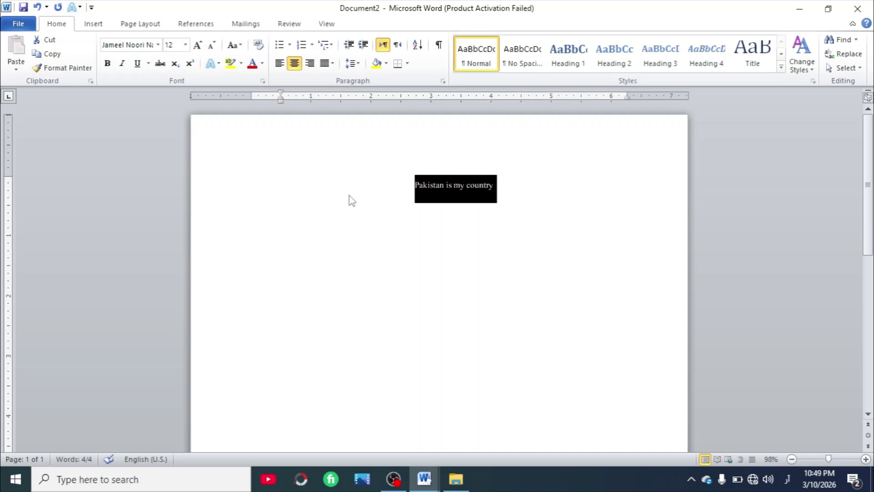
Step: Enlarge the sentence "Pakistan is my country" to 18 pt and return to the empty paragraph below it
{"action": "left_click", "coordinate": [198, 46]}
{"action": "left_click", "coordinate": [198, 46]}
{"action": "left_click", "coordinate": [198, 45]}
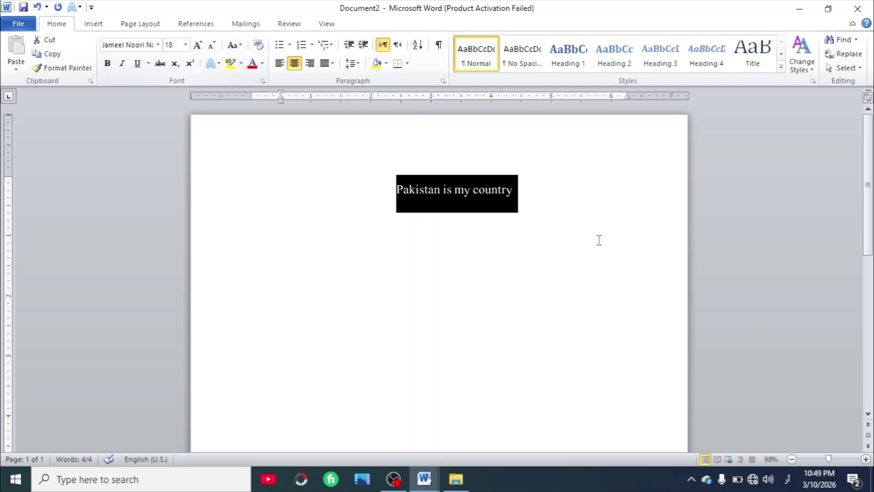
{"action": "left_click", "coordinate": [576, 242]}
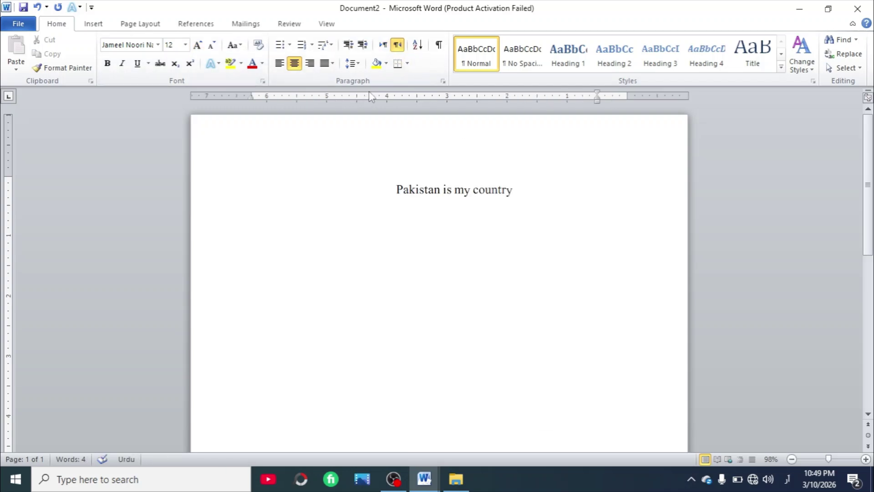
Step: Write the Urdu sentence "پاکستان ہمارا ملک ہے" with right-to-left direction in the paragraph below the English sentence
{"action": "left_click", "coordinate": [383, 45]}
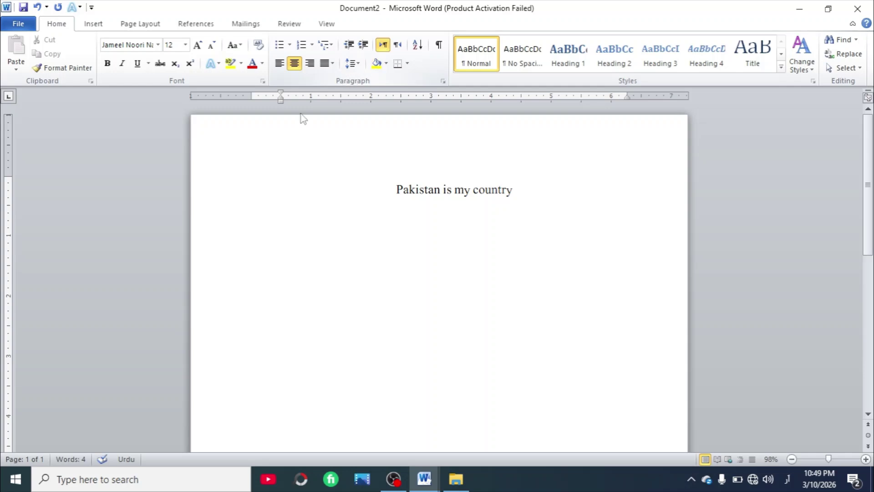
{"action": "left_click", "coordinate": [398, 45]}
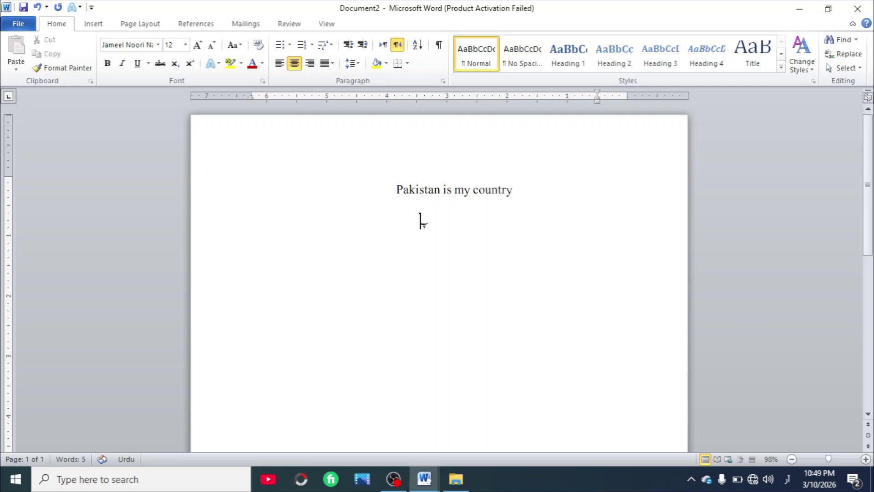
{"action": "type", "text": "اکستان ہمارا ملک ہے"}
Step: Enlarge all the text so that the Urdu sentence is 24 pt and the English sentence stays on one line
{"action": "left_click_drag", "start_coordinate": [508, 234], "coordinate": [399, 223]}
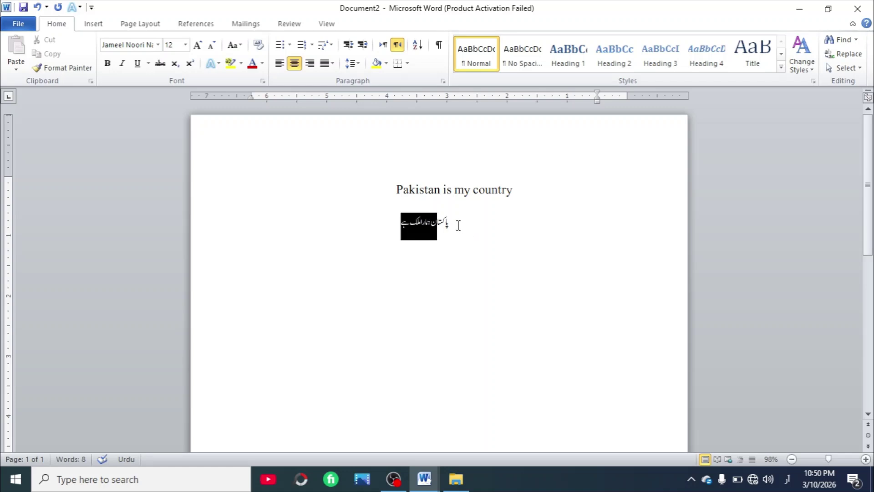
{"action": "key", "text": "ctrl+a"}
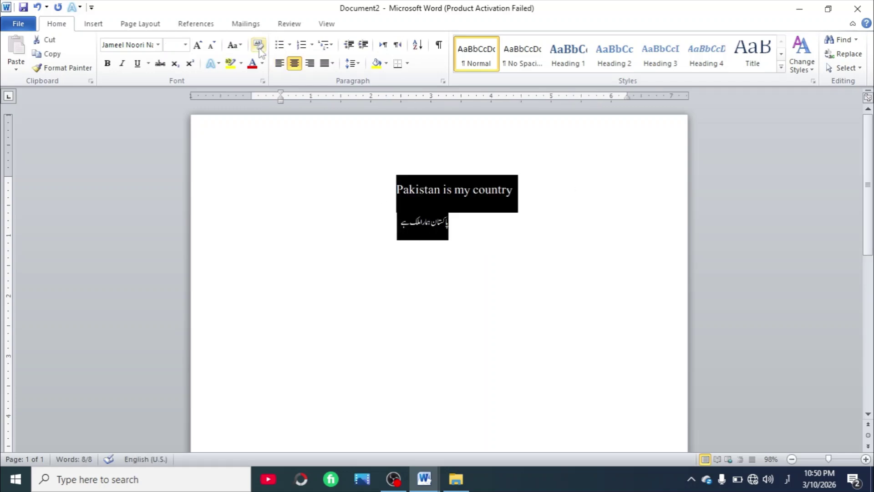
{"action": "left_click", "coordinate": [199, 46]}
{"action": "left_click", "coordinate": [198, 45]}
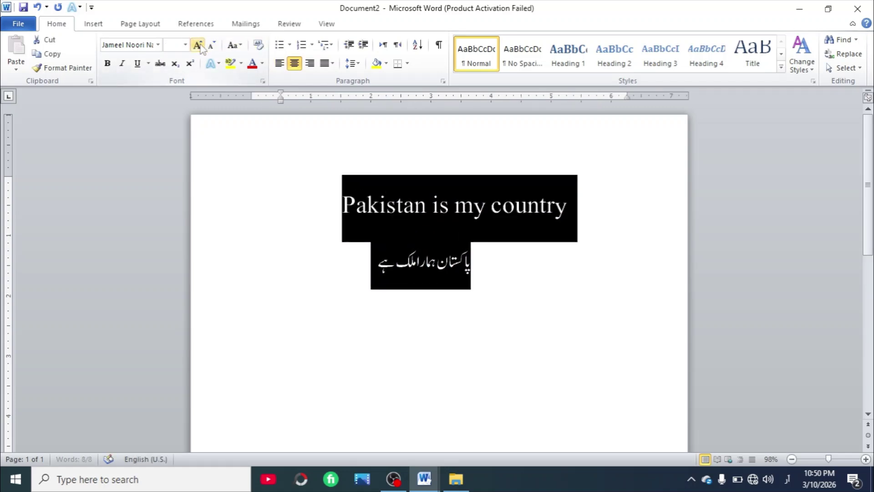
{"action": "left_click", "coordinate": [199, 46]}
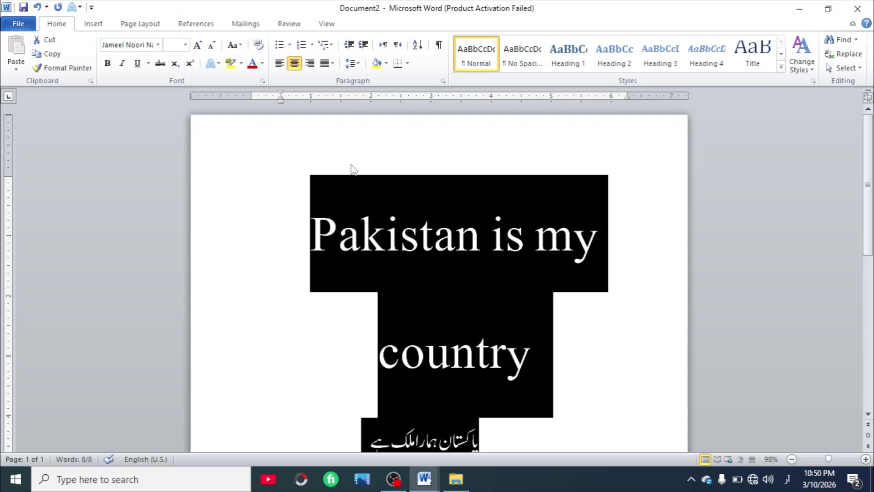
{"action": "left_click", "coordinate": [212, 45]}
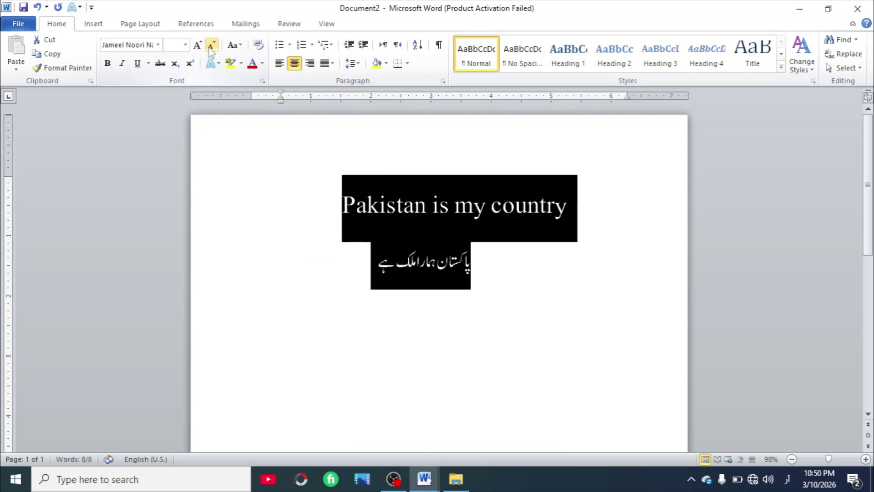
{"action": "left_click", "coordinate": [677, 377]}
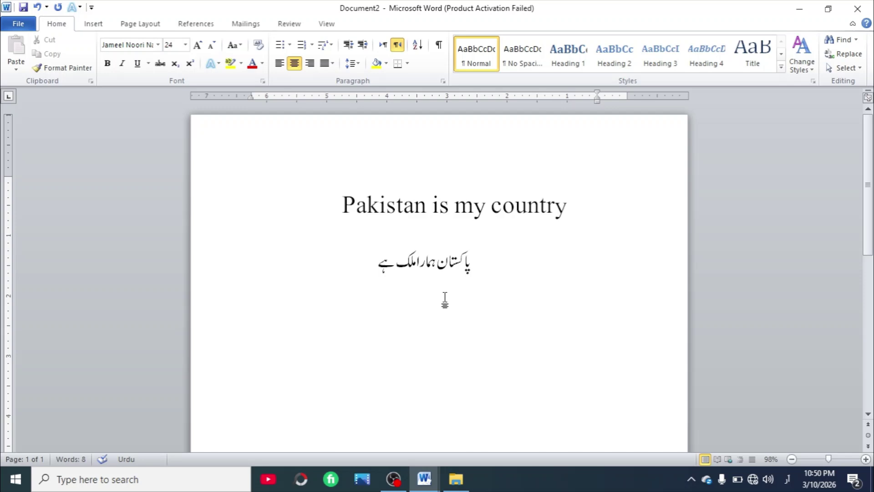
Step: Switch the Urdu sentence to left-to-right direction and delete all the text on the page
{"action": "key", "text": "ctrl+shift"}
{"action": "key", "text": "ctrl+a"}
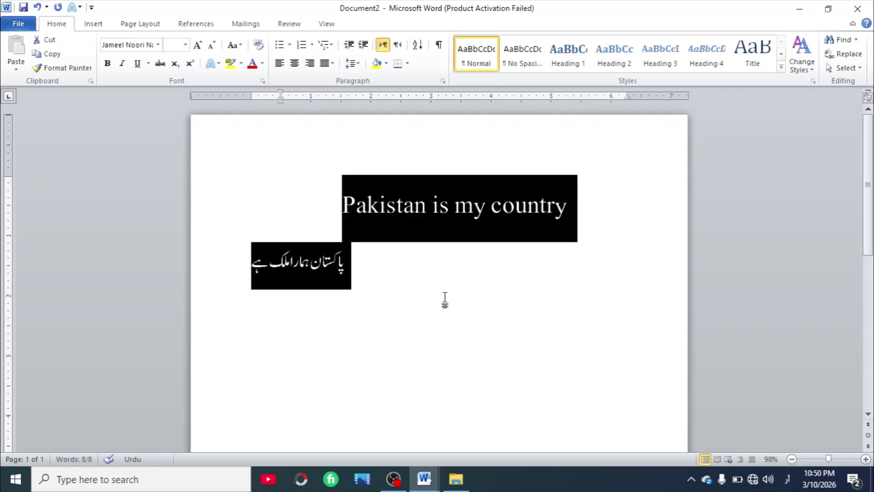
{"action": "key", "text": "Delete"}
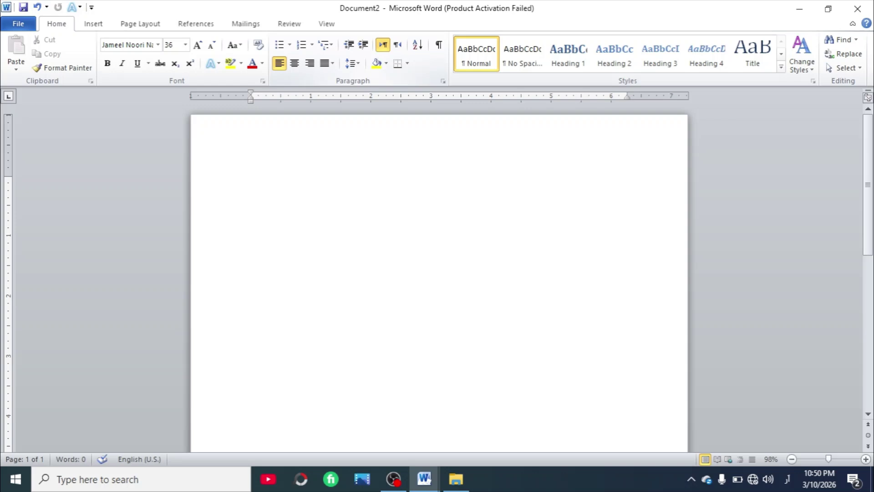
Step: Write Urdu filler text on the empty page, switching the paragraph to right-to-left direction partway through
{"action": "type", "text": "کد سجفکلد جد کلسجد سکفجد سفکلد جسلکد جفکلد سجفکلد سجفد کا سجد لسکفج"}
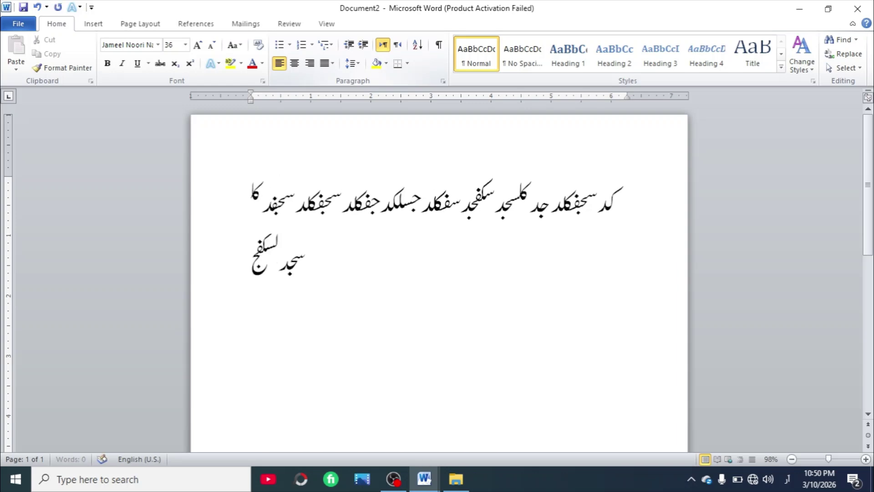
{"action": "left_click", "coordinate": [401, 45]}
{"action": "type", "text": "بسجچبشز کلجبشز کلشز جچپشز ببسجچبش"}
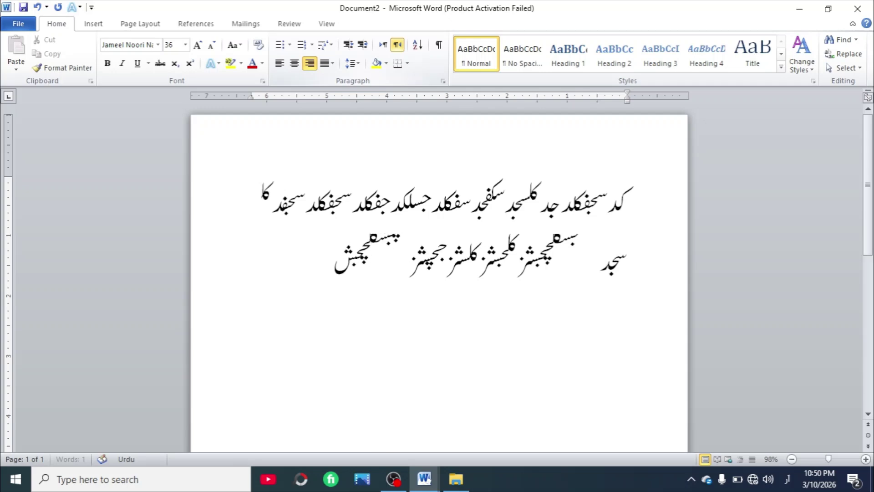
{"action": "type", "text": "ز سجی شکلجبشز بجلجچکل"}
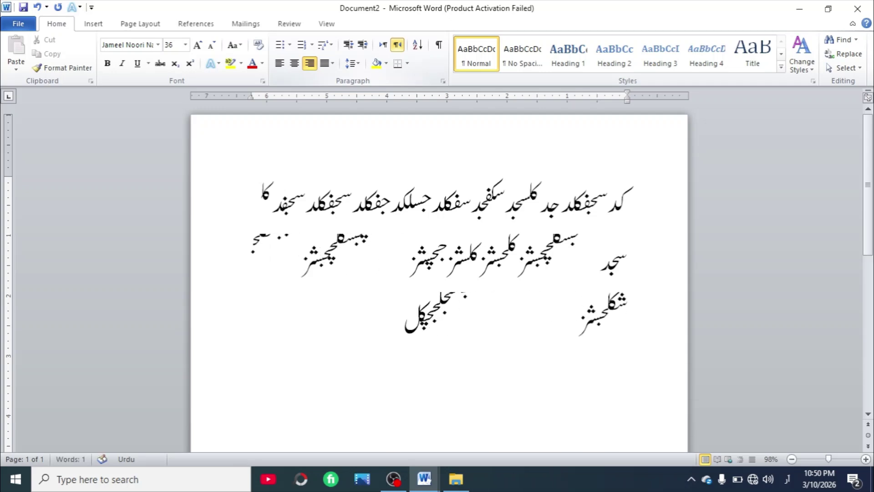
{"action": "type", "text": "پفپسفید فدس"}
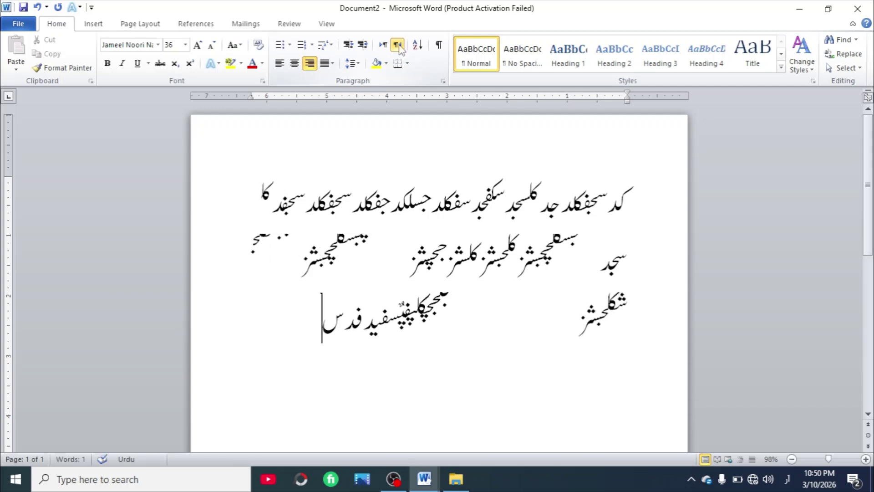
Step: Delete all the Urdu filler text and set the empty paragraph's direction to left-to-right
{"action": "key", "text": "ctrl+a"}
{"action": "key", "text": "Delete"}
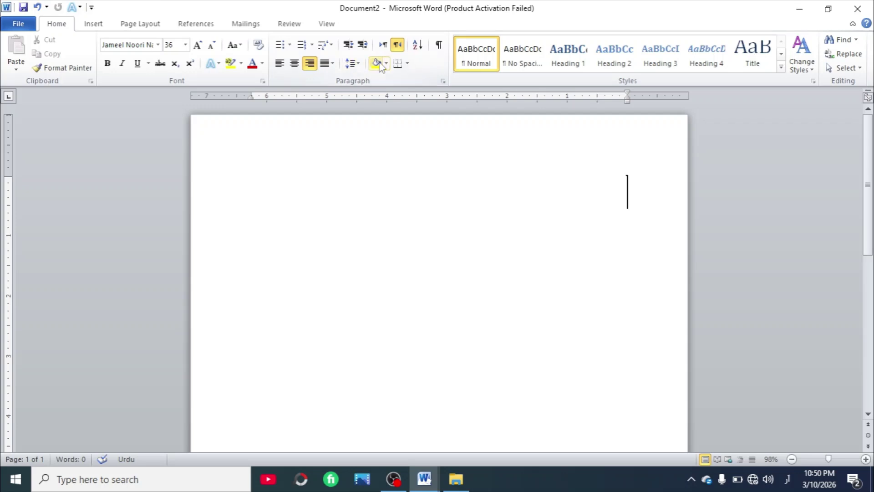
{"action": "left_click", "coordinate": [383, 44]}
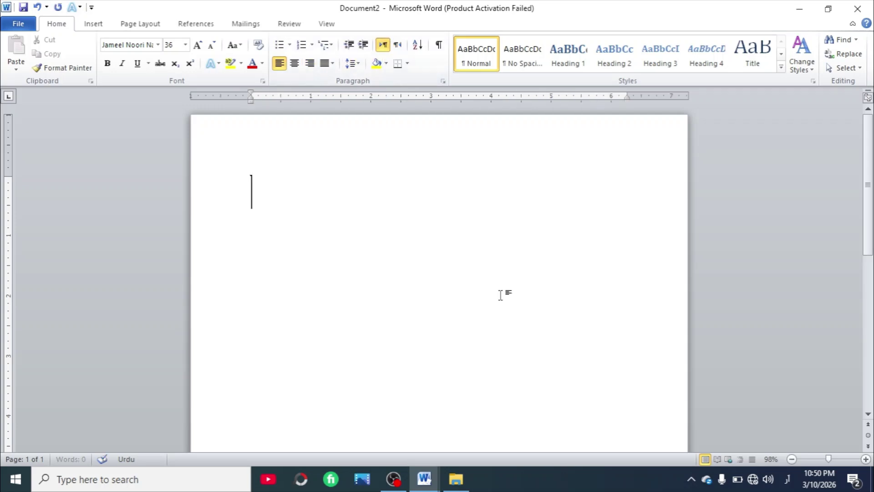
Step: Switch the keyboard input to English (United States) and clear all formatting from the empty paragraph
{"action": "key", "text": "ctrl+a"}
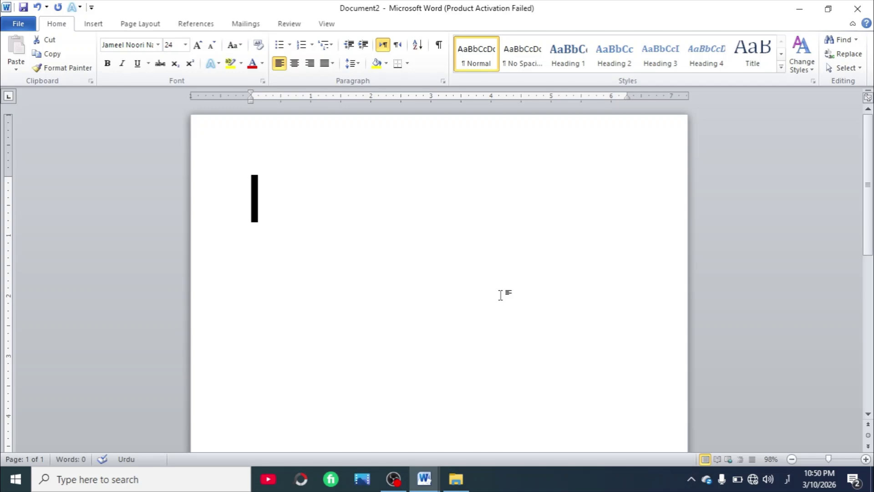
{"action": "key", "text": "super+space"}
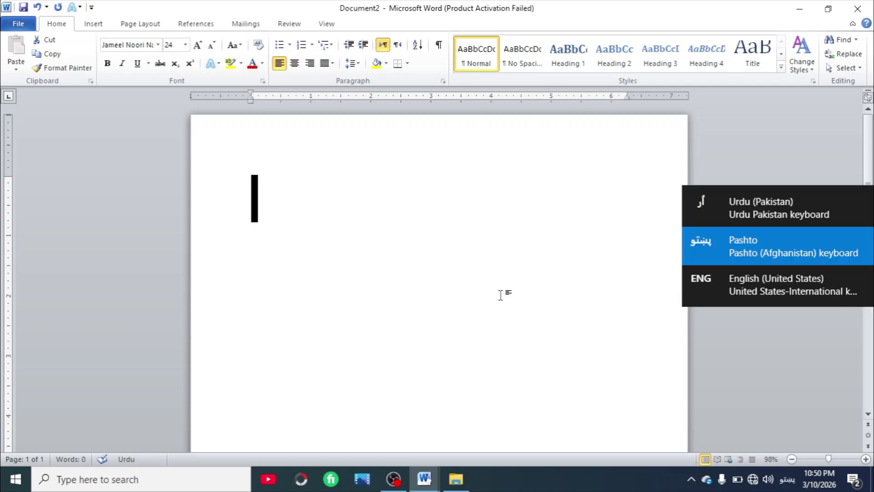
{"action": "key", "text": "super+space"}
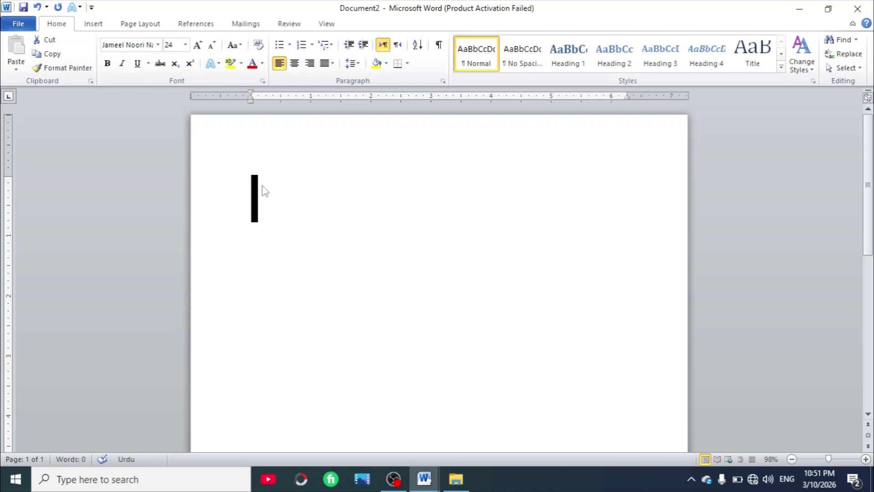
{"action": "left_click", "coordinate": [259, 45]}
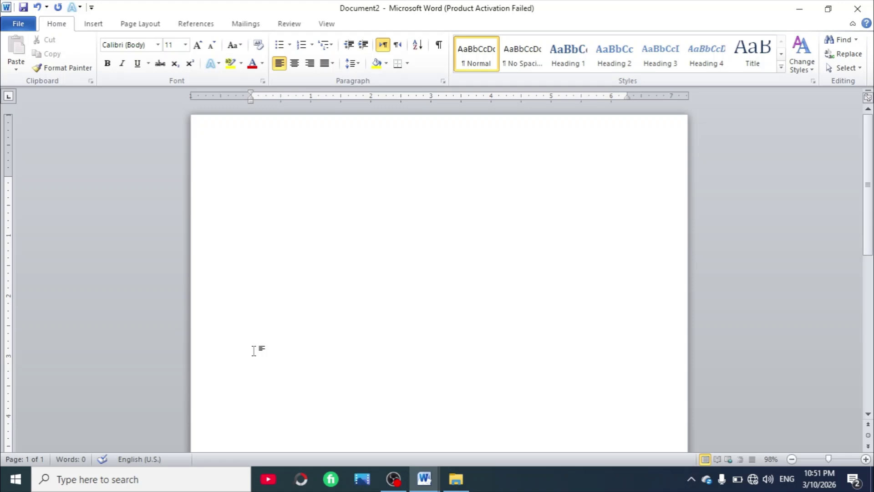
Step: Write several short paragraphs of English filler text with left-to-right direction, and delete them all
{"action": "type", "text": "dkldklajfkldasjafkjafkldjfkldsjfdklsfjds"}
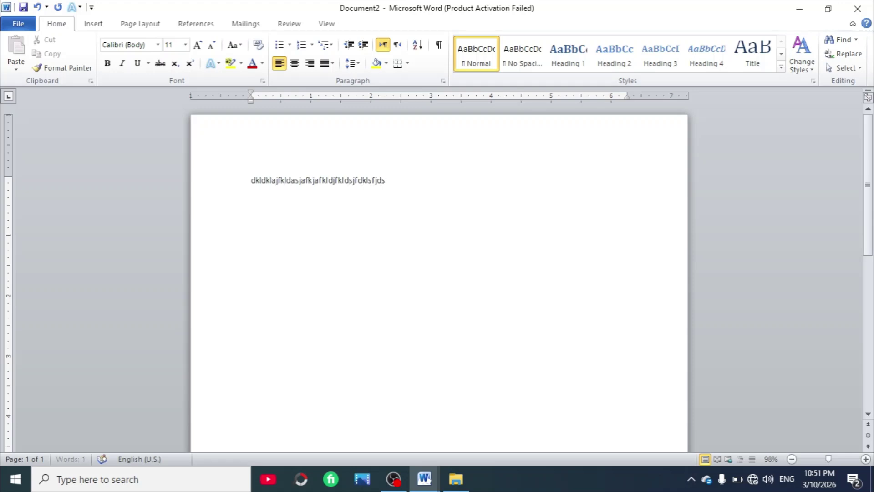
{"action": "type", "text": "kldsfjdsklfjdsfkldsjfdsfkdsfjds"}
{"action": "key", "text": "Return"}
{"action": "type", "text": "dsfdsfkdsfdsfds"}
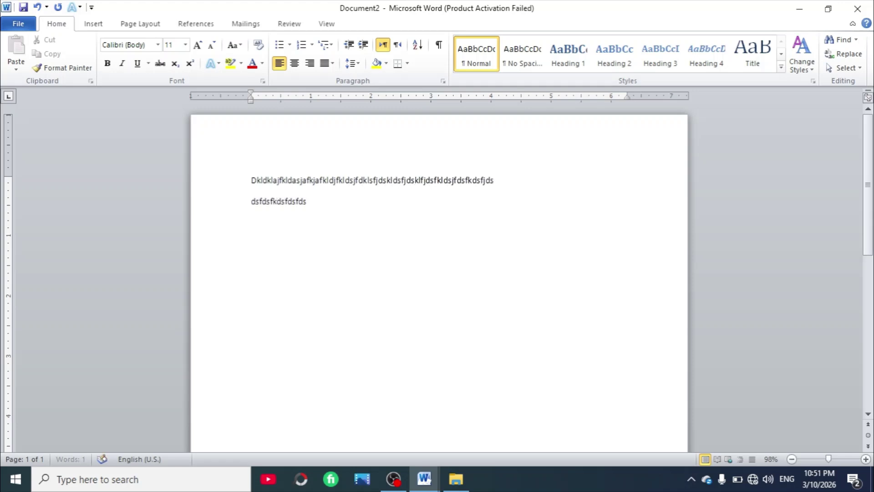
{"action": "type", "text": "f dsfdsfodsf dsfdas fa fa f a"}
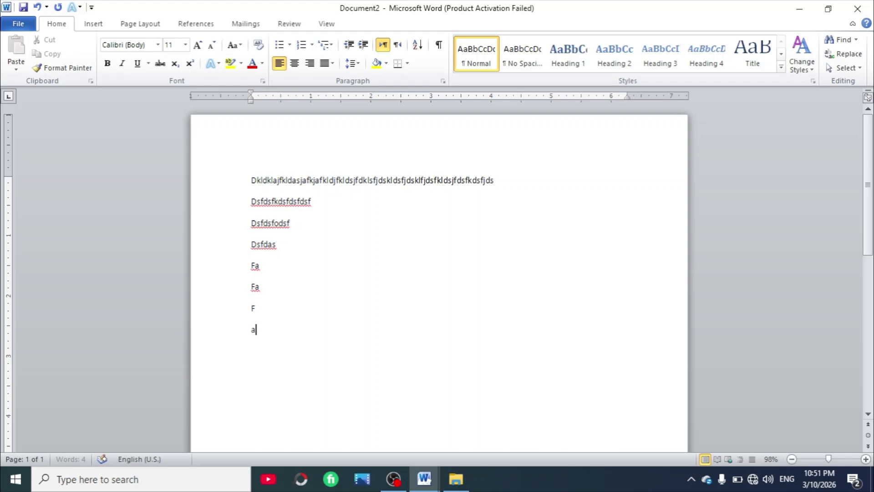
{"action": "key", "text": "ctrl+a"}
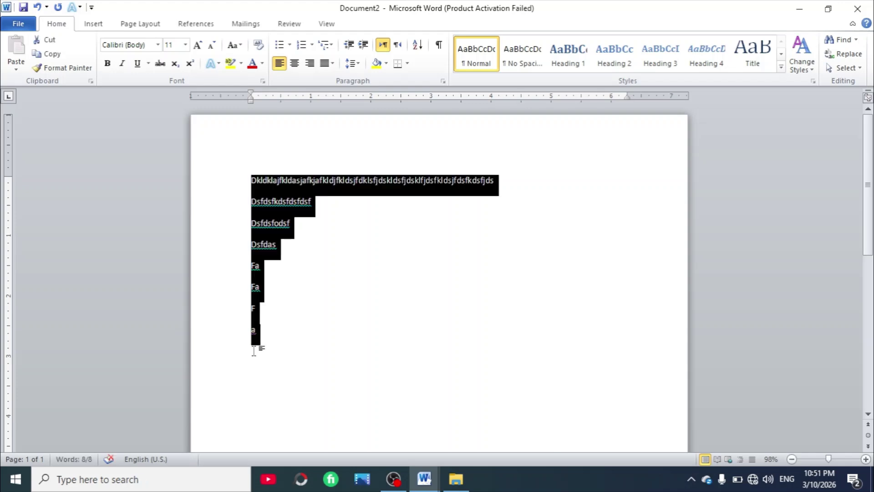
{"action": "key", "text": "BackSpace"}
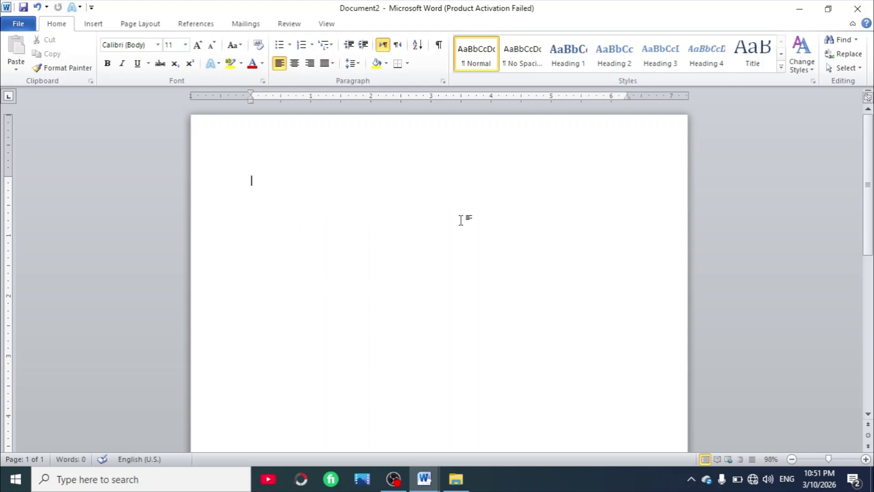
Step: Set the empty paragraph's direction to right-to-left and write five short paragraphs of English filler text
{"action": "left_click", "coordinate": [400, 46]}
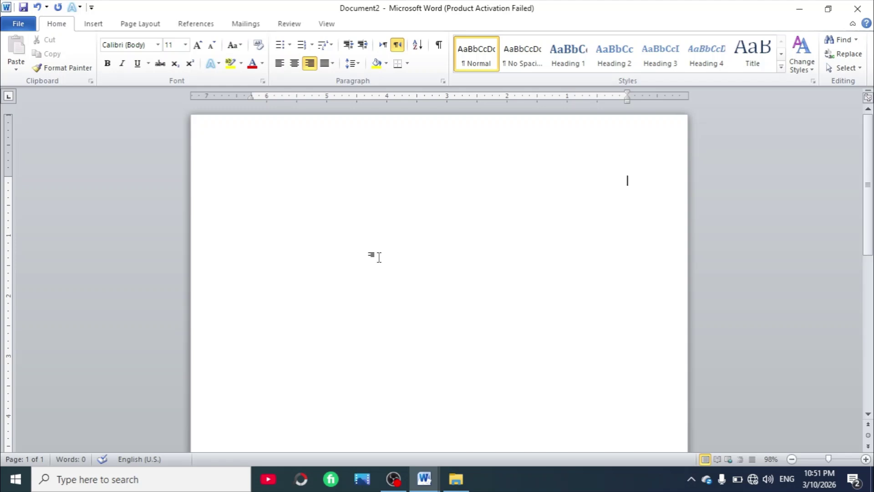
{"action": "type", "text": "kdsfjaklfdasfdkasfdsfkdsfjds kfdsafjdas"}
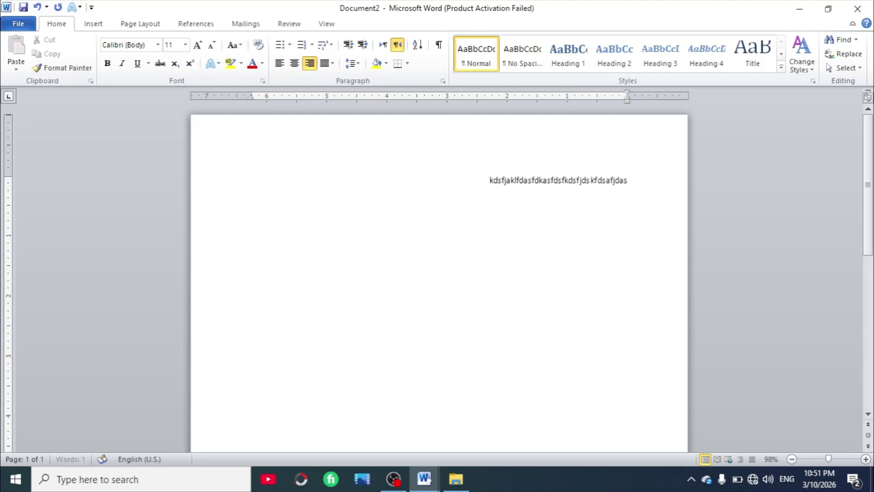
{"action": "key", "text": "Return"}
{"action": "type", "text": "dsdlsfjdsfdas"}
{"action": "key", "text": "Return"}
{"action": "type", "text": "fdsfdkasfjdsfd"}
{"action": "key", "text": "Return"}
{"action": "type", "text": "sfdslkfdsfjdsf"}
{"action": "key", "text": "Return"}
{"action": "type", "text": "das"}
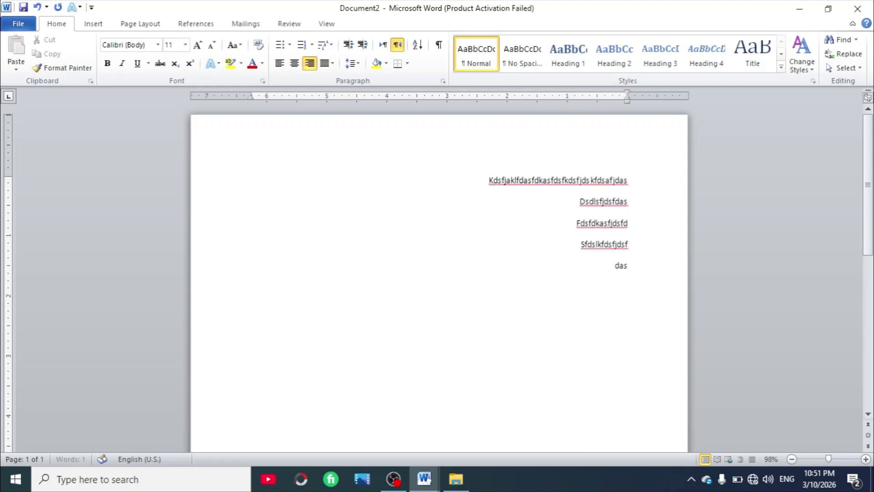
{"action": "type", "text": "fdasfa"}
{"action": "key", "text": "Return"}
Step: Delete all the English filler text and set the empty paragraph's direction back to left-to-right
{"action": "key", "text": "ctrl+a"}
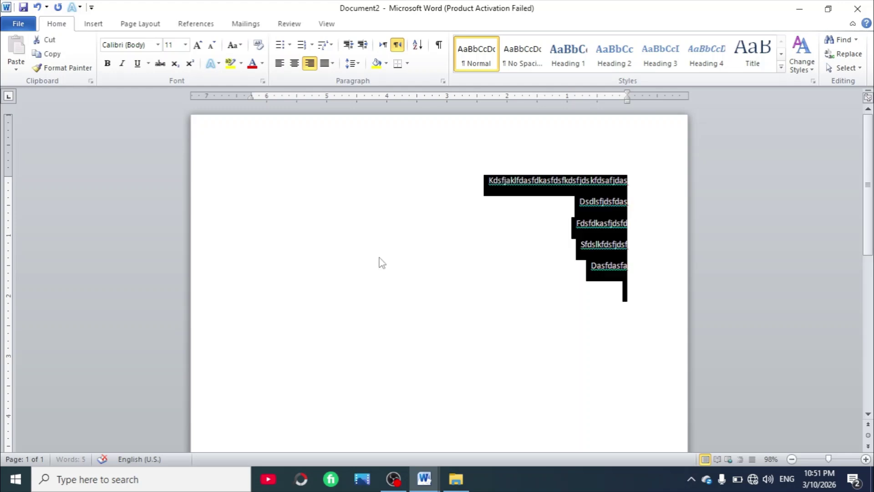
{"action": "key", "text": "Delete"}
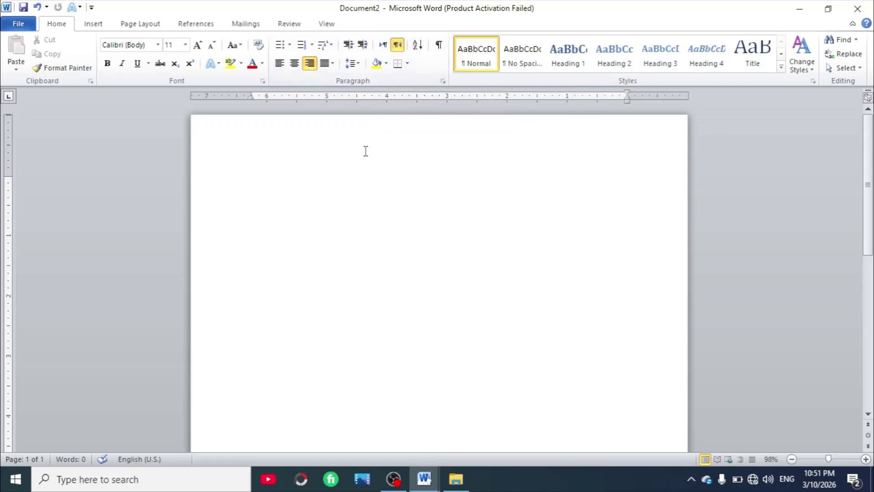
{"action": "left_click", "coordinate": [383, 45]}
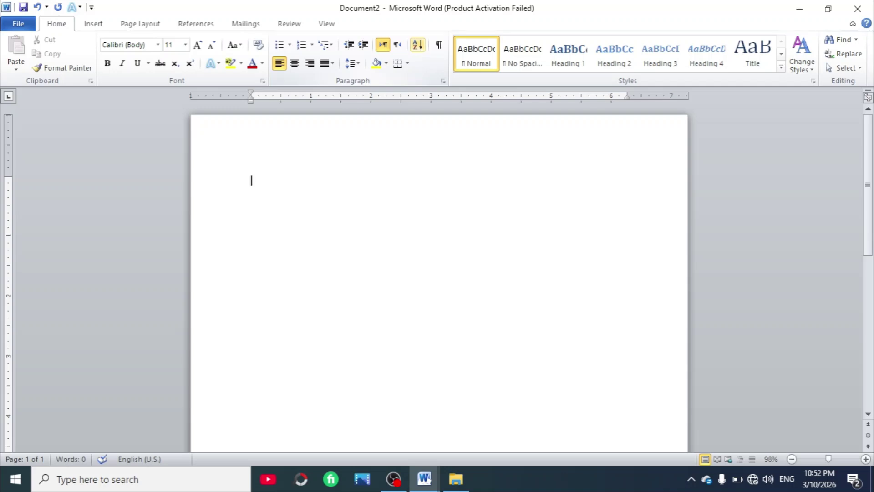
Step: Enter the numbers 10, 2, 6, 7, 8, 9, 12, 20 and 15, each on its own line
{"action": "type", "text": "10"}
{"action": "key", "text": "Return"}
{"action": "type", "text": "2 "}
{"action": "type", "text": "6 "}
{"action": "type", "text": "7"}
{"action": "key", "text": "Return"}
{"action": "type", "text": "8 9"}
{"action": "key", "text": "BackSpace"}
{"action": "key", "text": "BackSpace"}
{"action": "key", "text": "Return"}
{"action": "type", "text": "9"}
{"action": "key", "text": "Return"}
{"action": "type", "text": "12"}
{"action": "key", "text": "Return"}
{"action": "type", "text": "20"}
{"action": "key", "text": "Return"}
{"action": "type", "text": "15"}
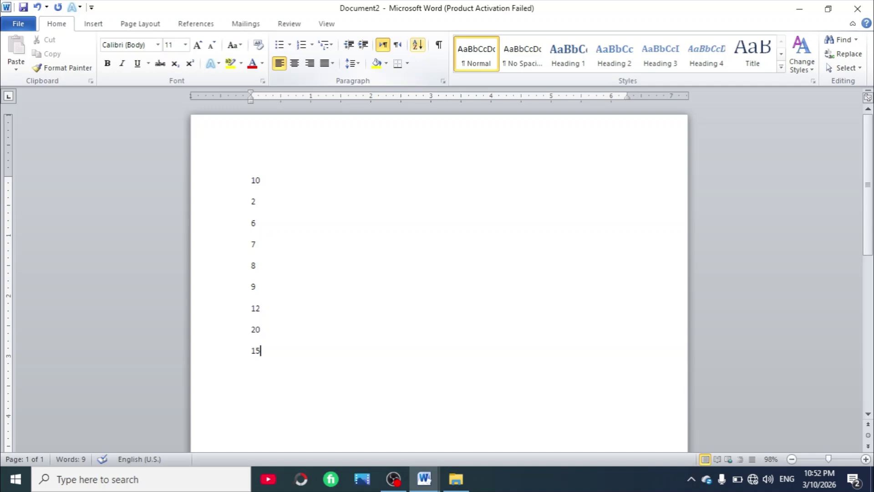
Step: Extend the number list with 13, 18, 16, 17, 1, 4, 3, 5, 7 and 8, each on its own line
{"action": "key", "text": "Return"}
{"action": "type", "text": "13"}
{"action": "key", "text": "Return"}
{"action": "type", "text": "18"}
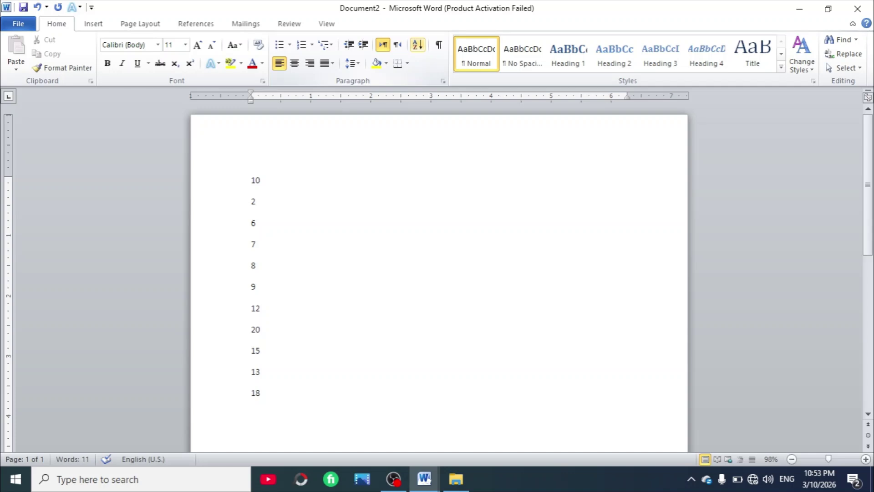
{"action": "key", "text": "Return"}
{"action": "type", "text": "16"}
{"action": "type", "text": "7"}
{"action": "key", "text": "Return"}
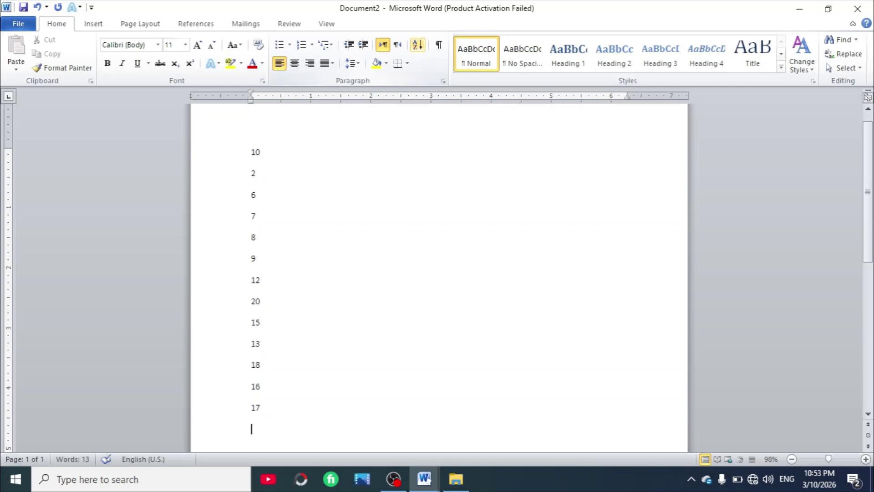
{"action": "type", "text": "1"}
{"action": "key", "text": "Return"}
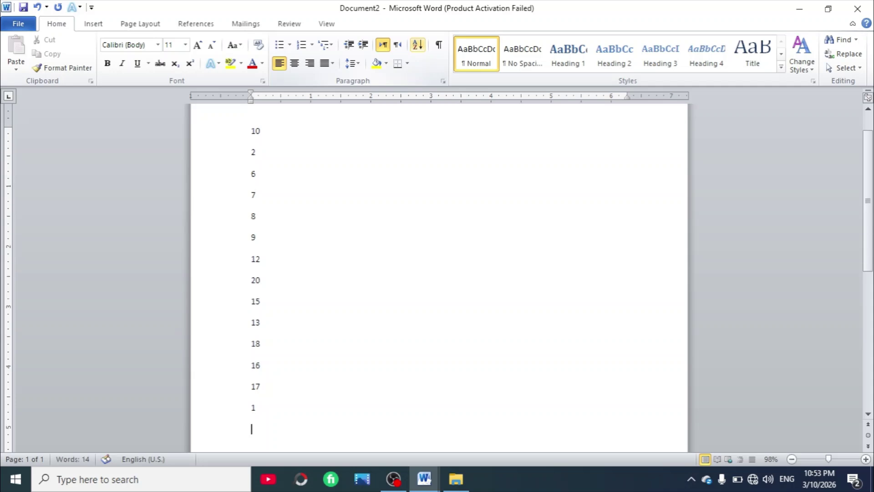
{"action": "type", "text": "4"}
{"action": "key", "text": "Return"}
{"action": "type", "text": "3"}
{"action": "key", "text": "Return"}
{"action": "type", "text": "5"}
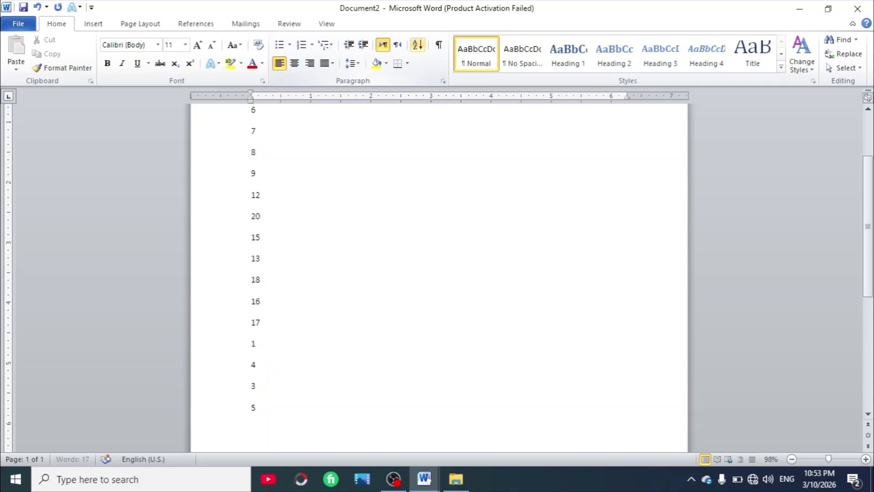
{"action": "key", "text": "Return"}
{"action": "type", "text": "7"}
{"action": "key", "text": "Return"}
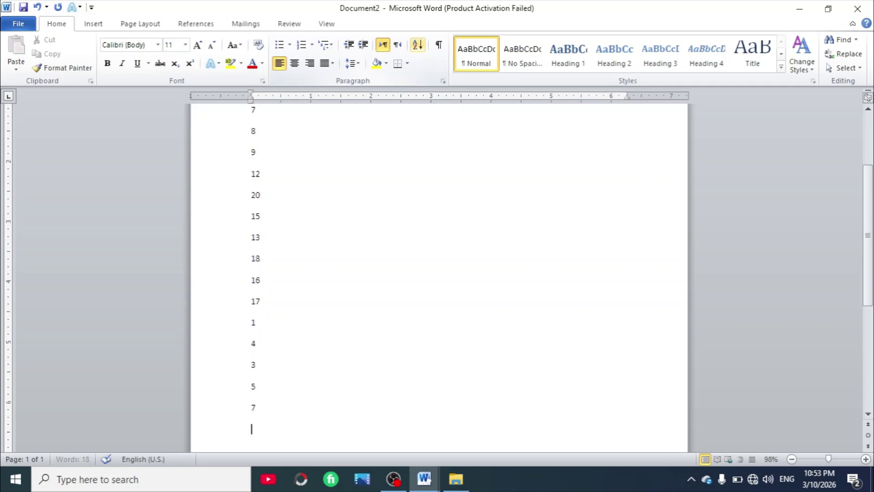
{"action": "type", "text": "8"}
Step: Sort the whole number list by paragraphs as Number in ascending order, without a header row
{"action": "key", "text": "ctrl+a"}
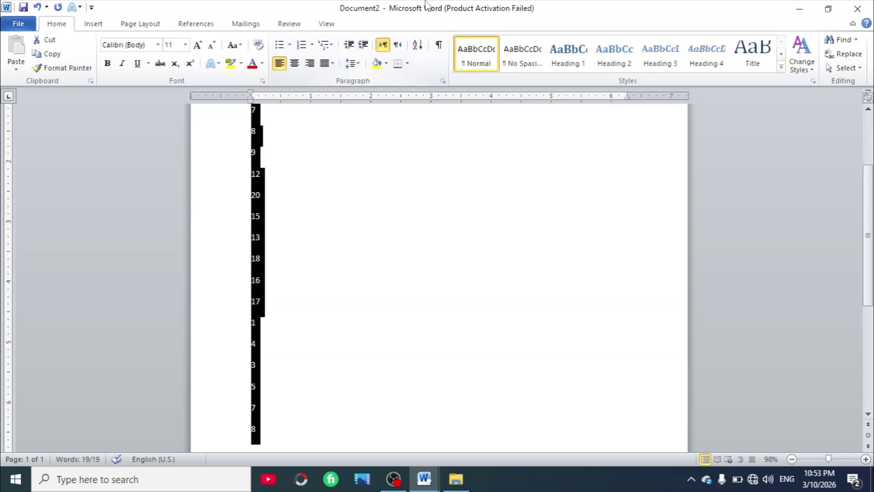
{"action": "left_click", "coordinate": [257, 170]}
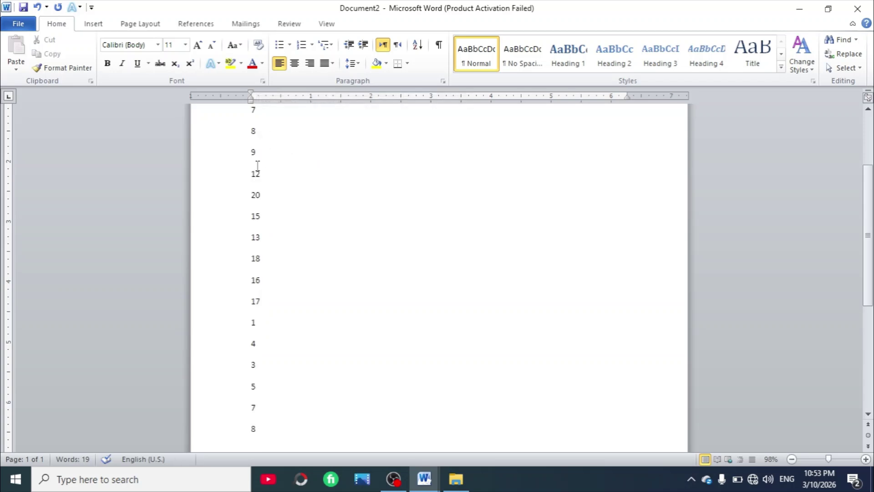
{"action": "key", "text": "ctrl+a"}
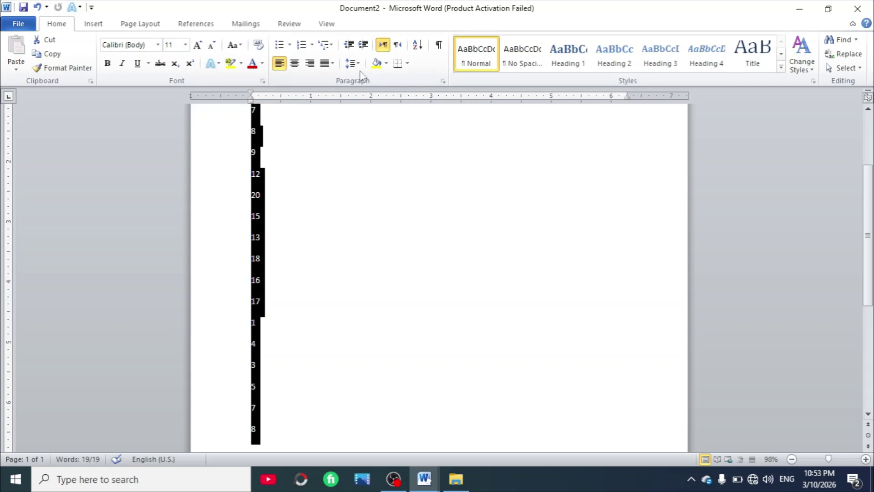
{"action": "left_click", "coordinate": [419, 46]}
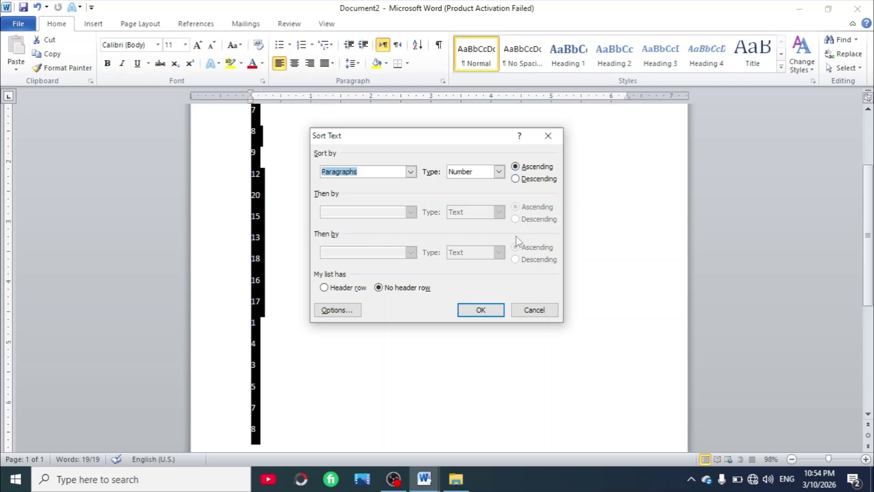
{"action": "left_click", "coordinate": [494, 312]}
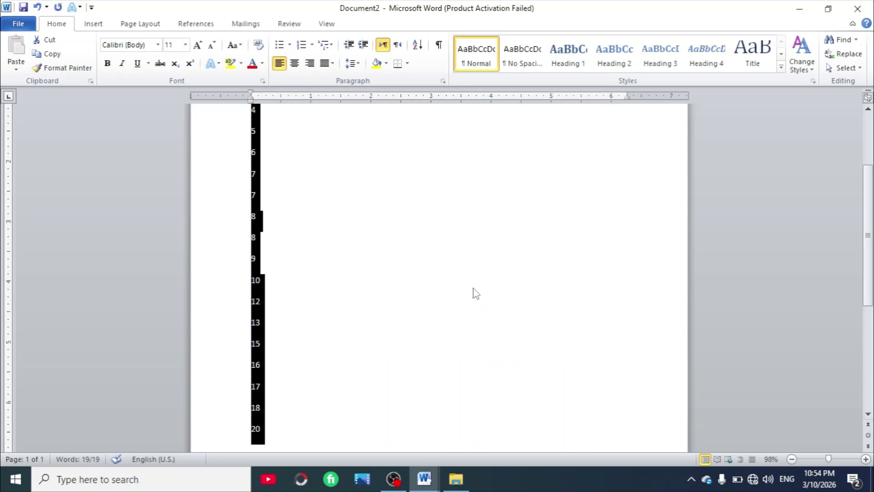
{"action": "left_click", "coordinate": [474, 291]}
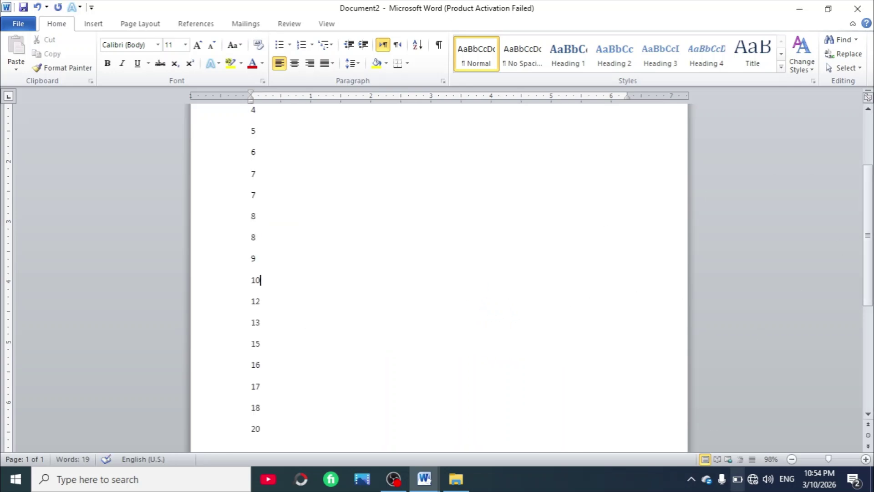
Step: Sort the whole number list by paragraphs as Number in descending order, without a header row
{"action": "left_click_drag", "start_coordinate": [827, 462], "coordinate": [823, 462]}
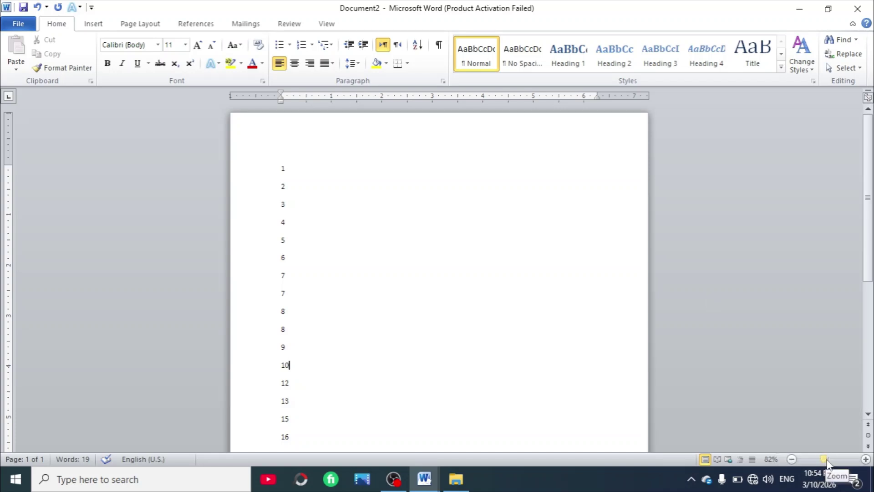
{"action": "left_click_drag", "start_coordinate": [824, 460], "coordinate": [829, 461]}
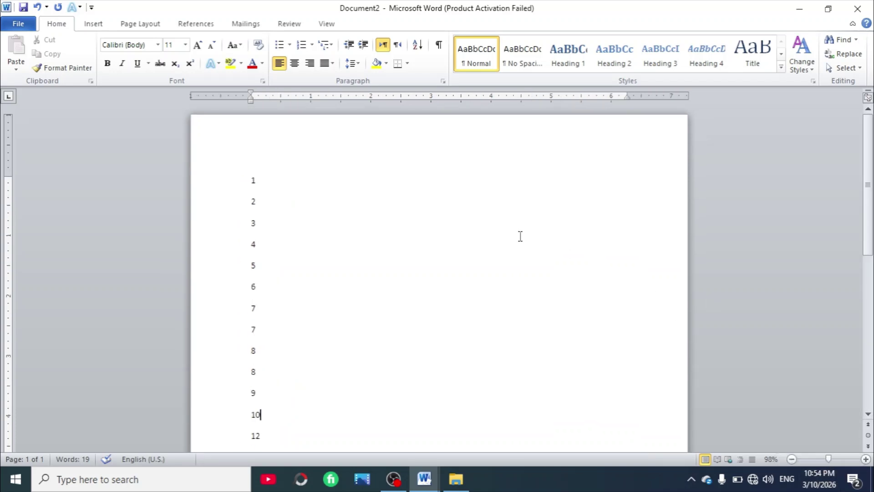
{"action": "key", "text": "ctrl+a"}
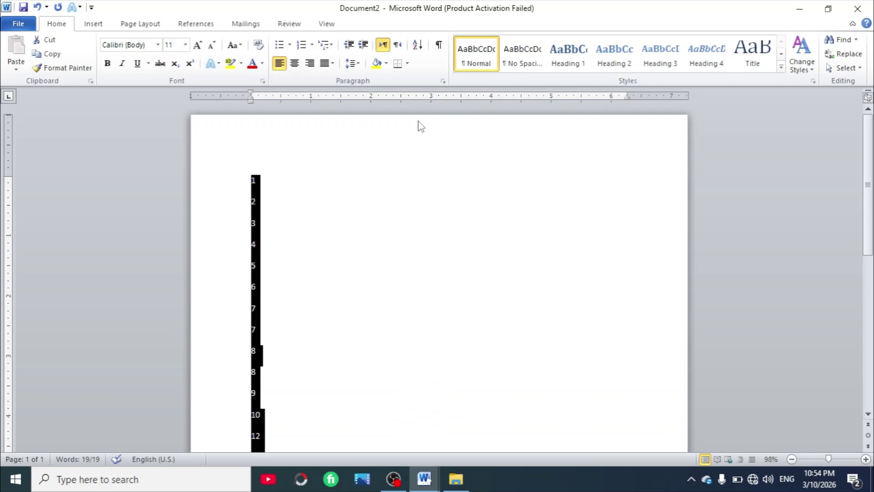
{"action": "left_click", "coordinate": [422, 50]}
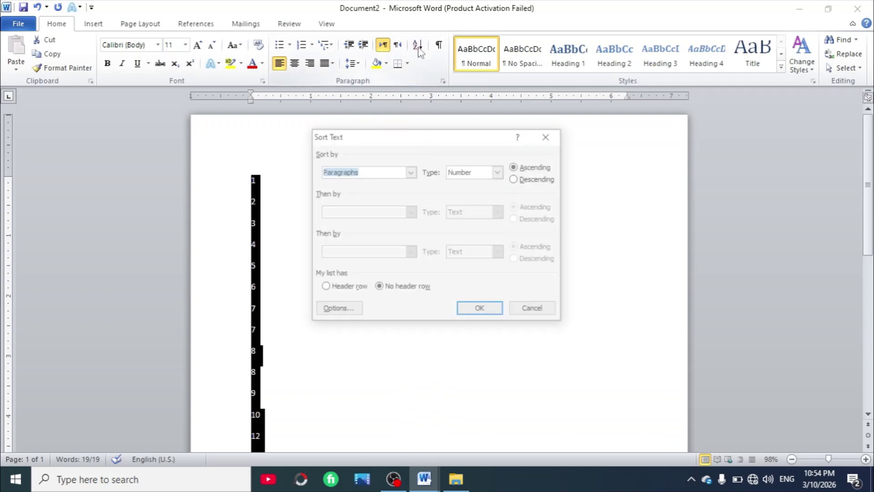
{"action": "left_click", "coordinate": [516, 181]}
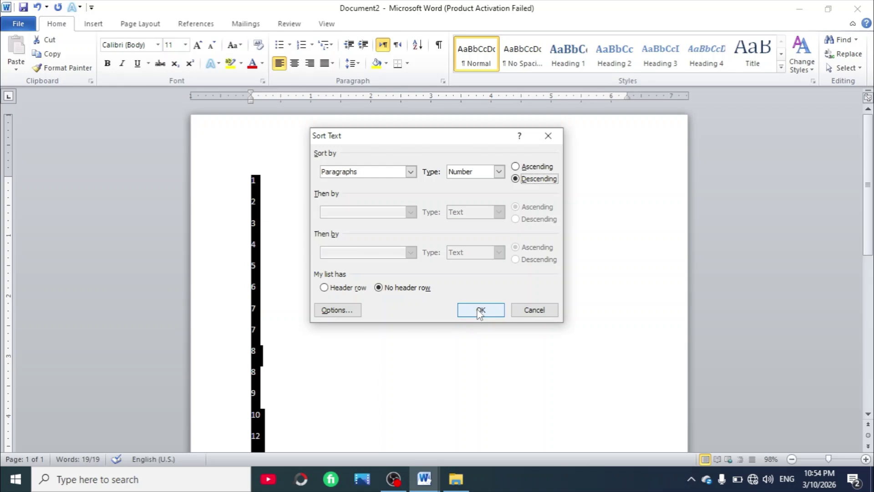
{"action": "left_click", "coordinate": [480, 312]}
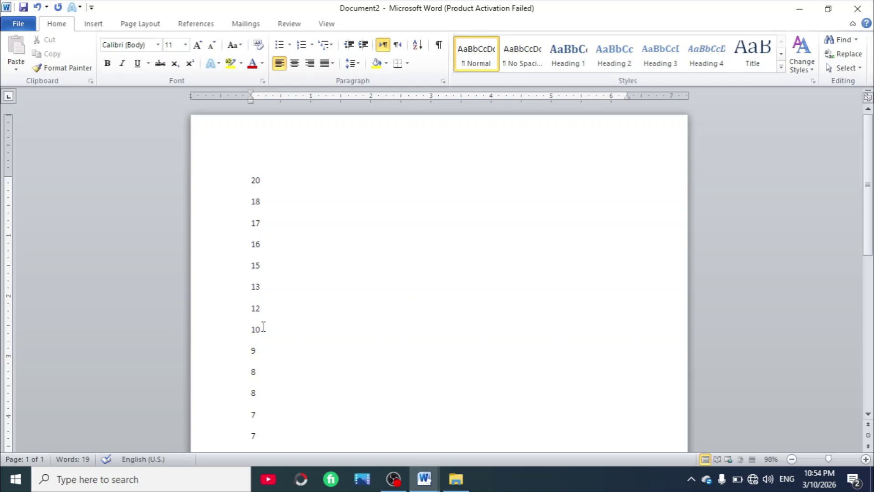
Step: Delete the whole number list so the page is empty
{"action": "key", "text": "ctrl+a"}
{"action": "key", "text": "Delete"}
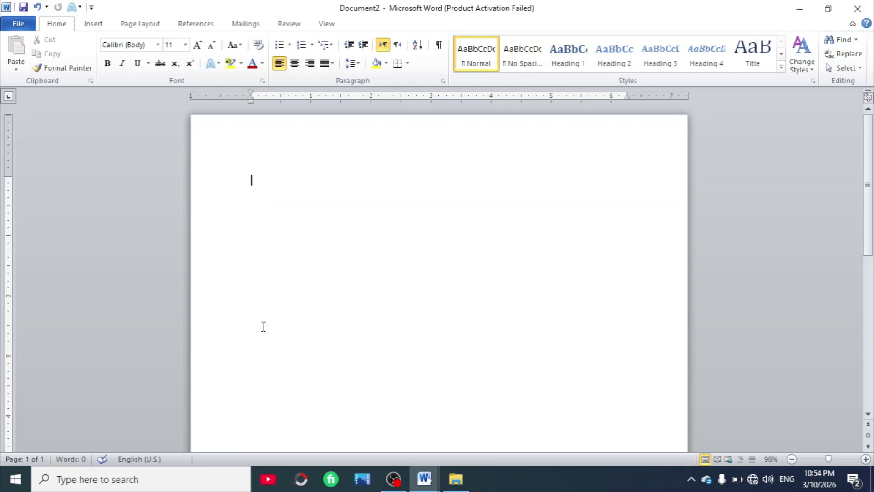
{"action": "left_click", "coordinate": [418, 45]}
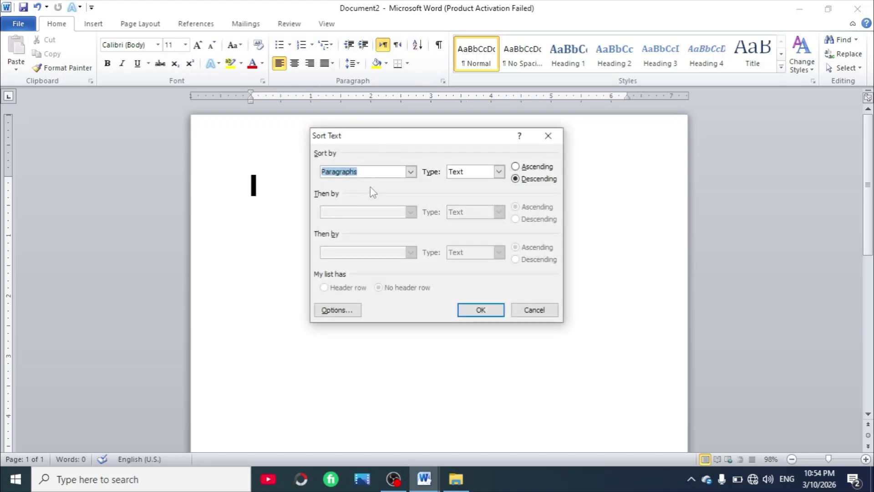
{"action": "left_click", "coordinate": [547, 141]}
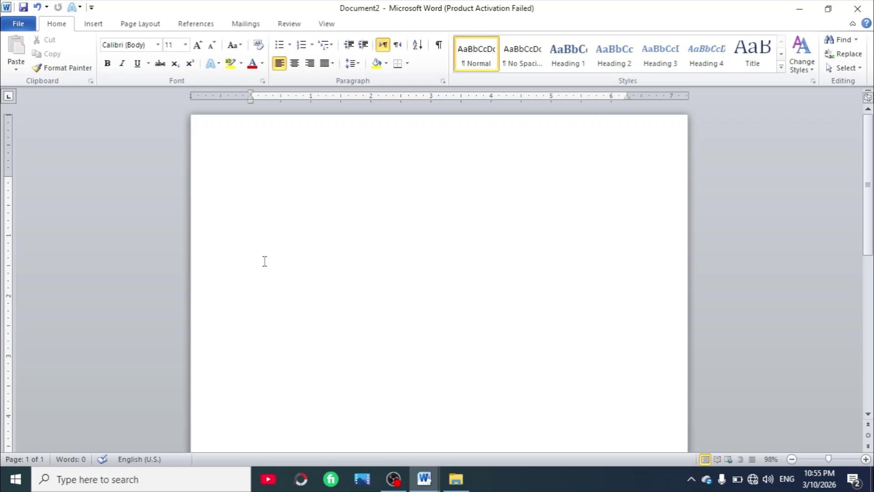
Step: Write a list of four sample first names in non-alphabetical order, one per line
{"action": "type", "text": "zz"}
{"action": "key", "text": "BackSpace"}
{"action": "key", "text": "BackSpace"}
{"action": "type", "text": "Zahid "}
{"action": "type", "text": "Abid"}
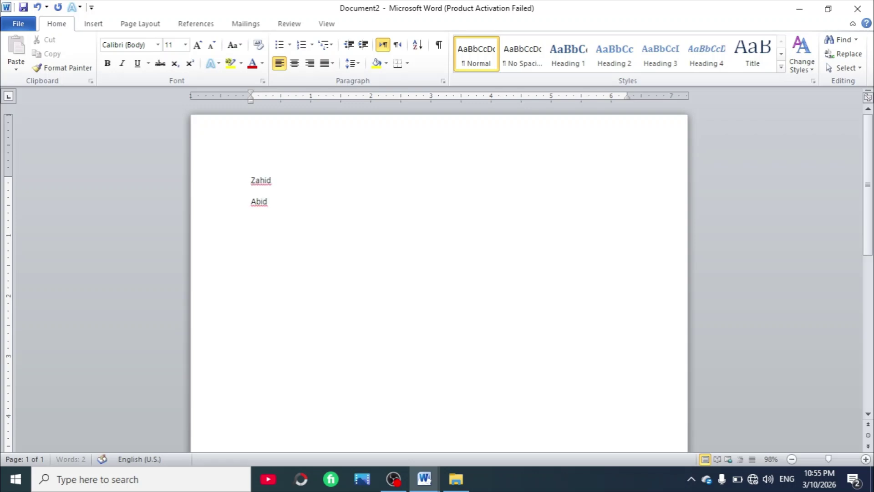
{"action": "key", "text": "Return"}
{"action": "type", "text": "Dilawar"}
{"action": "key", "text": "Return"}
{"action": "type", "text": "Masood"}
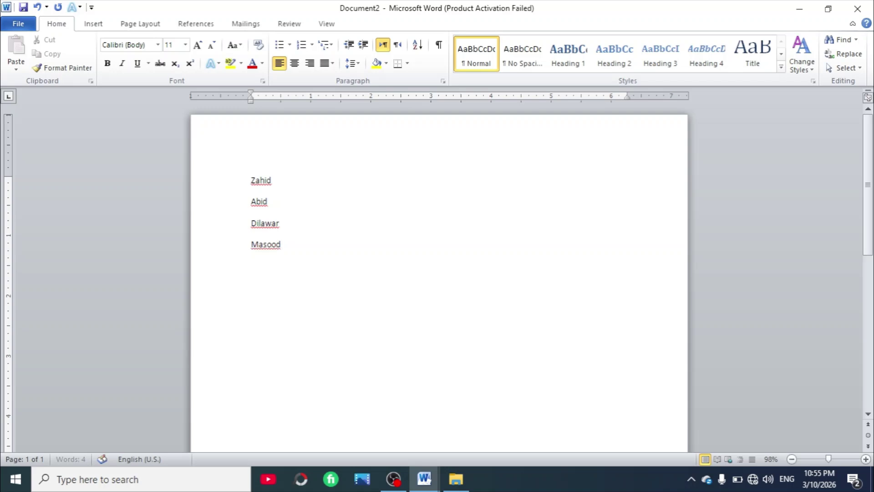
Step: Add five more sample names to the end of the list, one per line, correcting the spelling of two
{"action": "key", "text": "Return"}
{"action": "type", "text": "Cather"}
{"action": "key", "text": "BackSpace"}
{"action": "type", "text": "ii"}
{"action": "key", "text": "BackSpace"}
{"action": "type", "text": "n"}
{"action": "key", "text": "Return"}
{"action": "type", "text": "Basid"}
{"action": "key", "text": "BackSpace"}
{"action": "type", "text": "t Ali"}
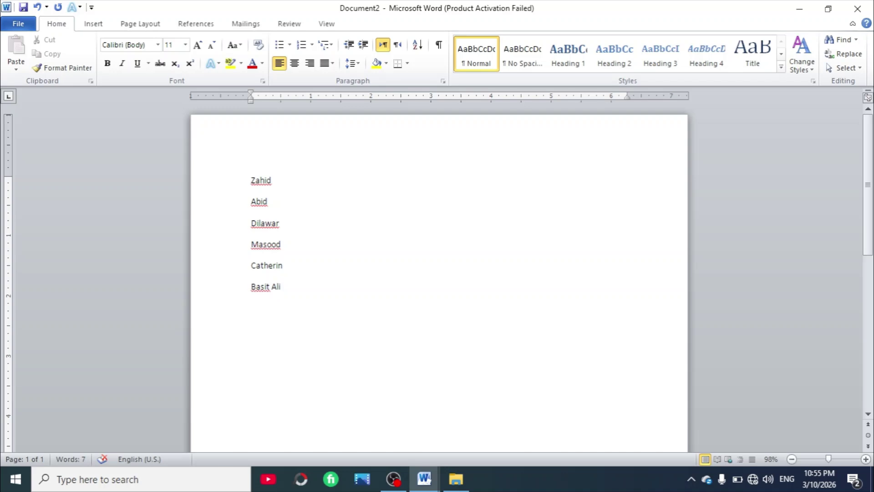
{"action": "key", "text": "Return"}
{"action": "type", "text": "Fa"}
{"action": "type", "text": "had"}
{"action": "type", "text": "Has"}
{"action": "type", "text": "nain"}
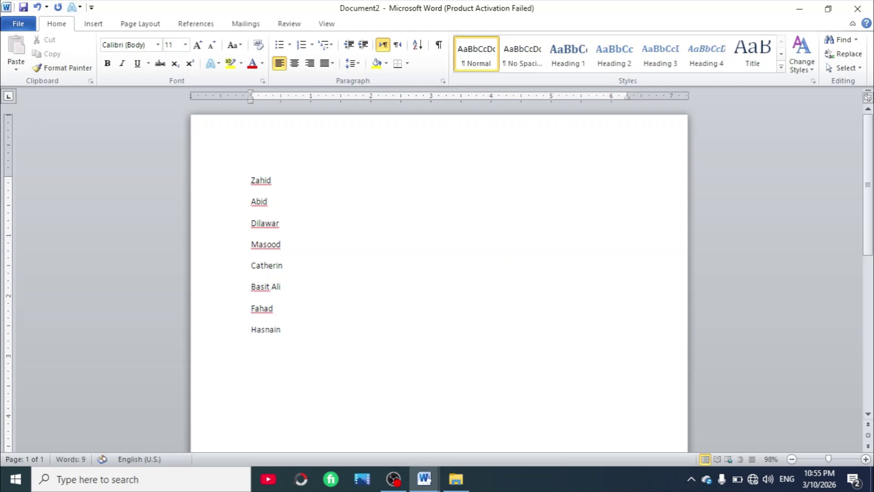
{"action": "key", "text": "Return"}
{"action": "type", "text": "Er"}
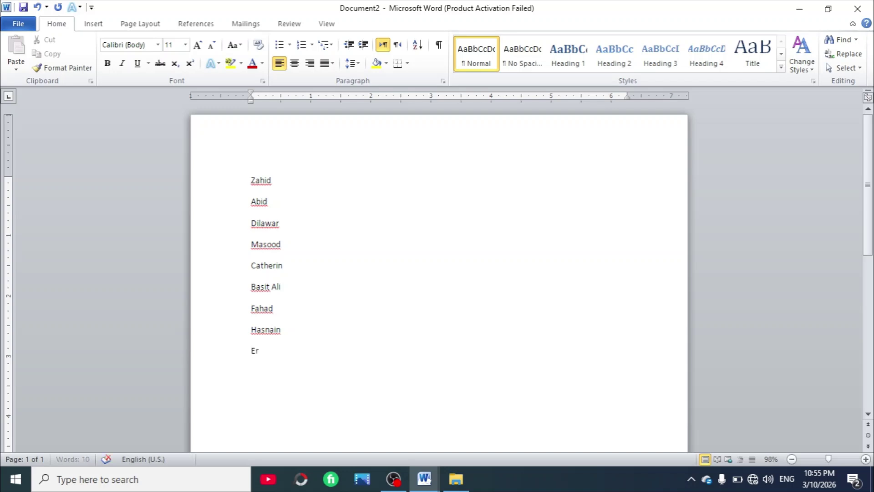
{"action": "type", "text": "um"}
Step: Sort the whole list of names by paragraphs as Text in ascending order, without a header row
{"action": "key", "text": "ctrl+a"}
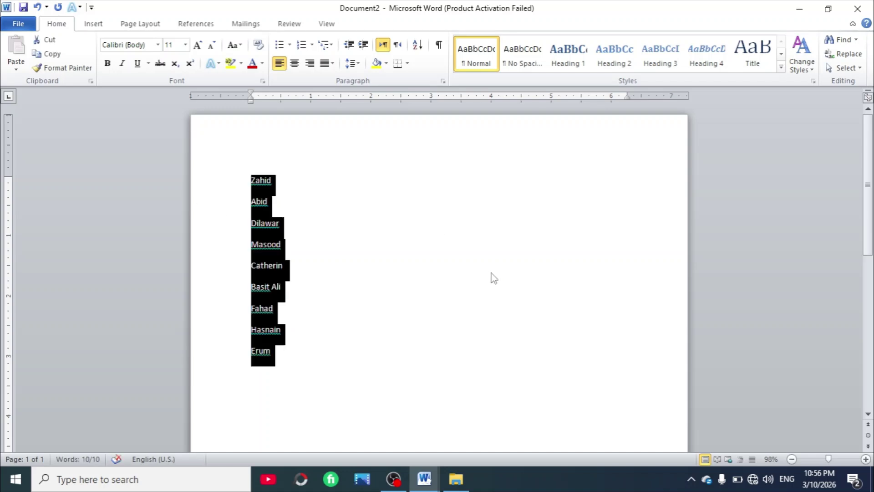
{"action": "left_click", "coordinate": [418, 45]}
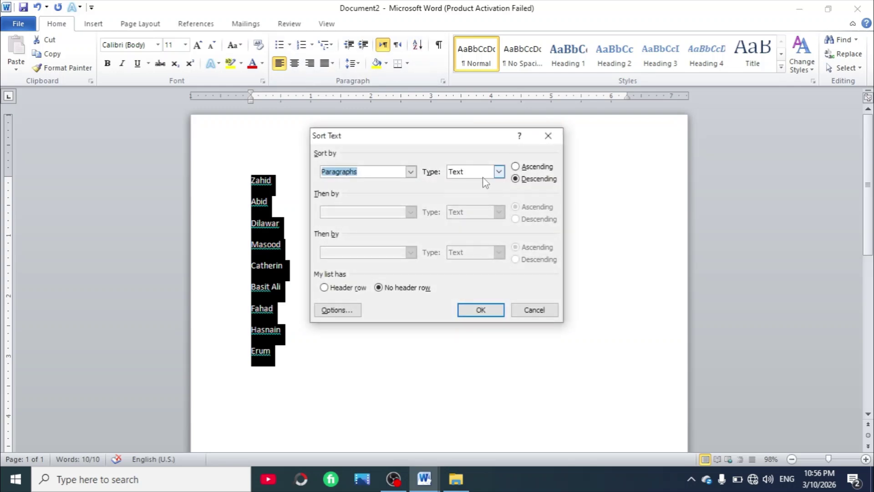
{"action": "left_click", "coordinate": [516, 167]}
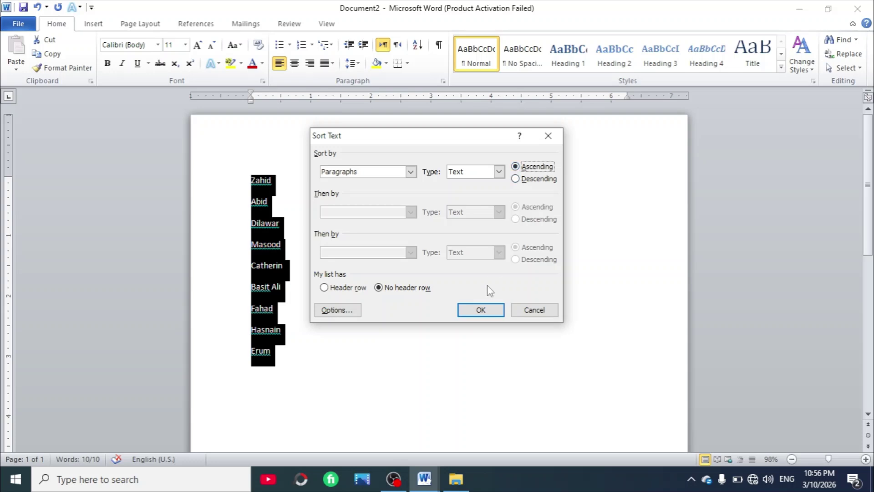
{"action": "left_click", "coordinate": [481, 310]}
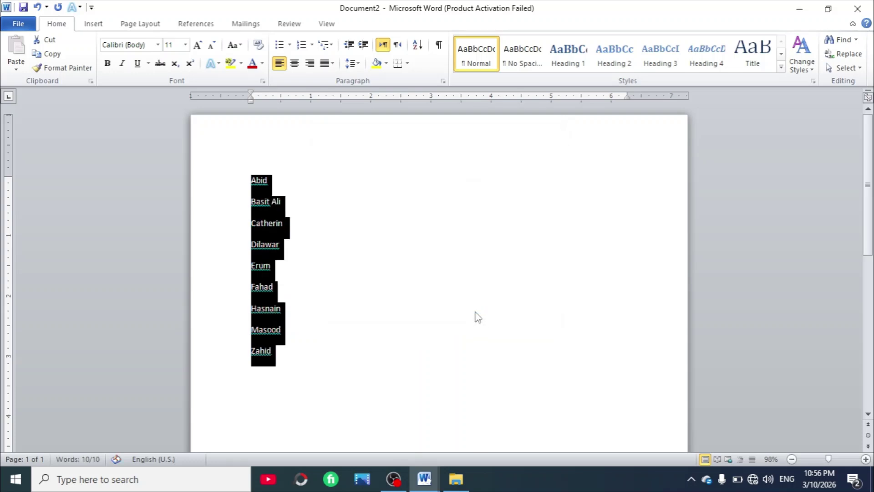
{"action": "left_click", "coordinate": [438, 310]}
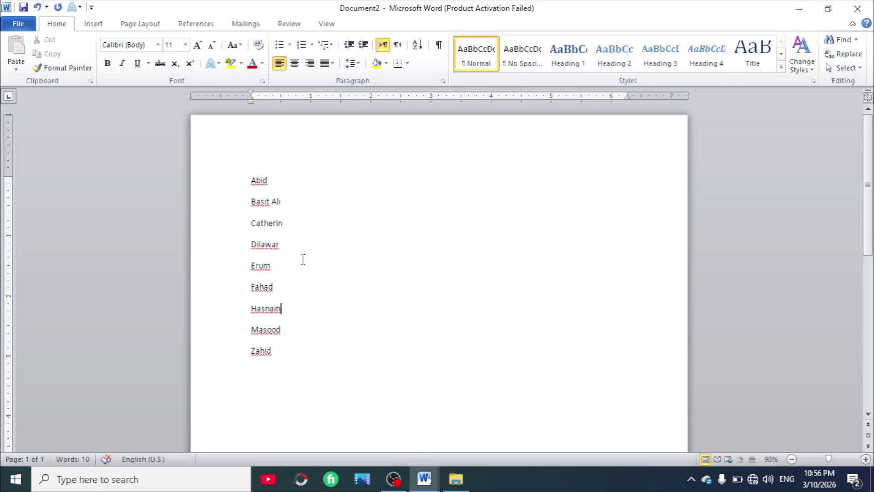
Step: Sort the whole list of names by paragraphs as Text in descending order, without a header row
{"action": "key", "text": "ctrl+a"}
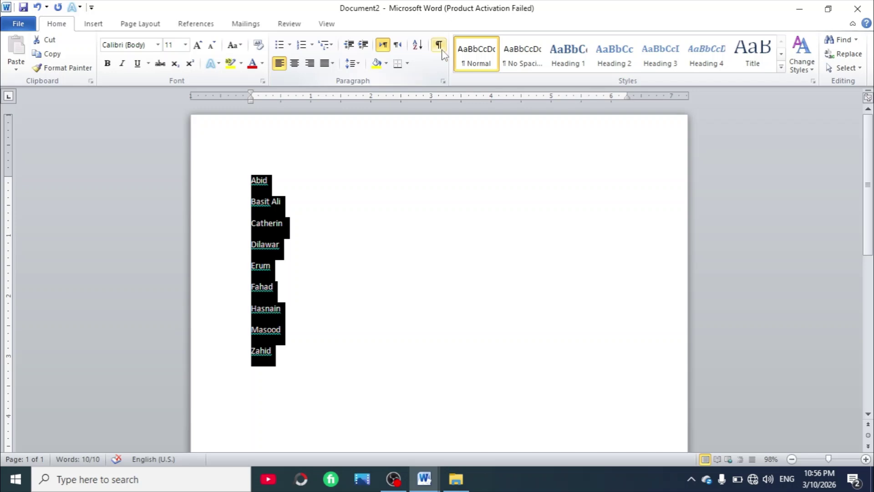
{"action": "left_click", "coordinate": [419, 45]}
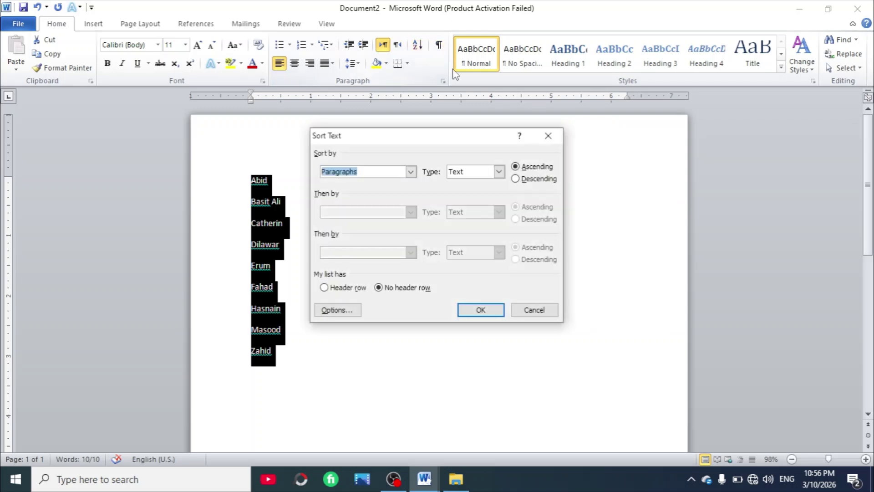
{"action": "left_click", "coordinate": [515, 178]}
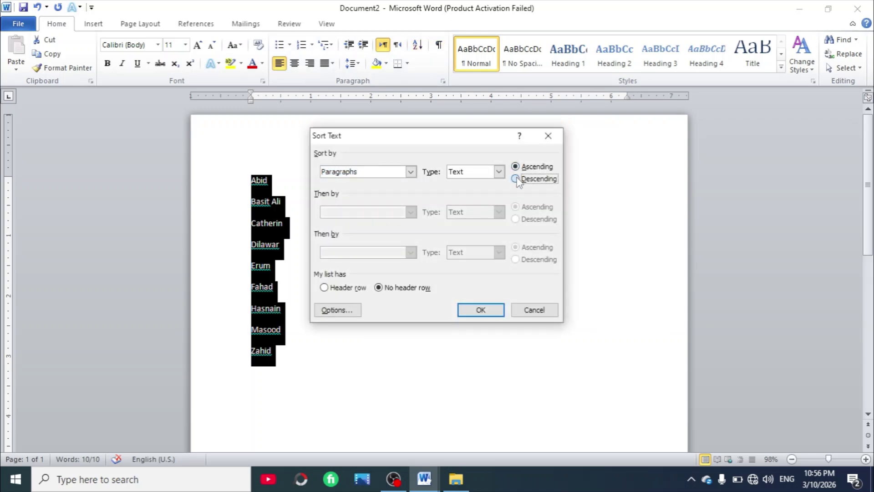
{"action": "left_click", "coordinate": [482, 310]}
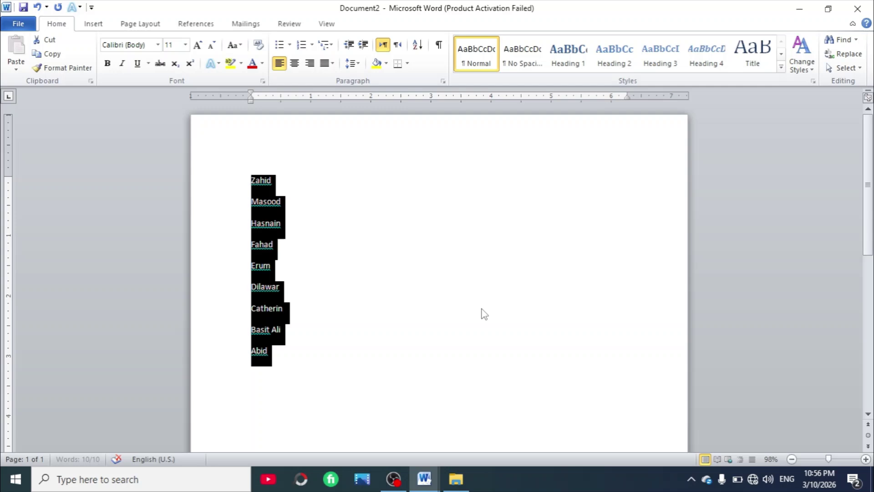
{"action": "left_click", "coordinate": [498, 357]}
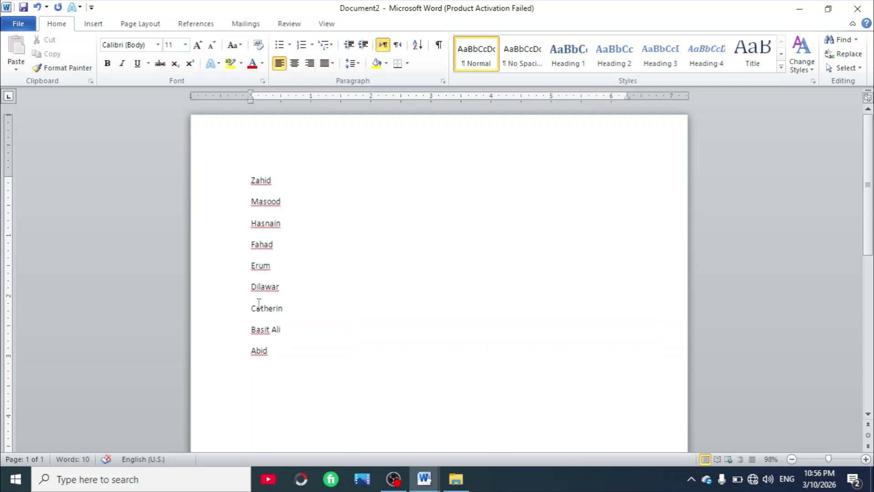
Step: Replace the name list with a line beginning "My name is", completed with the suggested name entry
{"action": "key", "text": "ctrl+a"}
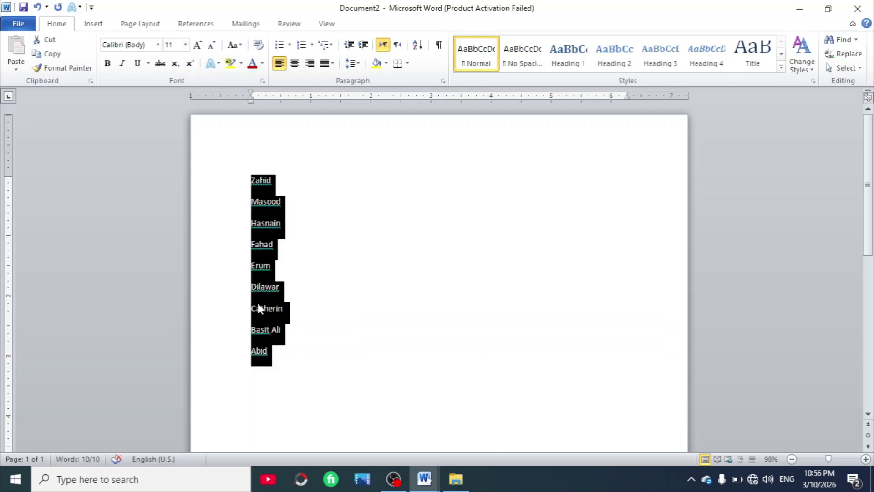
{"action": "key", "text": "Delete"}
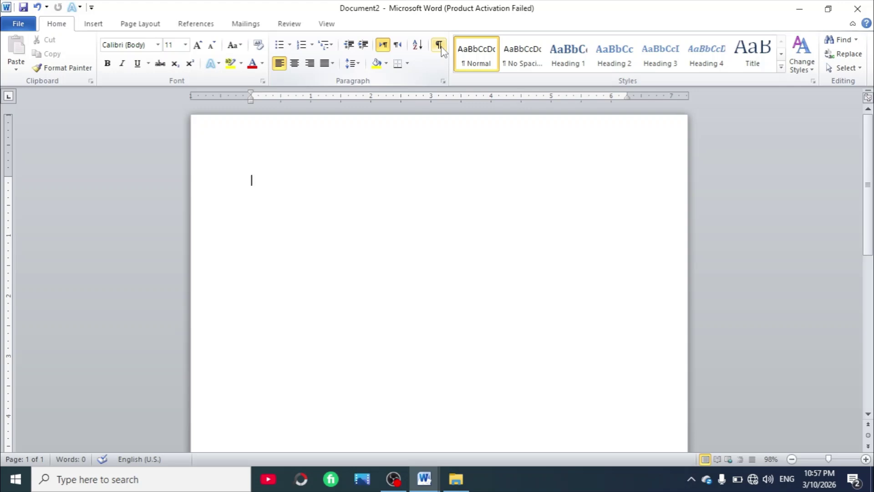
{"action": "type", "text": "My na"}
{"action": "type", "text": "me is A"}
{"action": "type", "text": "taha"}
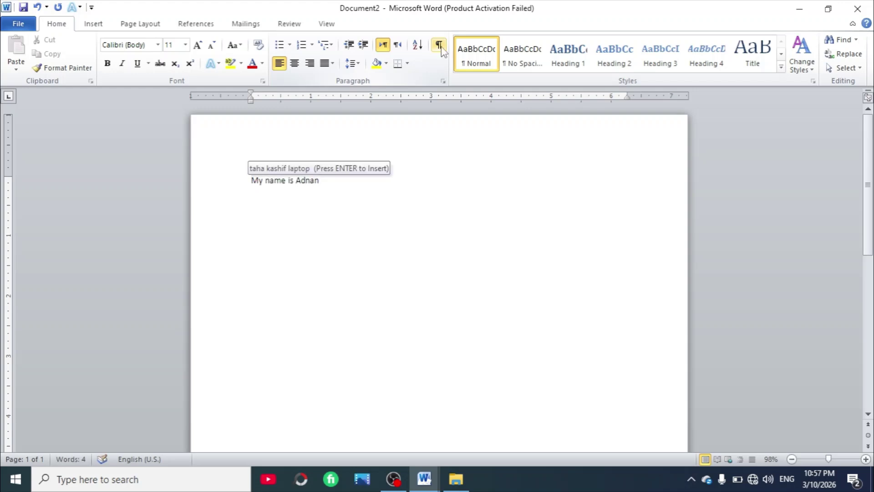
{"action": "key", "text": "Return"}
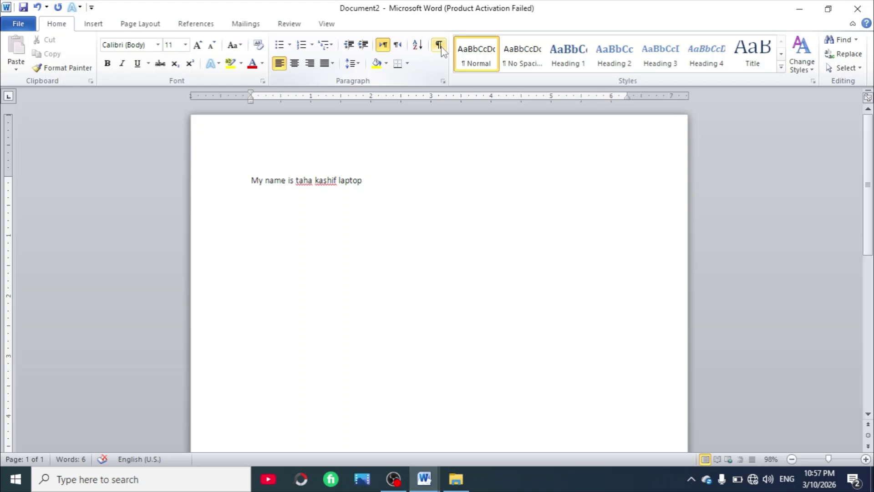
Step: Leave two empty paragraphs and write "Pakistan is my country I love Pakistan" with three spaces between the sentences, followed by a new line
{"action": "key", "text": "Return"}
{"action": "key", "text": "Return"}
{"action": "key", "text": "Return"}
{"action": "type", "text": "Pakistan is my co"}
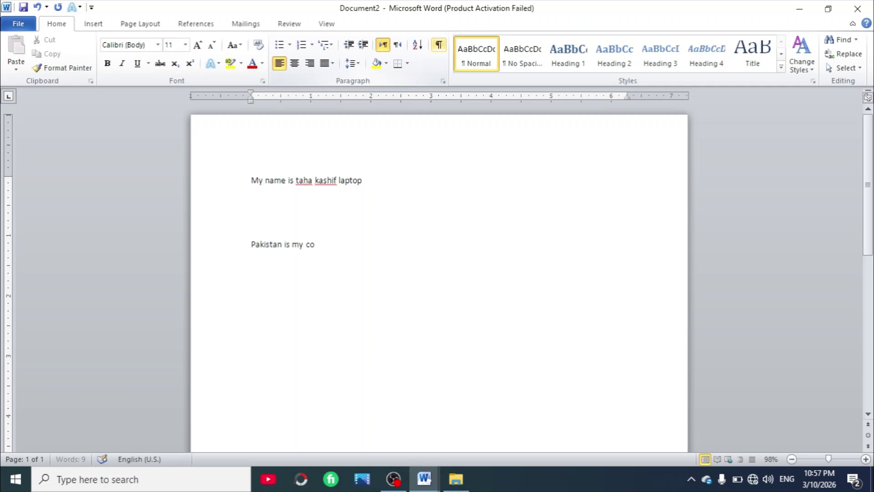
{"action": "type", "text": "untry"}
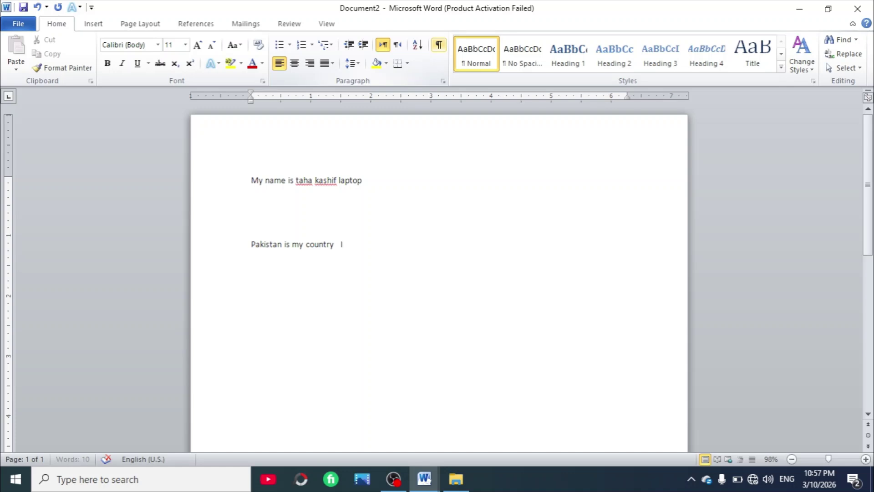
{"action": "type", "text": "   I love Pakistn"}
{"action": "key", "text": "BackSpace"}
{"action": "type", "text": "an"}
{"action": "key", "text": "Return"}
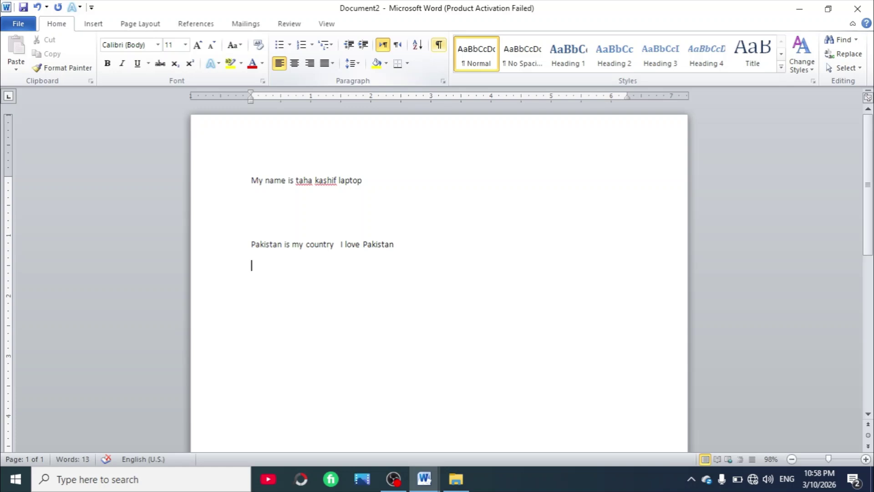
Step: Write "KhyberPakhtunkhwa" on the new line, followed by four tabs and "Good bye"
{"action": "type", "text": "KhyberPakhtunkh"}
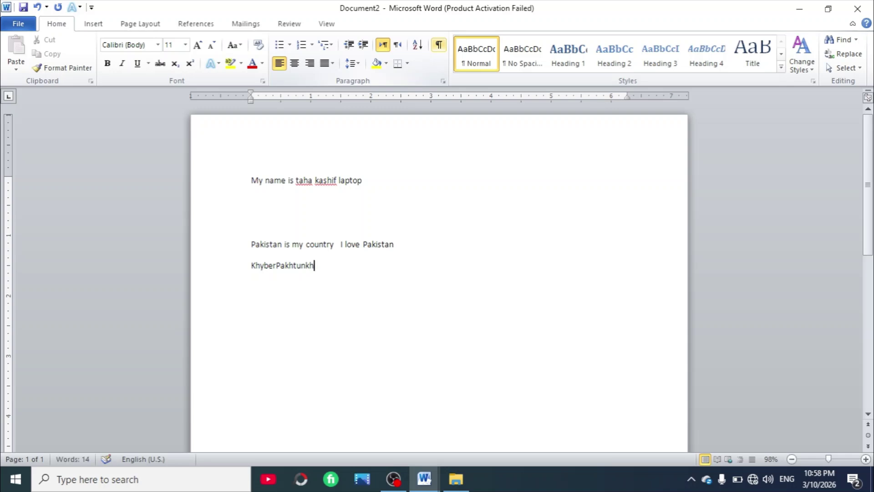
{"action": "type", "text": "awa"}
{"action": "key", "text": "BackSpace"}
{"action": "key", "text": "BackSpace"}
{"action": "type", "text": "w"}
{"action": "key", "text": "BackSpace"}
{"action": "key", "text": "BackSpace"}
{"action": "type", "text": "wa"}
{"action": "key", "text": "Tab"}
{"action": "key", "text": "Tab"}
{"action": "key", "text": "Tab"}
{"action": "key", "text": "Tab"}
{"action": "type", "text": "Good"}
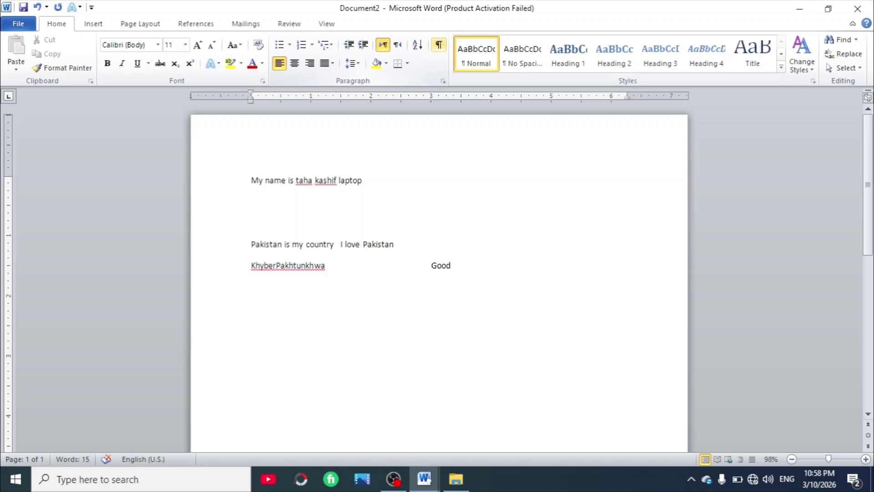
{"action": "type", "text": " bye"}
Step: Show the paragraph marks and other hidden formatting symbols in the text
{"action": "key", "text": "ctrl+a"}
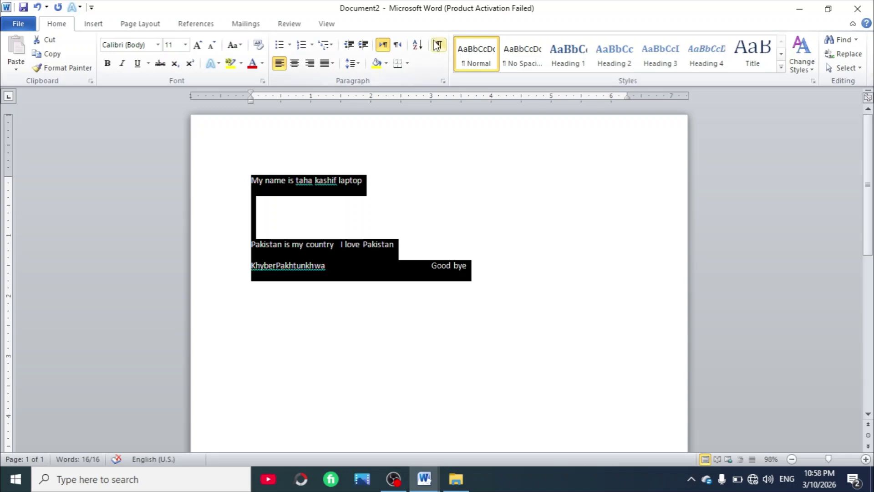
{"action": "left_click", "coordinate": [438, 44]}
{"action": "left_click", "coordinate": [553, 209]}
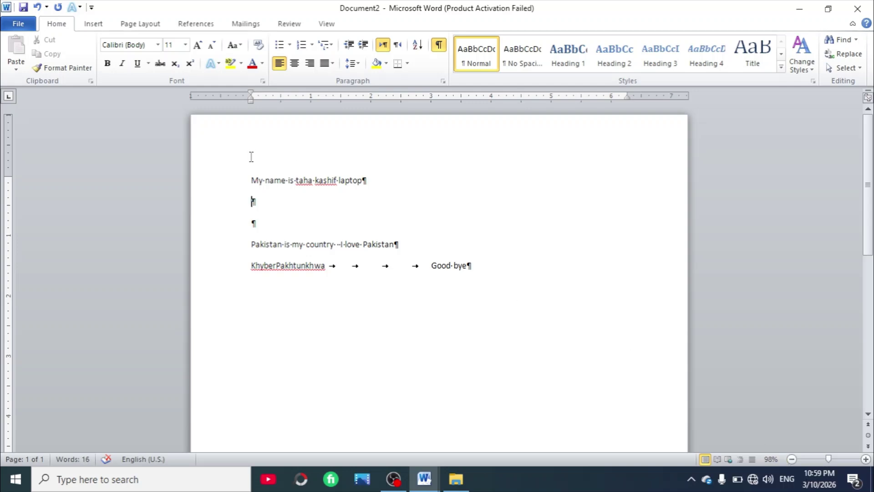
Step: Enlarge the font of the whole text to 21 points and clear the selection
{"action": "key", "text": "ctrl+a"}
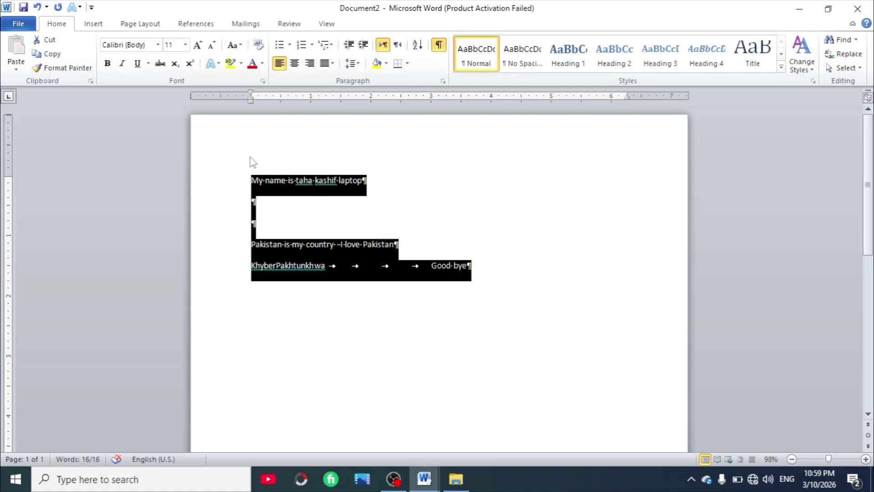
{"action": "key", "text": "ctrl+bracketright"}
{"action": "key", "text": "ctrl+bracketright"}
{"action": "key", "text": "ctrl+bracketright"}
{"action": "key", "text": "ctrl+bracketright"}
{"action": "key", "text": "ctrl+bracketright"}
{"action": "key", "text": "ctrl+bracketright"}
{"action": "key", "text": "ctrl+bracketright"}
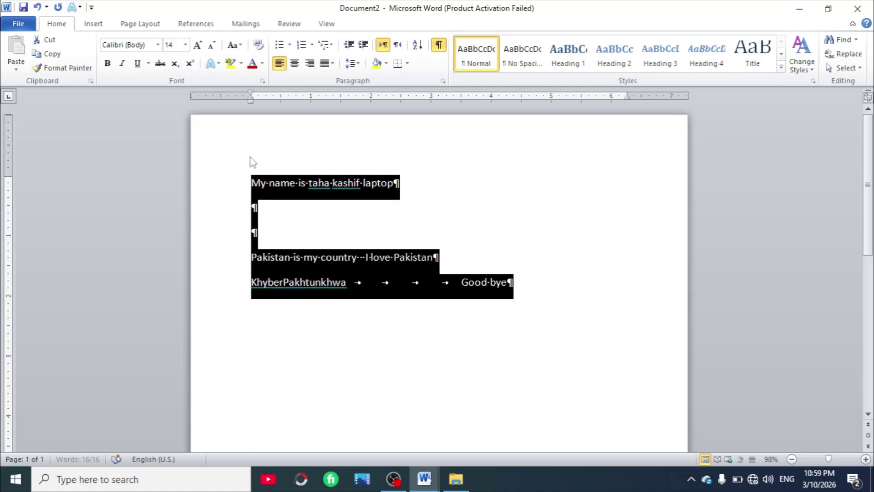
{"action": "key", "text": "ctrl+bracketright"}
{"action": "key", "text": "ctrl+bracketright"}
{"action": "key", "text": "ctrl+bracketright"}
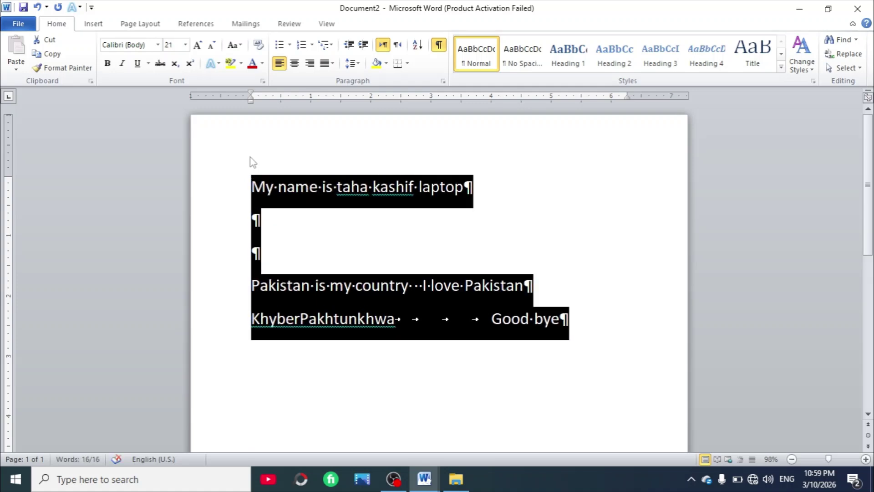
{"action": "left_click", "coordinate": [478, 355]}
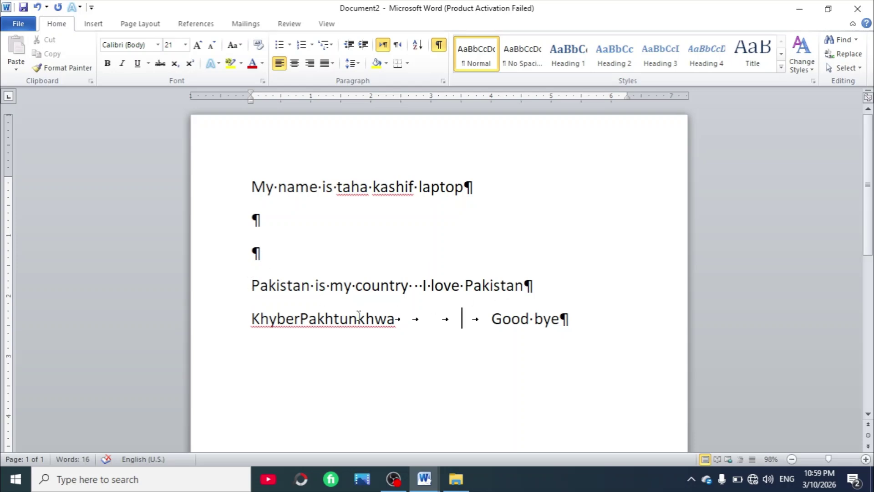
Step: Examine the tab marks in the last line and compare the text with formatting symbols hidden and shown
{"action": "mouse_move", "coordinate": [351, 322]}
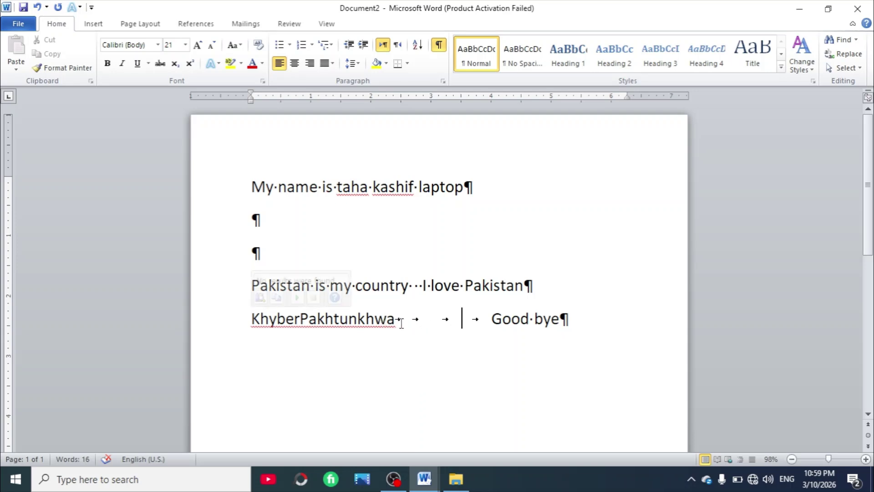
{"action": "left_click", "coordinate": [466, 320]}
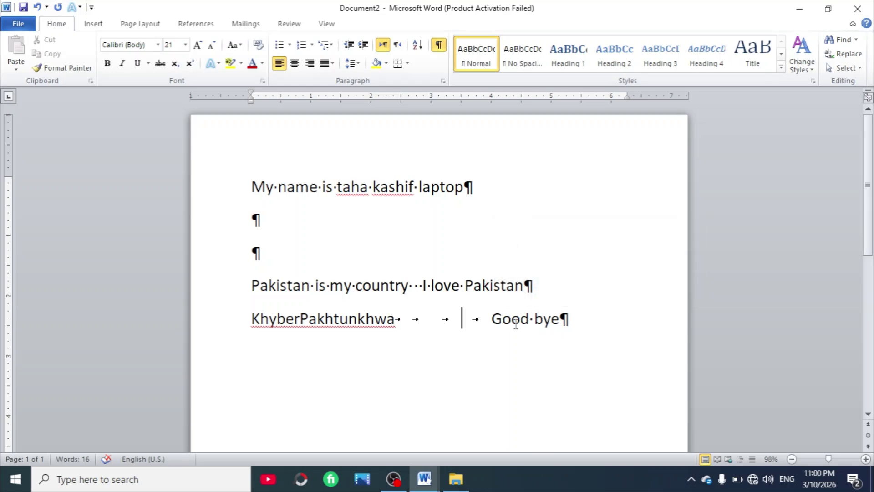
{"action": "mouse_move", "coordinate": [516, 324]}
{"action": "left_click", "coordinate": [439, 44]}
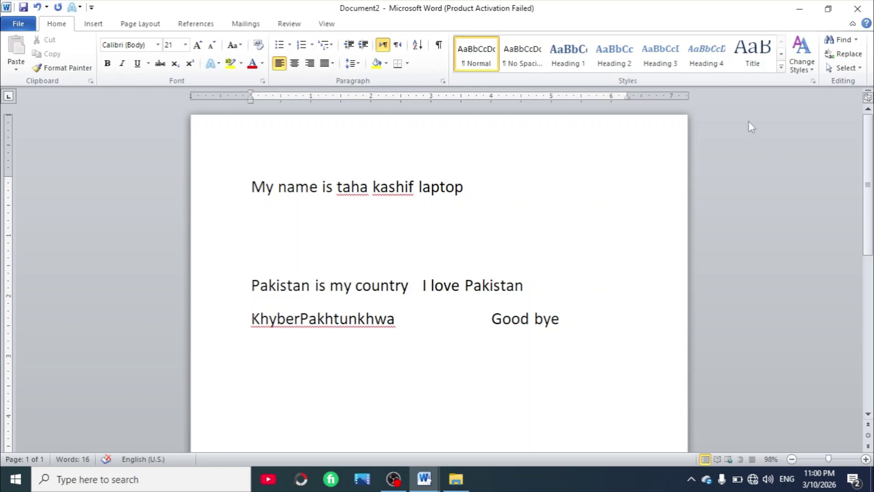
{"action": "left_click", "coordinate": [440, 48]}
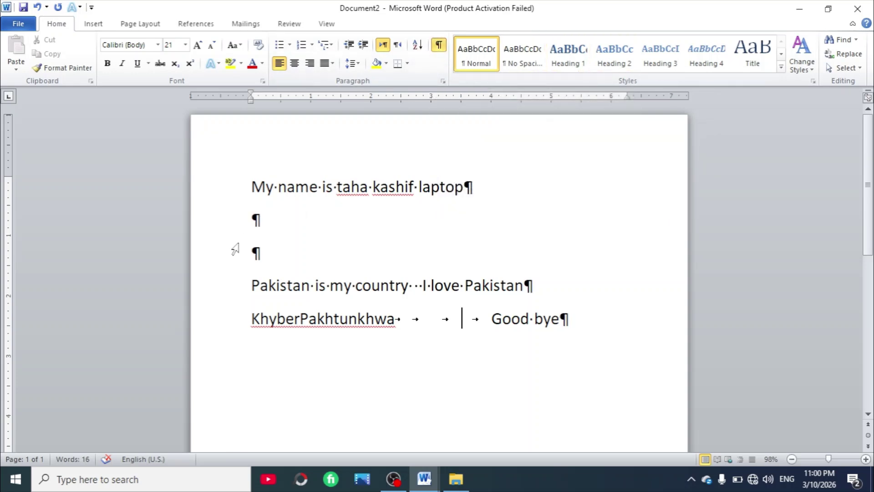
Step: Hide the formatting symbols and delete all of the text from the page
{"action": "left_click", "coordinate": [439, 48]}
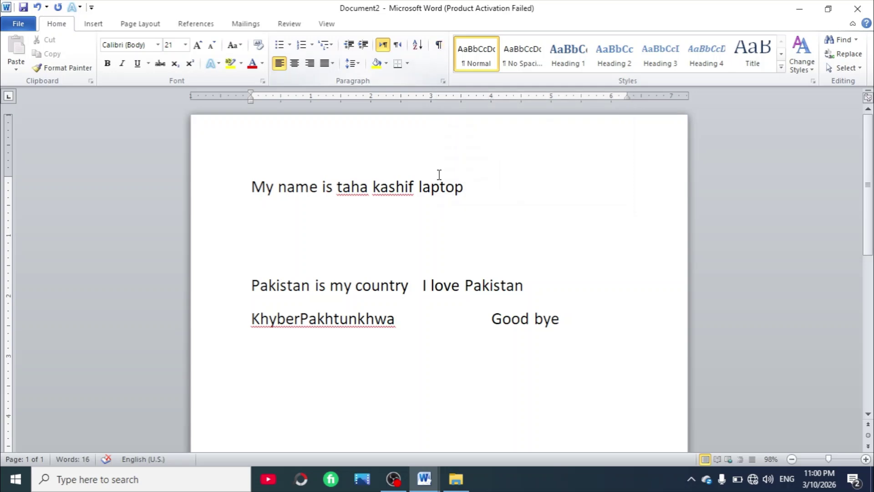
{"action": "key", "text": "ctrl+a"}
{"action": "key", "text": "Delete"}
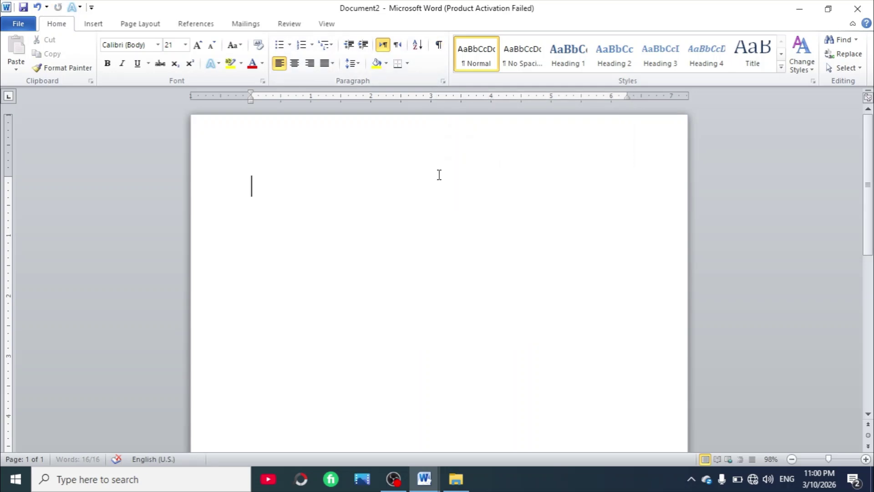